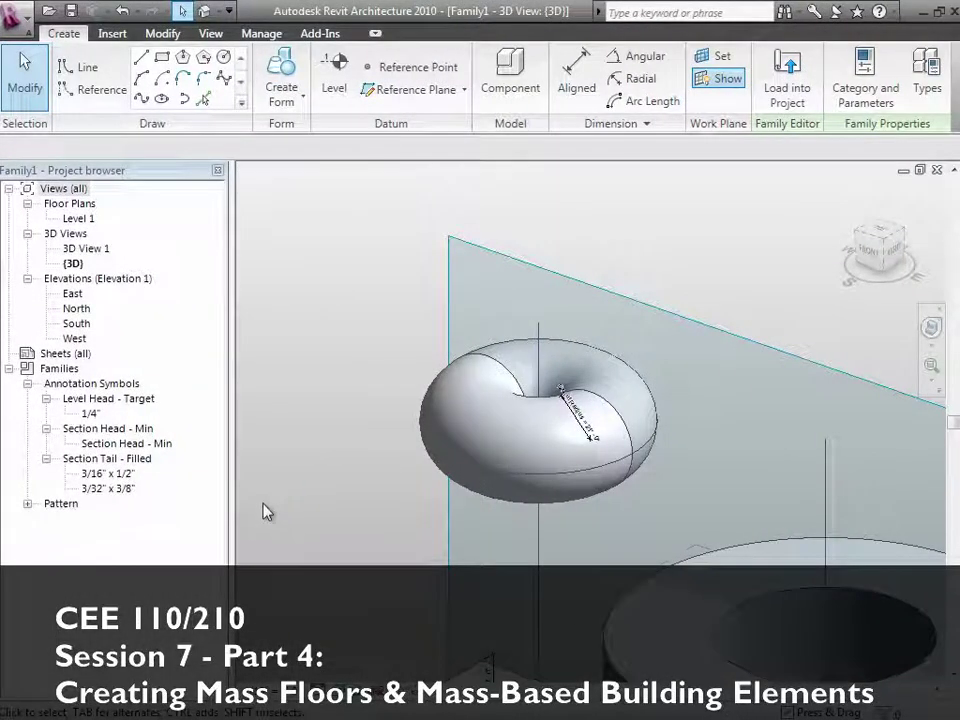
- Delete the torus form floating above the box in the 3D view
{"action": "key", "text": "z"}
{"action": "key", "text": "f"}
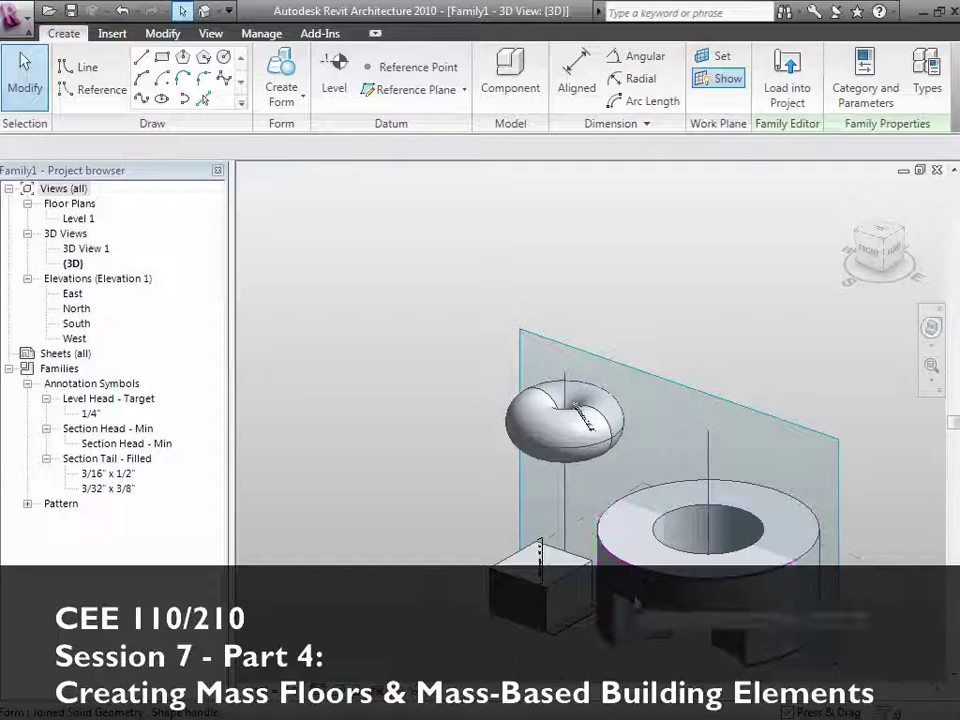
{"action": "left_click", "coordinate": [641, 594]}
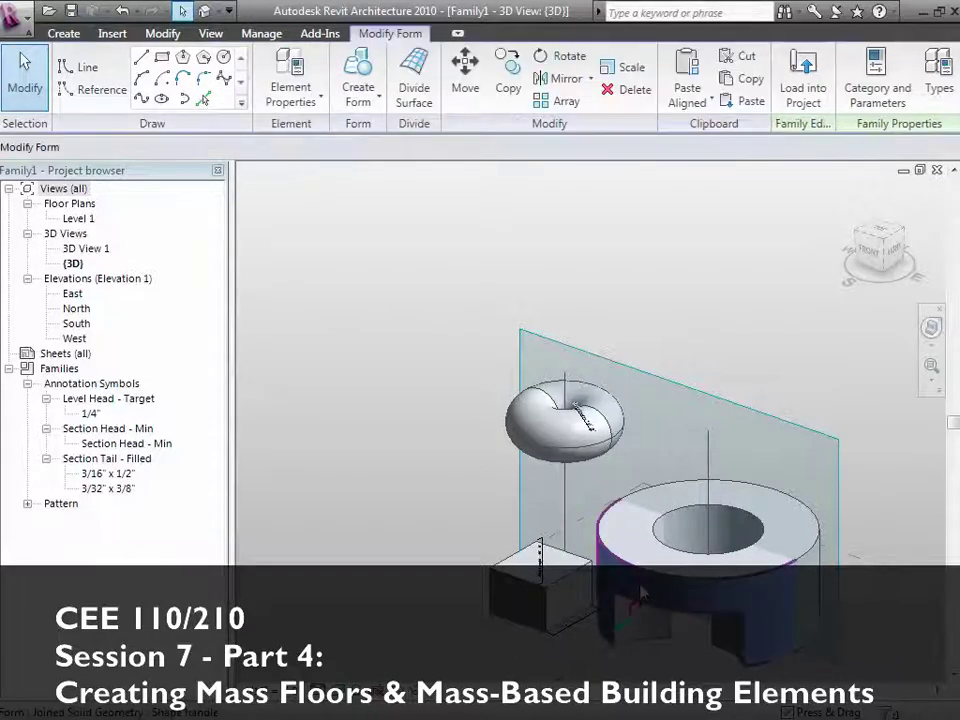
{"action": "left_click", "coordinate": [595, 453]}
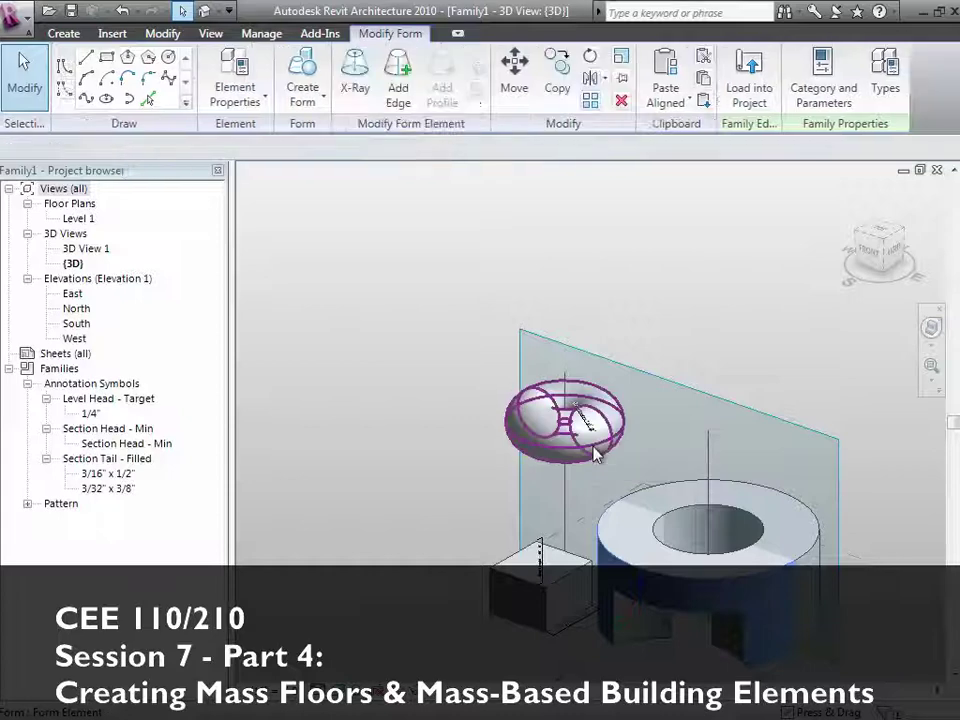
{"action": "key", "text": "Delete"}
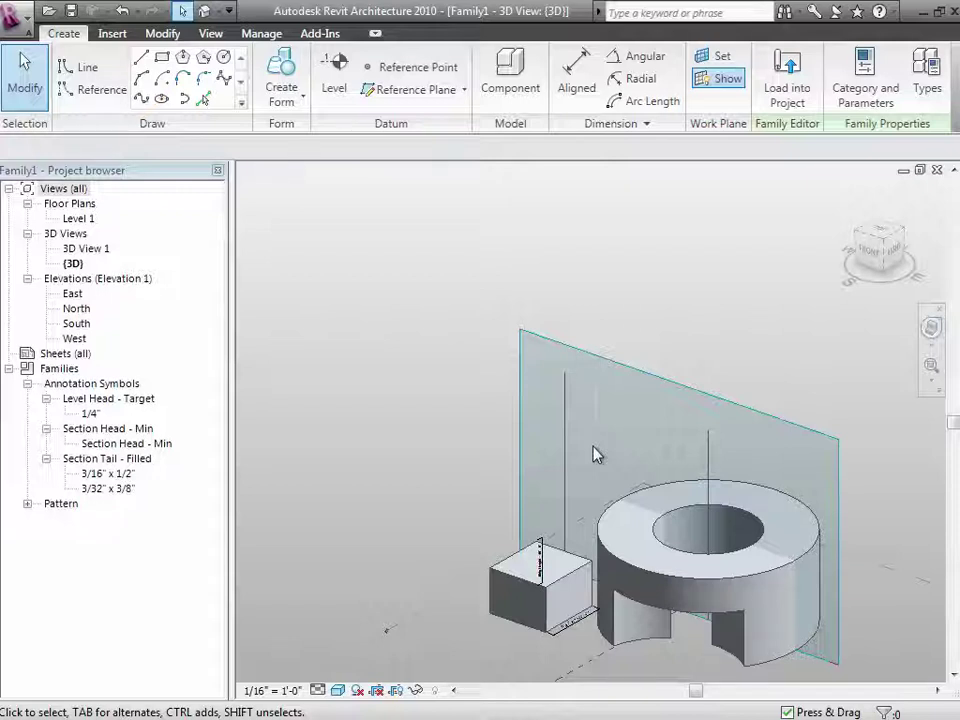
- Save the current mass as a family file named My Conceptual Mass 1
{"action": "left_click", "coordinate": [20, 24]}
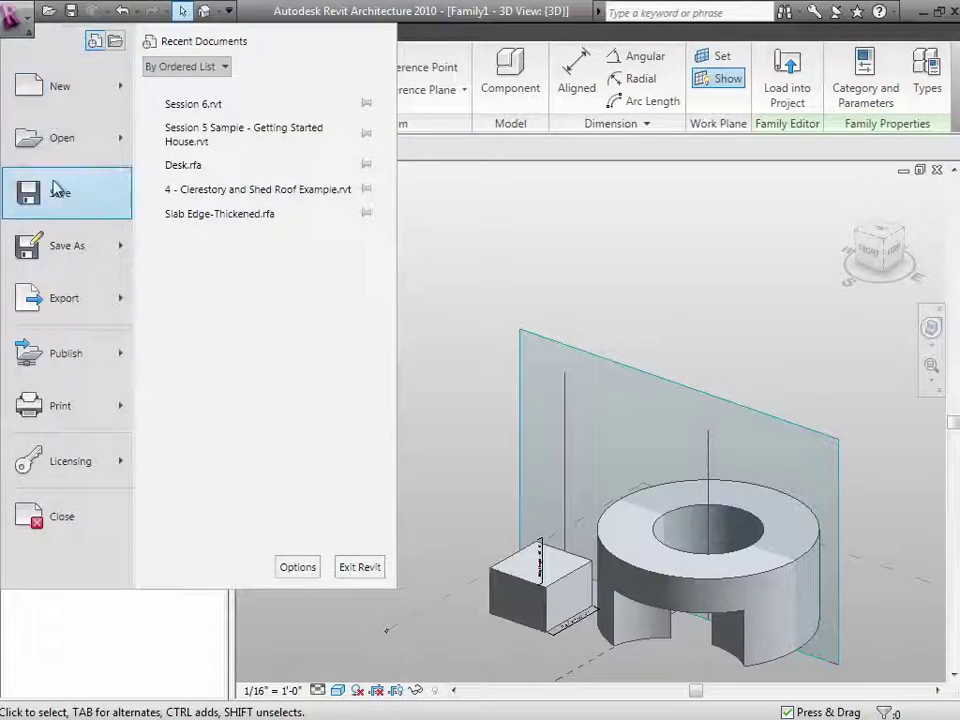
{"action": "mouse_move", "coordinate": [67, 249]}
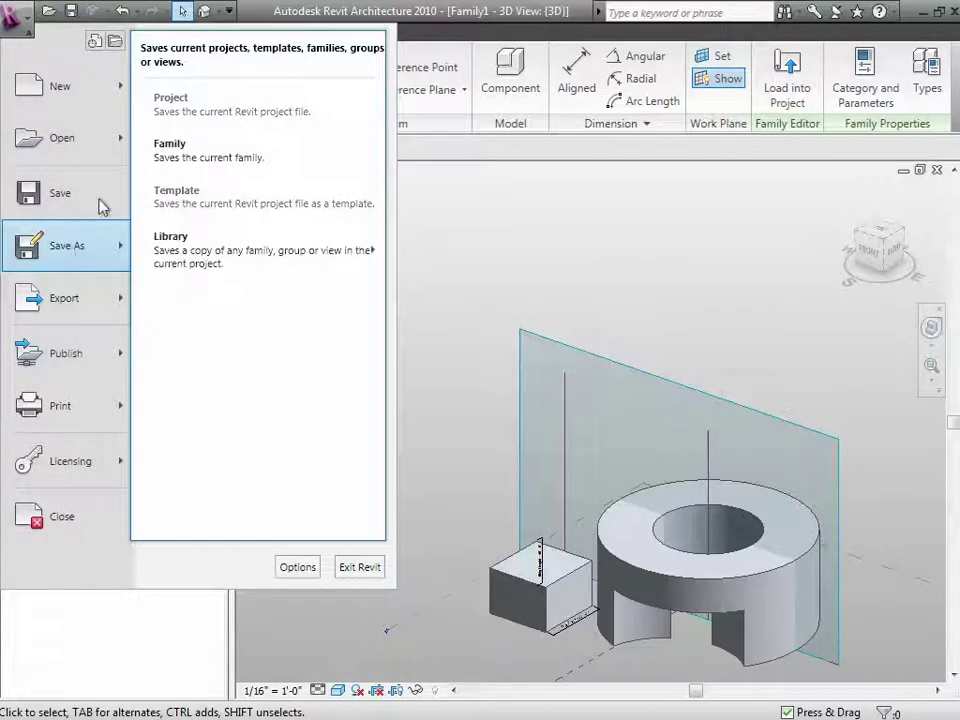
{"action": "left_click", "coordinate": [222, 158]}
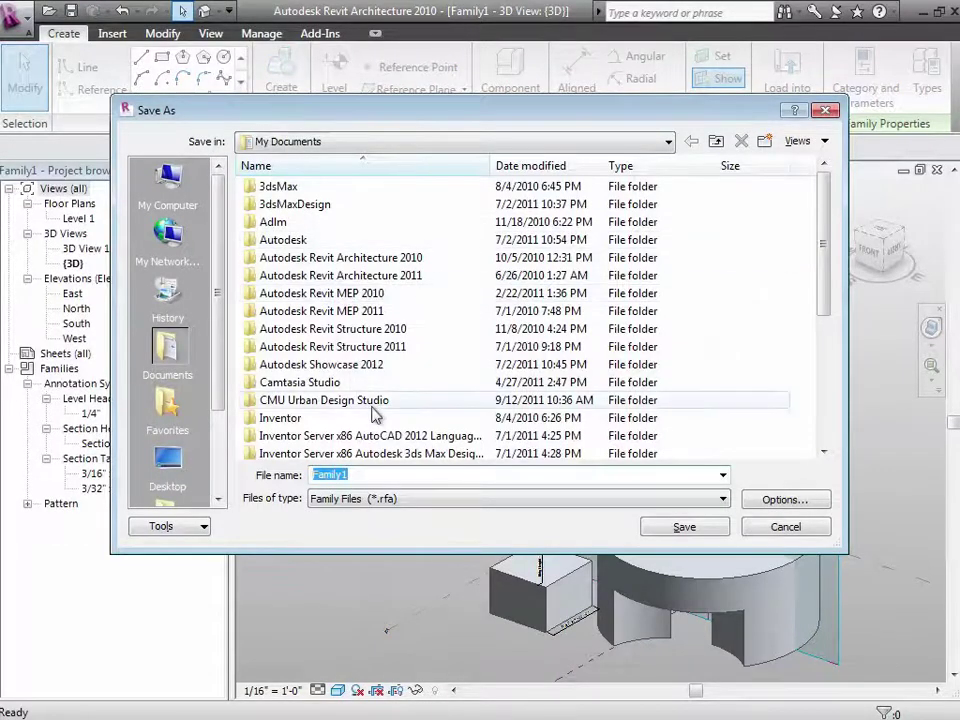
{"action": "type", "text": "My Con"}
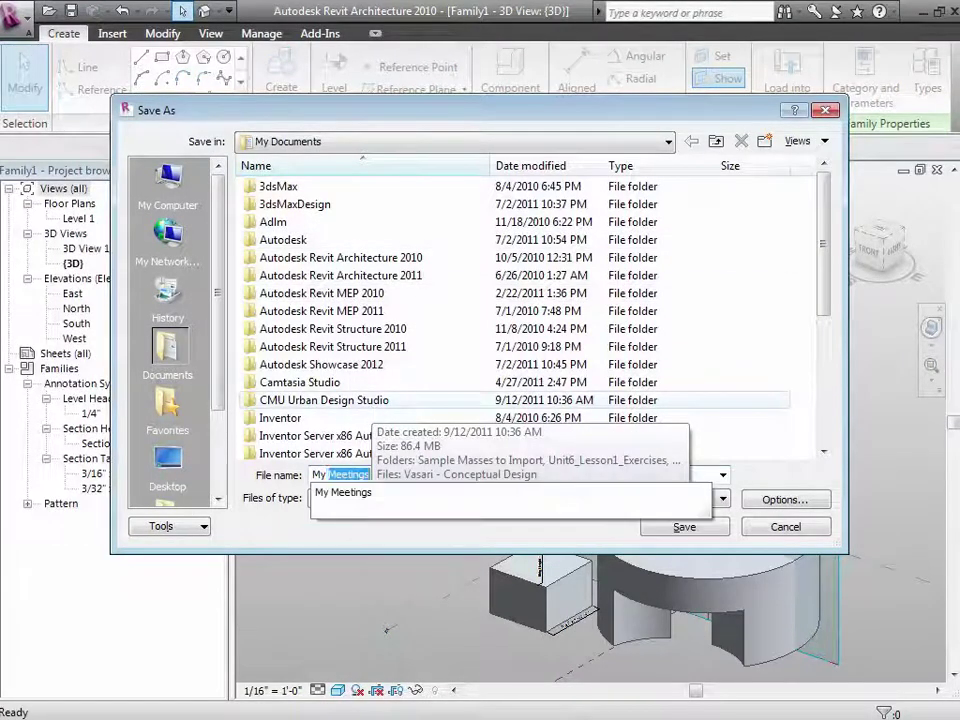
{"action": "type", "text": "ceptu"}
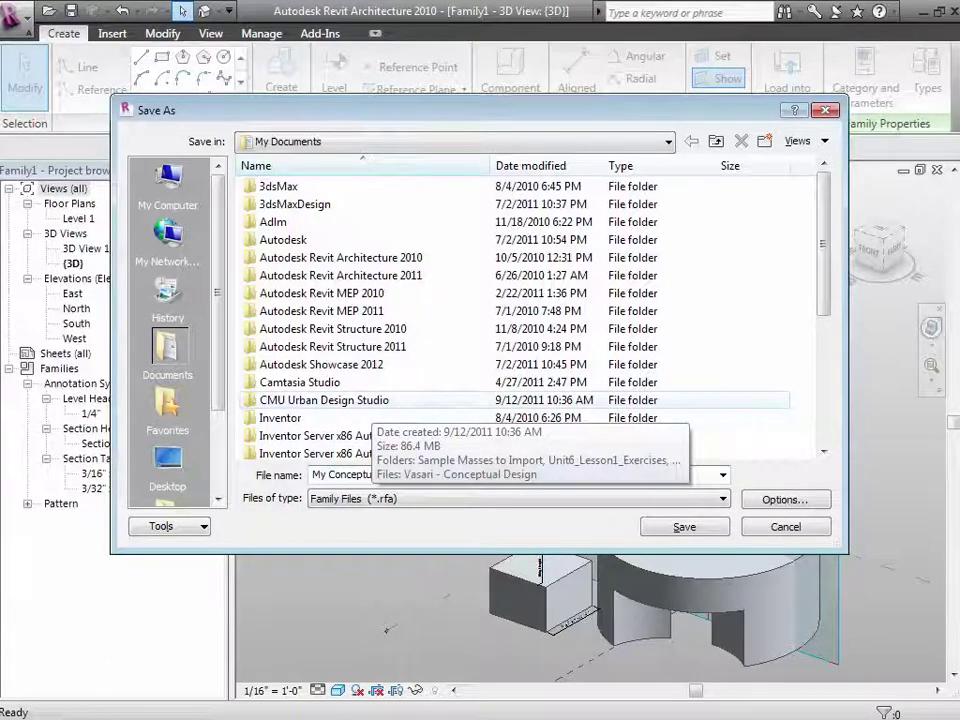
{"action": "key", "text": "Return"}
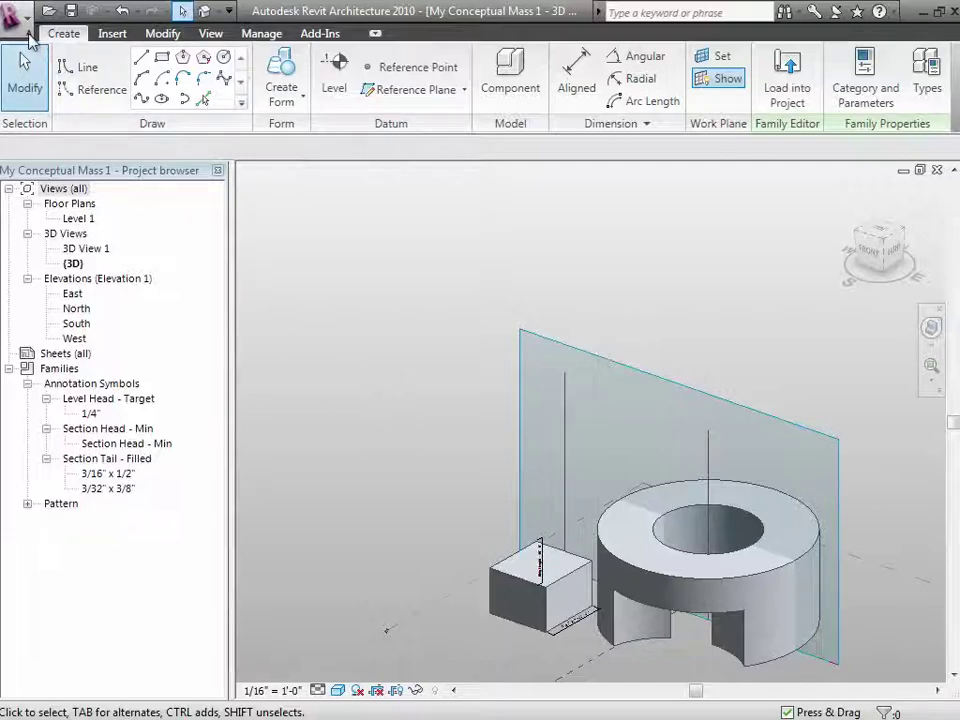
- Create a new project from the default imperial template
{"action": "left_click", "coordinate": [20, 22]}
{"action": "mouse_move", "coordinate": [45, 86]}
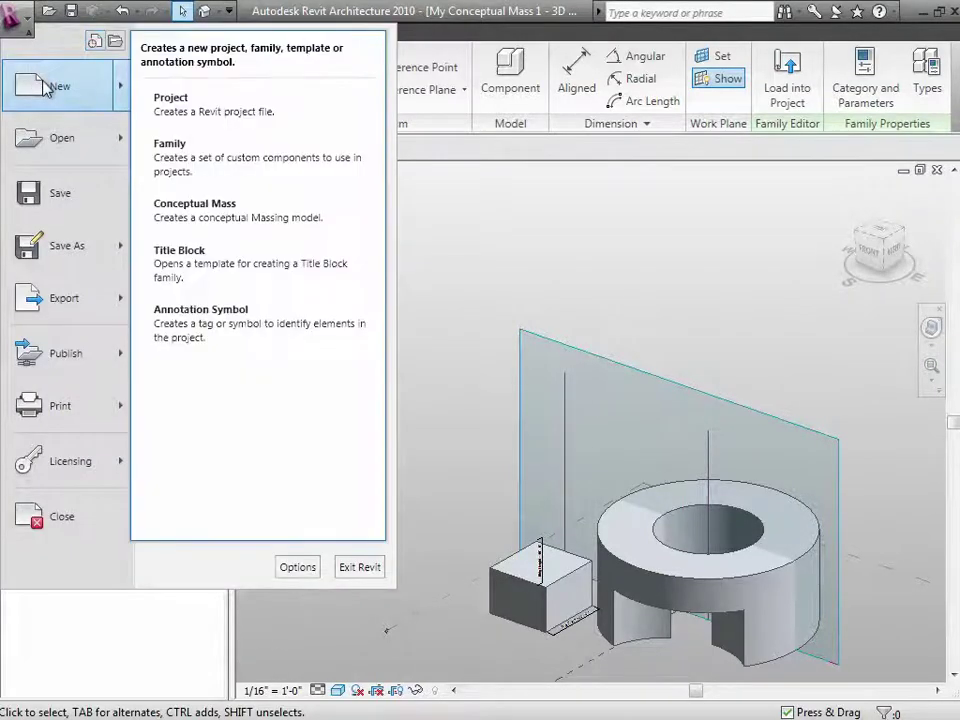
{"action": "left_click", "coordinate": [175, 112]}
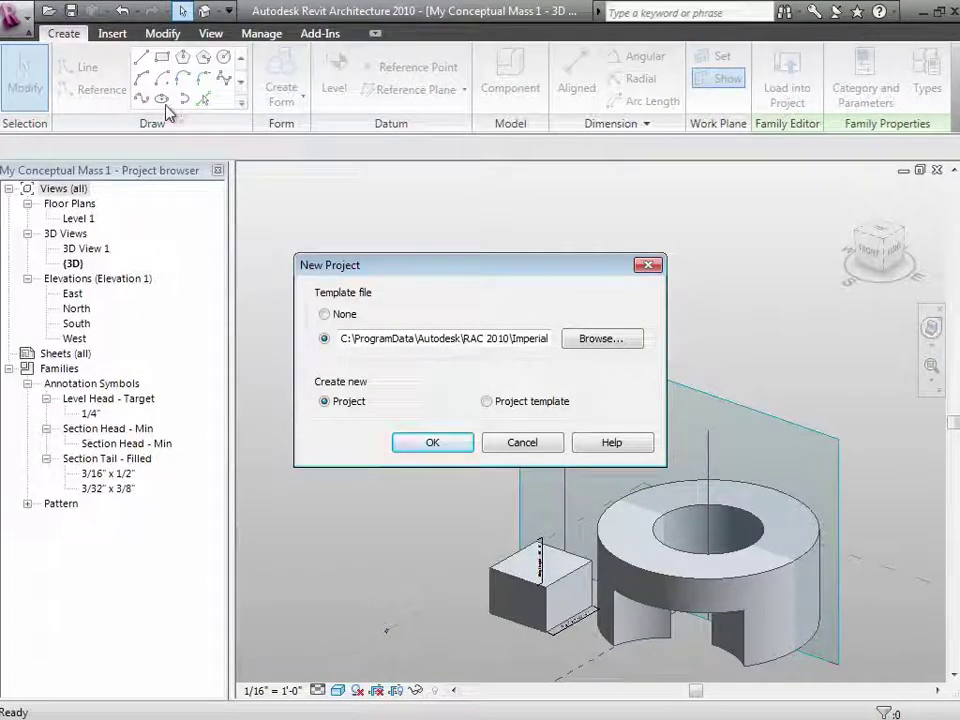
{"action": "left_click", "coordinate": [420, 446]}
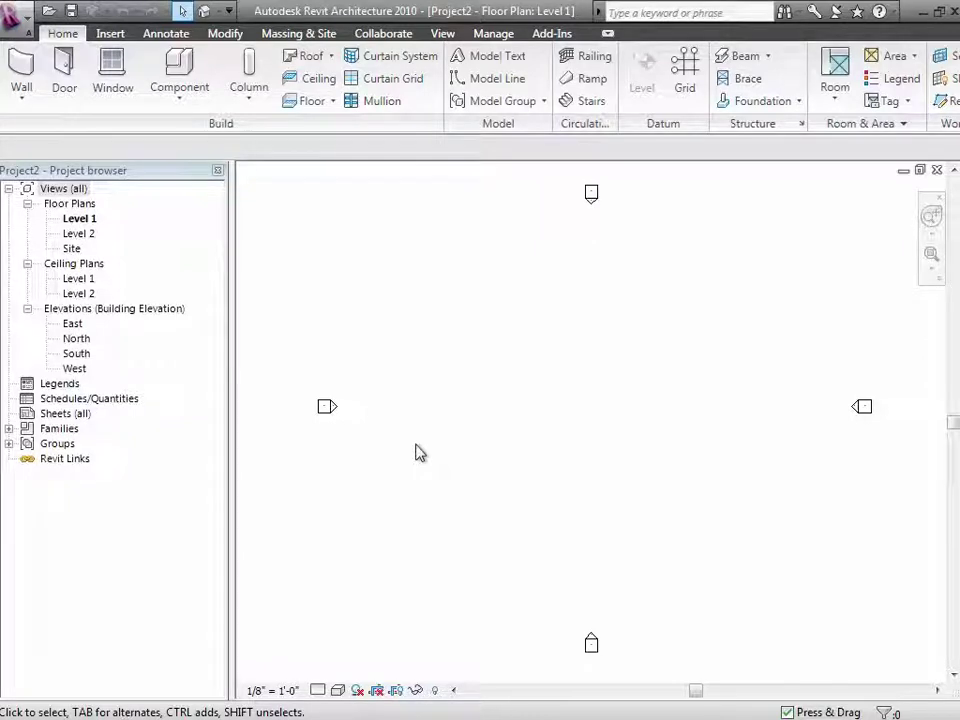
{"action": "left_click", "coordinate": [12, 14]}
{"action": "mouse_move", "coordinate": [35, 86]}
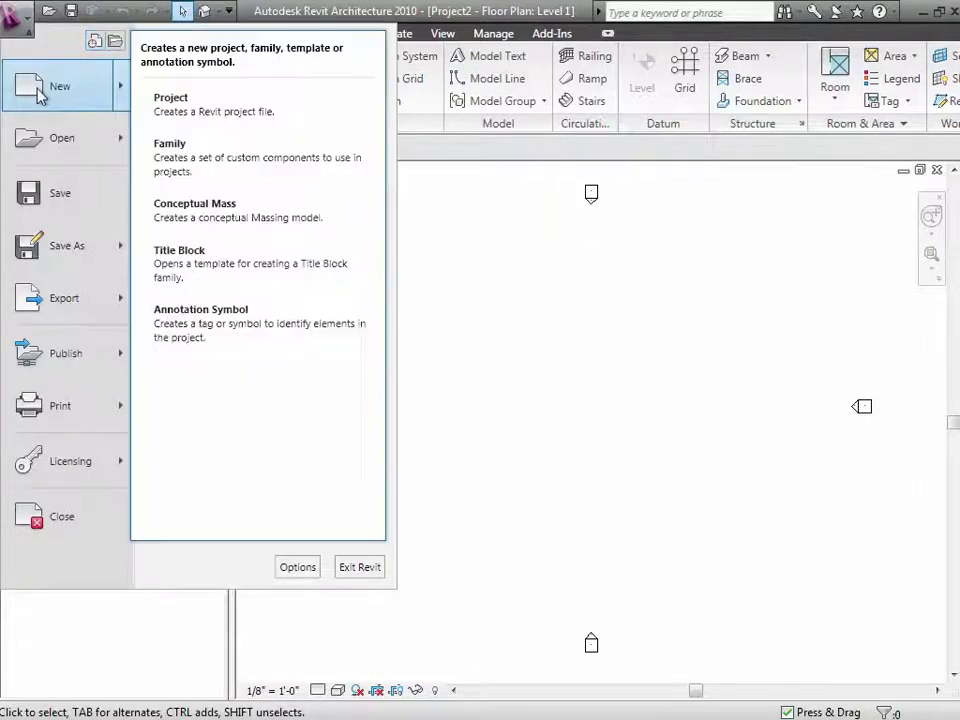
{"action": "left_click", "coordinate": [586, 346]}
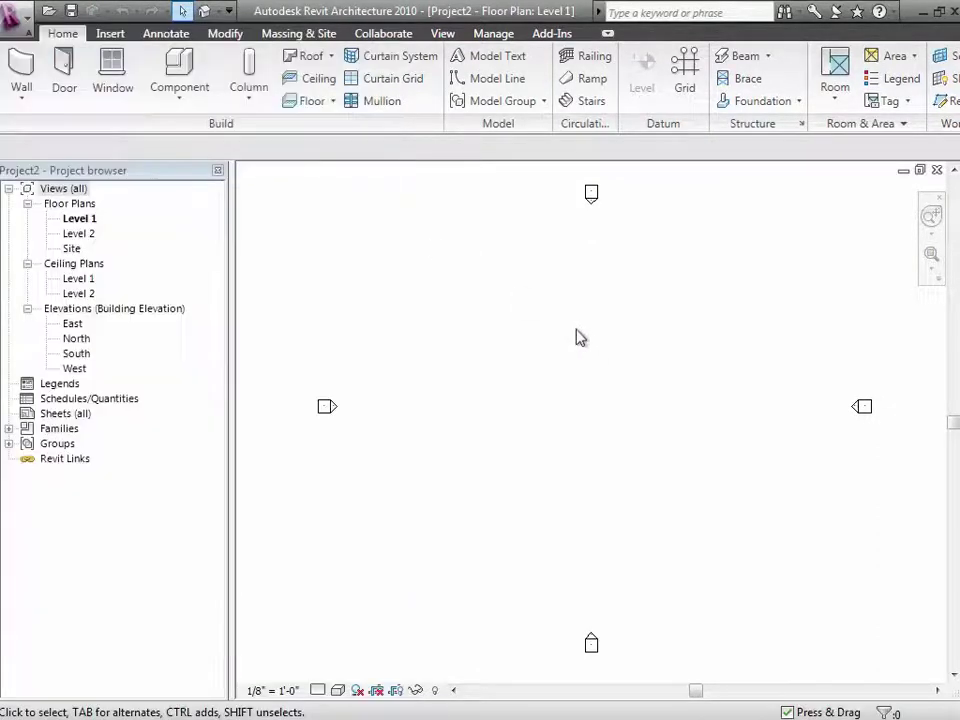
- Switch to the 3D view of My Conceptual Mass 1
{"action": "left_click", "coordinate": [445, 33]}
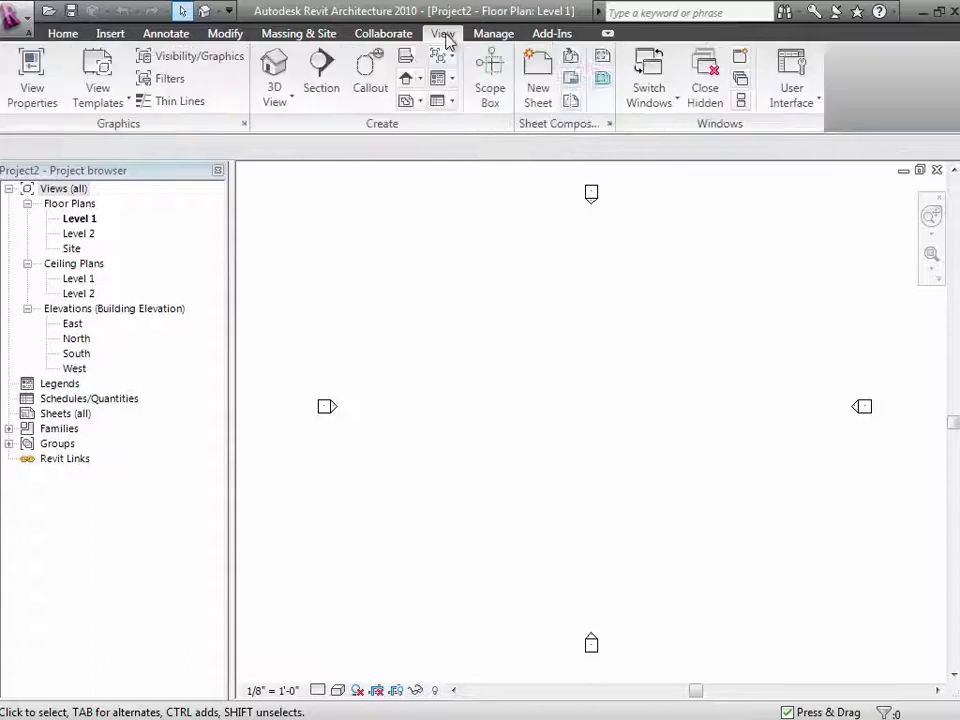
{"action": "left_click", "coordinate": [677, 103]}
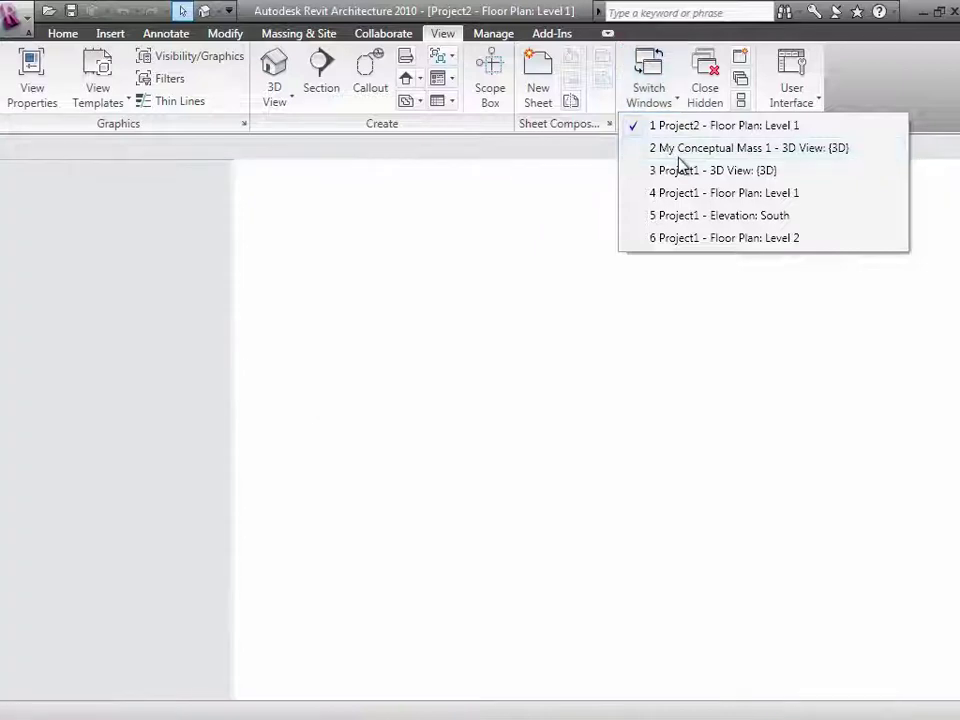
{"action": "left_click", "coordinate": [679, 157]}
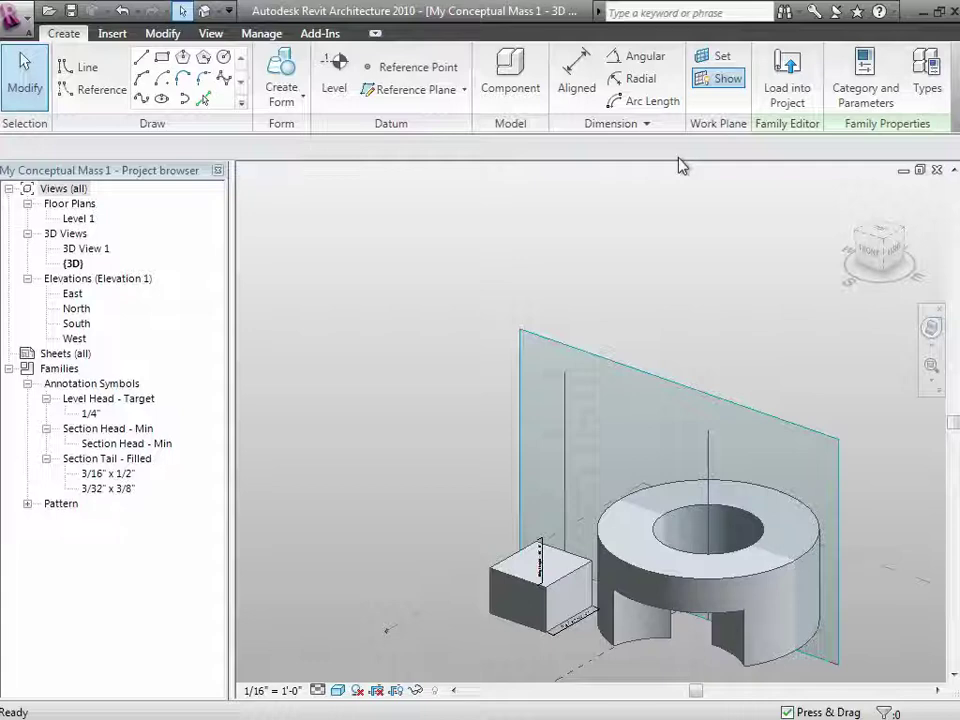
{"action": "mouse_move", "coordinate": [45, 5]}
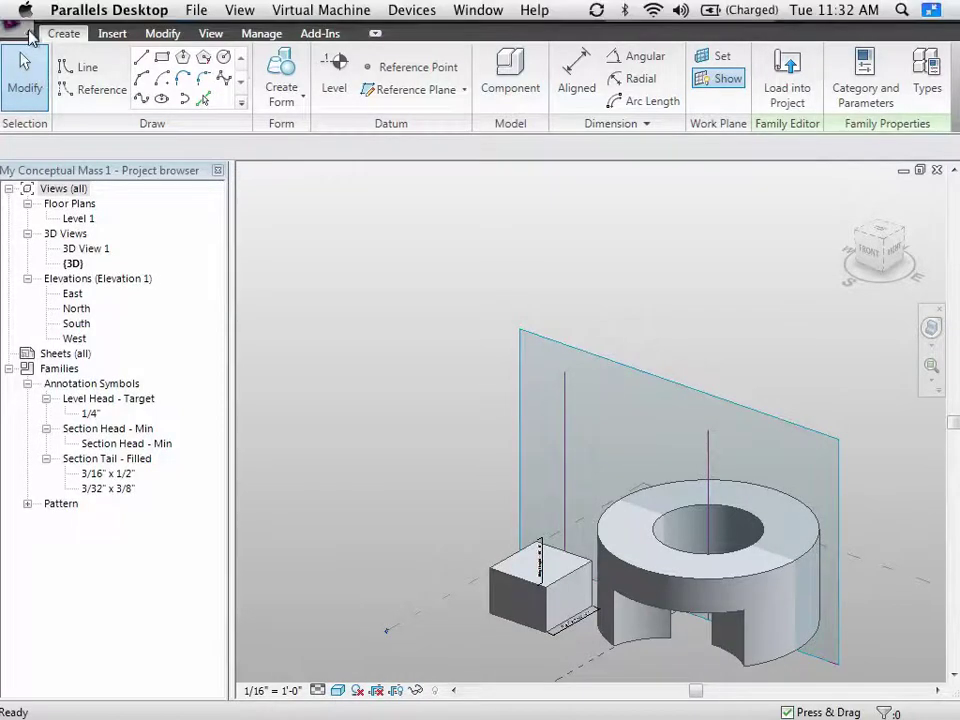
{"action": "left_click", "coordinate": [18, 20]}
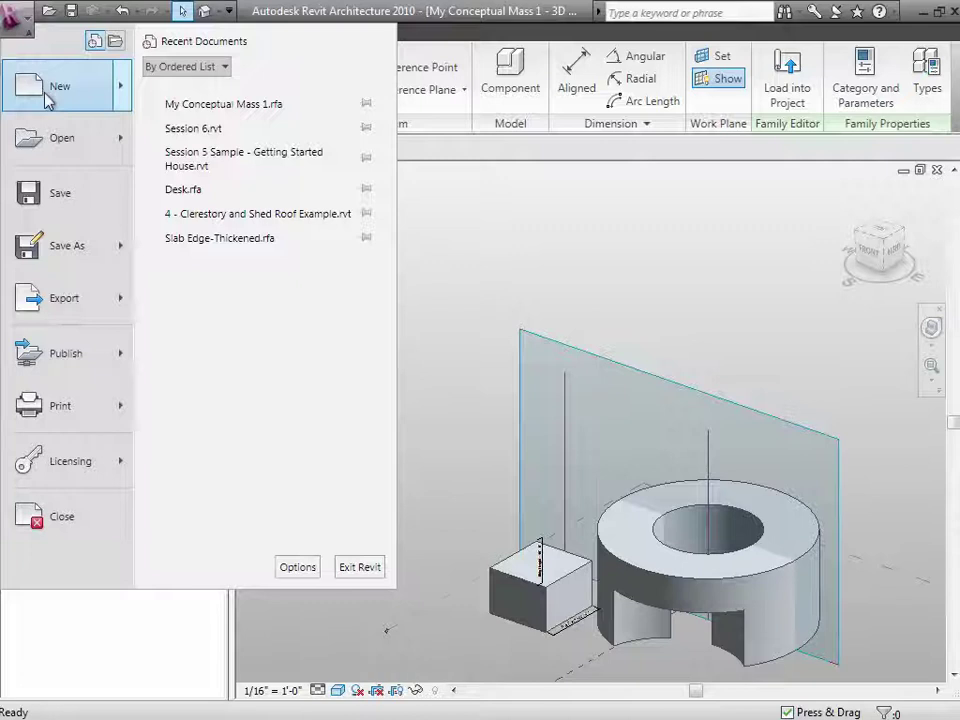
{"action": "mouse_move", "coordinate": [47, 97]}
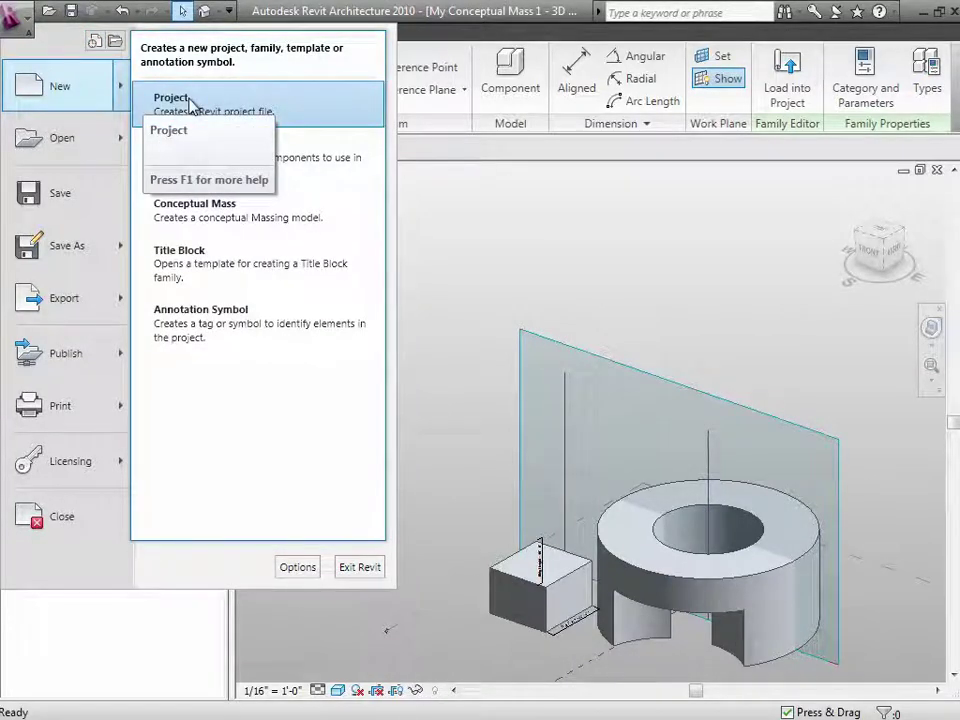
{"action": "left_click", "coordinate": [557, 208]}
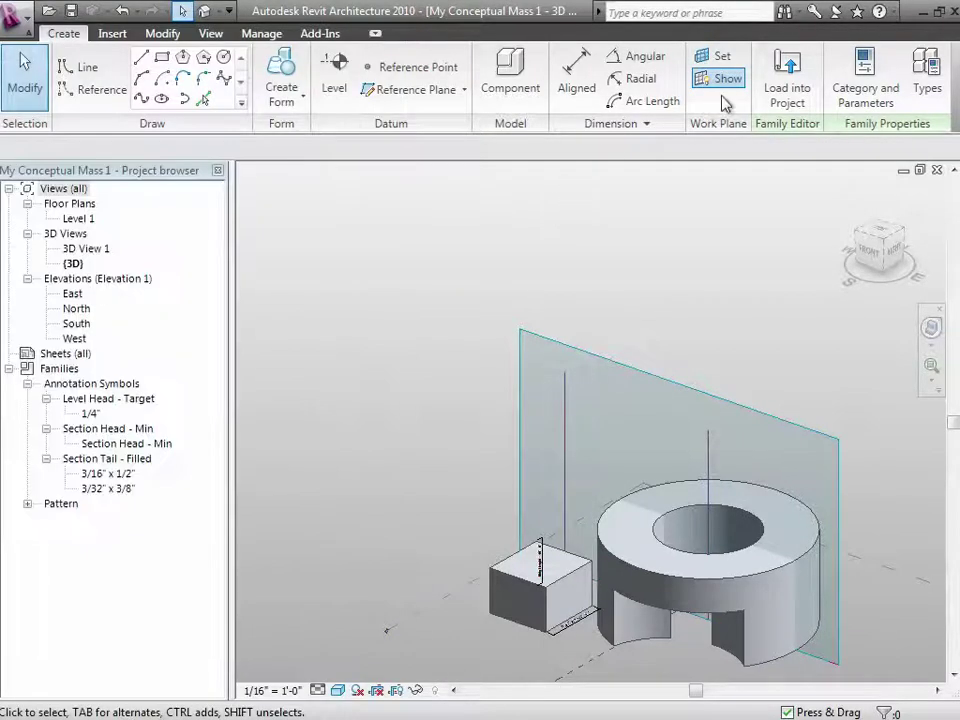
- Close the hidden windows, and close the remaining 3D view of Project1
{"action": "left_click", "coordinate": [209, 33]}
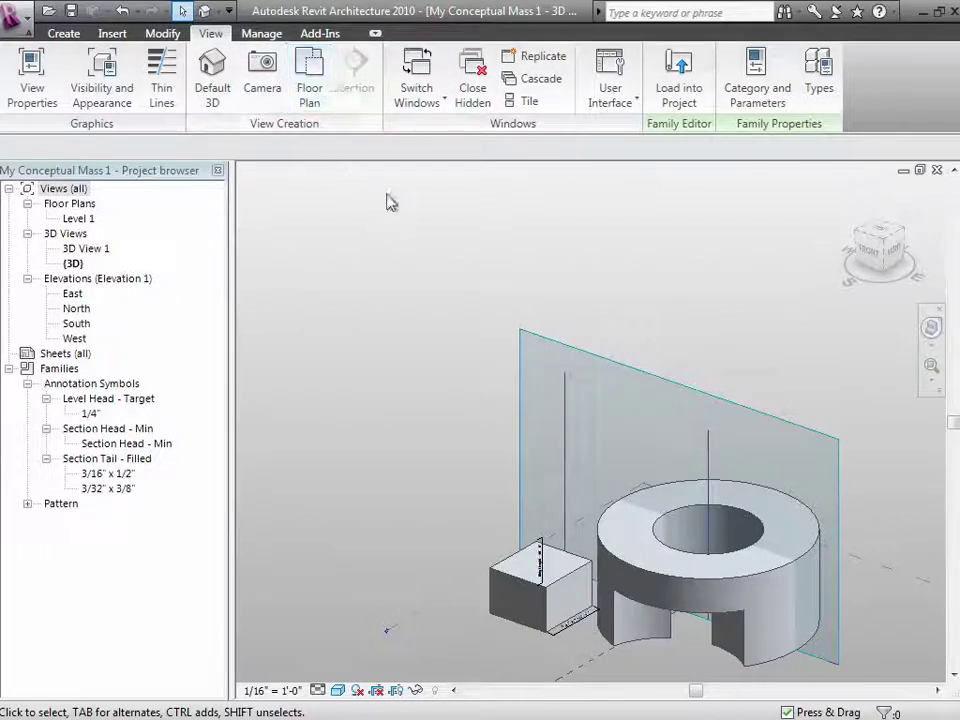
{"action": "left_click", "coordinate": [461, 112]}
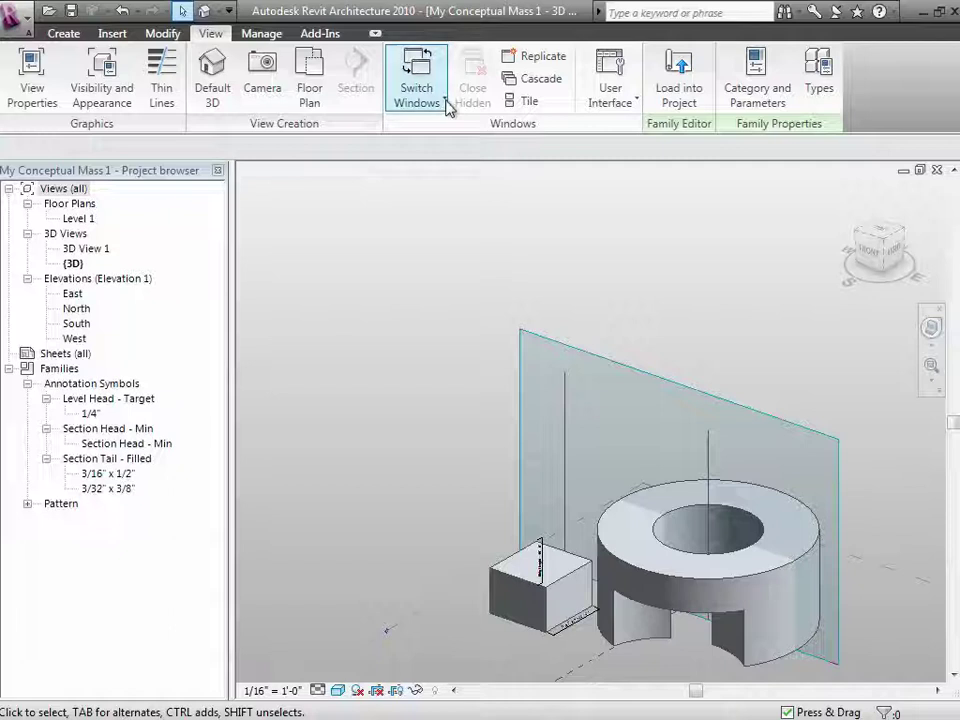
{"action": "left_click", "coordinate": [446, 99]}
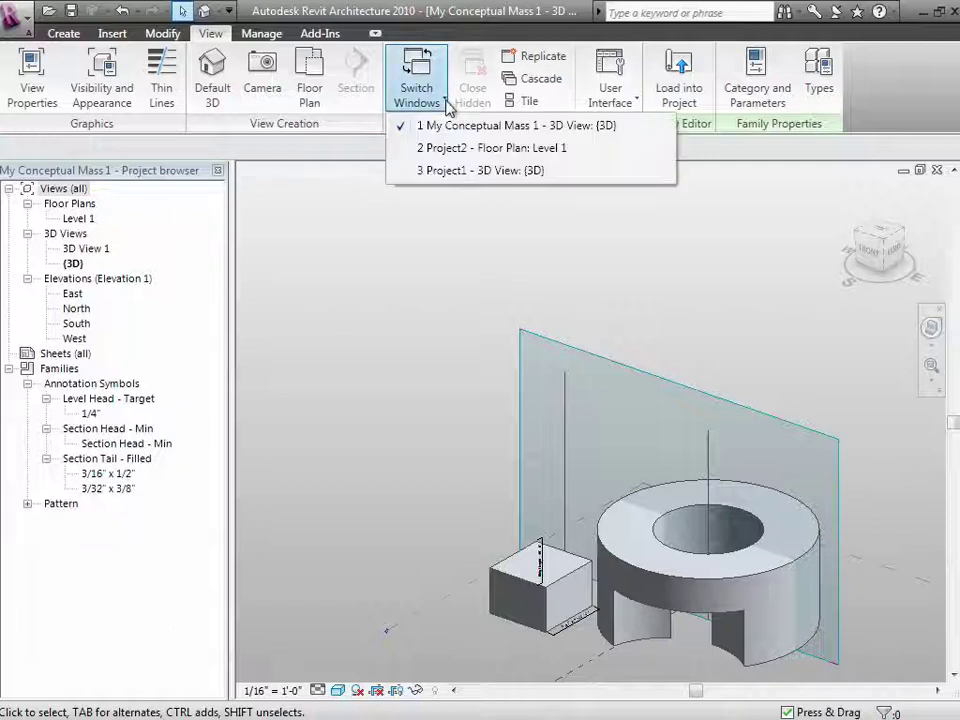
{"action": "left_click", "coordinate": [451, 171]}
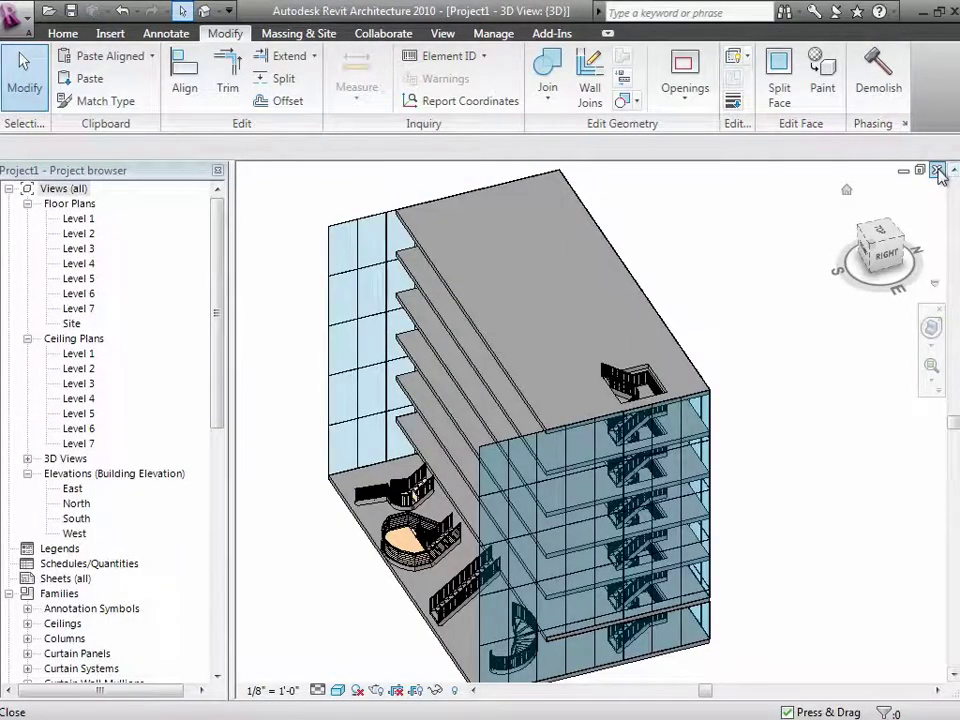
{"action": "left_click", "coordinate": [937, 170]}
{"action": "left_click", "coordinate": [553, 375]}
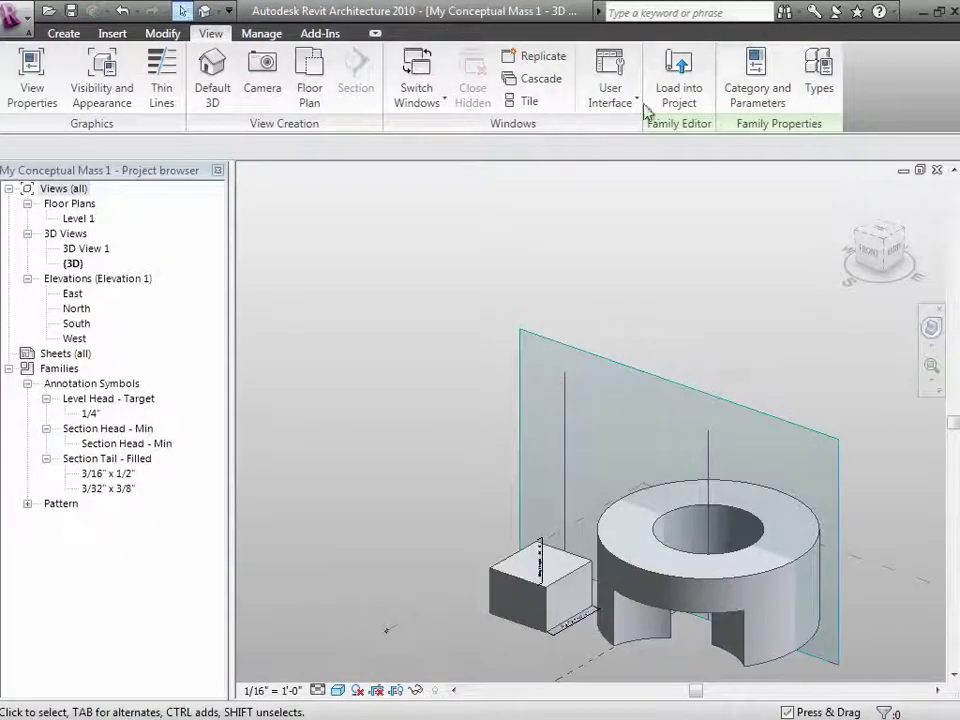
- Tile the My Conceptual Mass 1 and Project2 windows, bringing the box and ring forms into view
{"action": "left_click", "coordinate": [516, 103]}
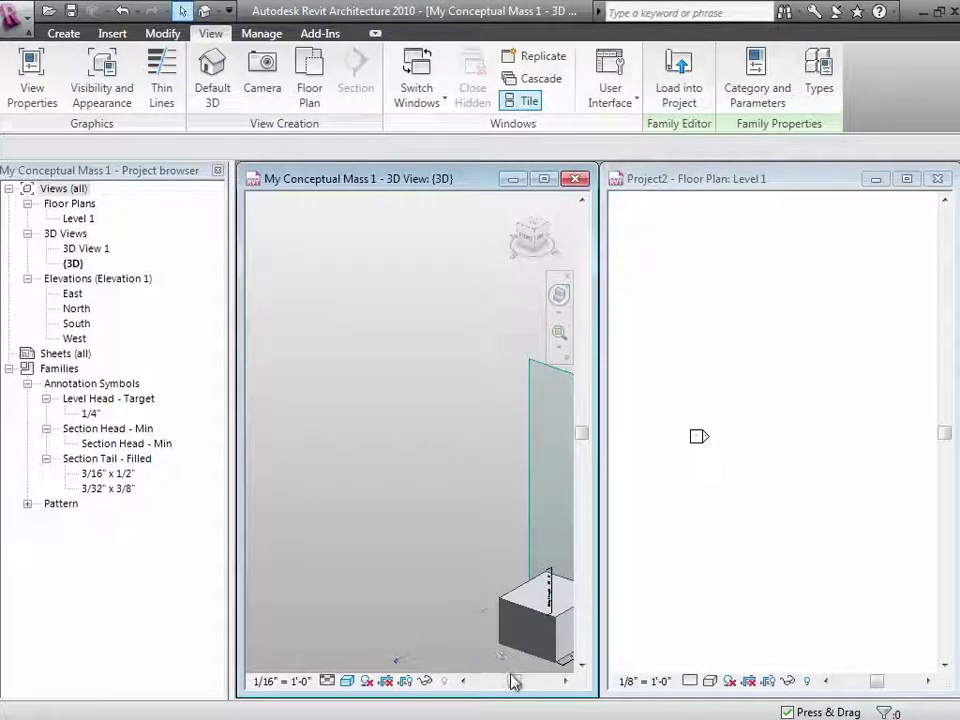
{"action": "left_click_drag", "start_coordinate": [520, 683], "coordinate": [522, 684]}
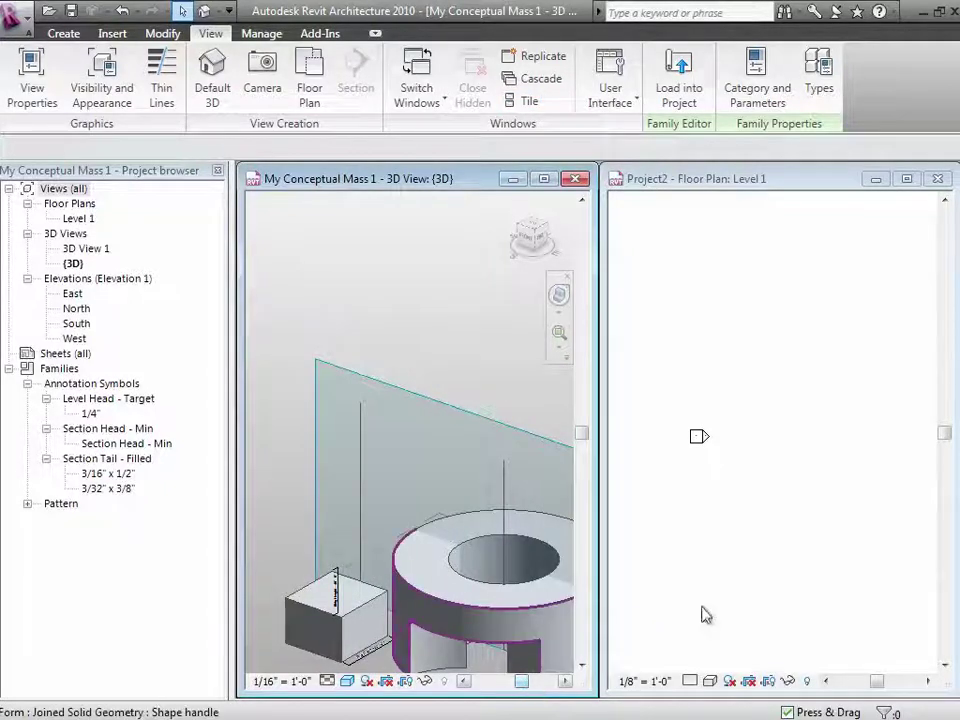
{"action": "left_click", "coordinate": [744, 602]}
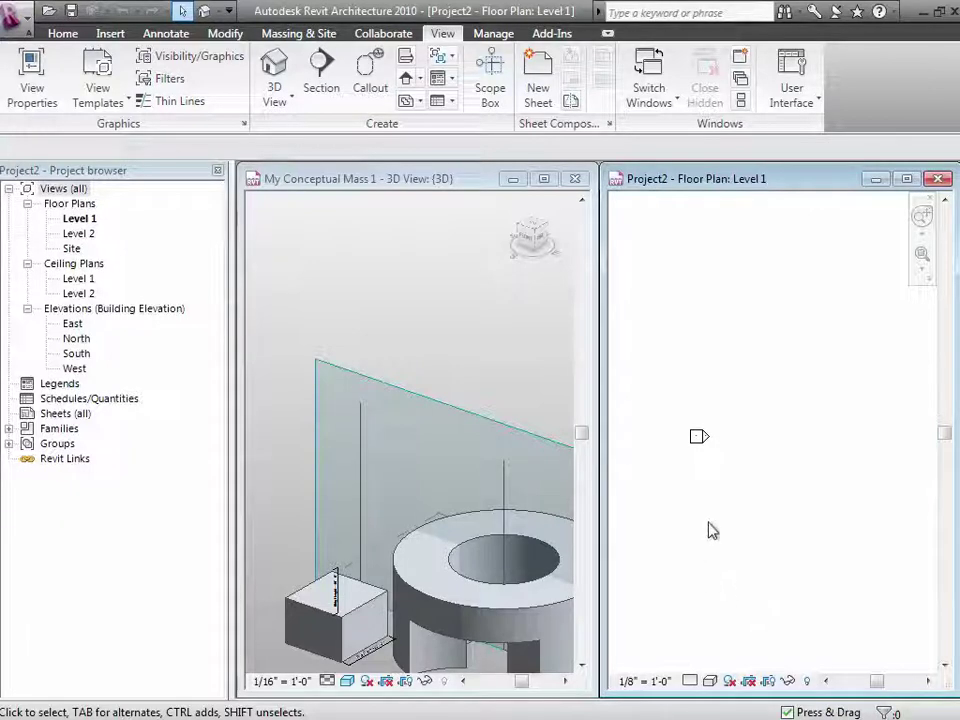
- Load the My Conceptual Mass 1 family into Project2 and dismiss the Show Mass notice
{"action": "left_click", "coordinate": [478, 186]}
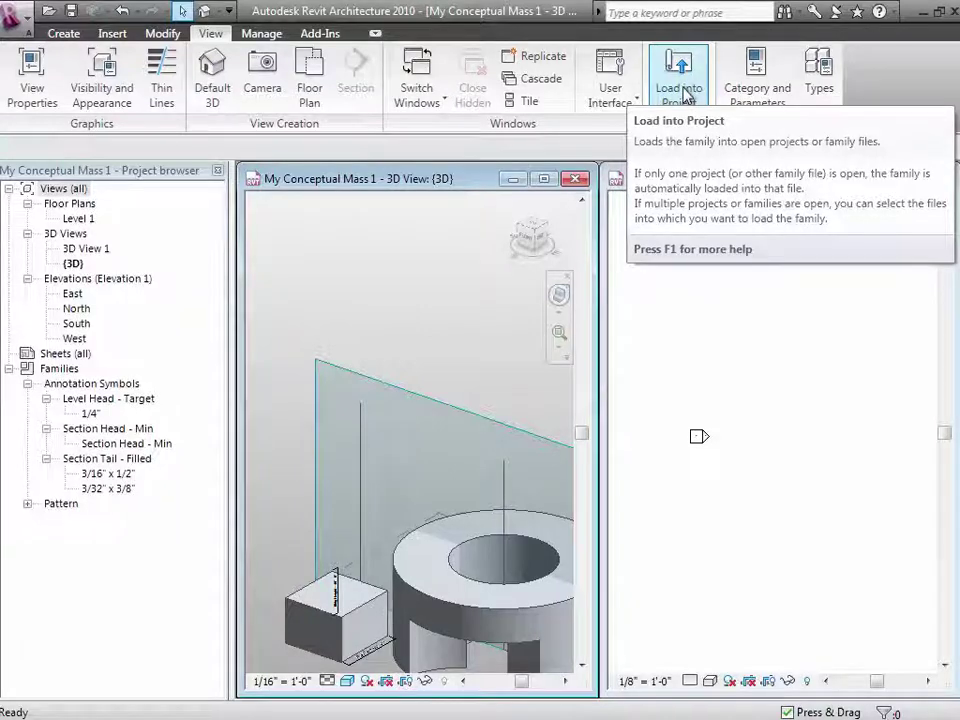
{"action": "left_click", "coordinate": [679, 92]}
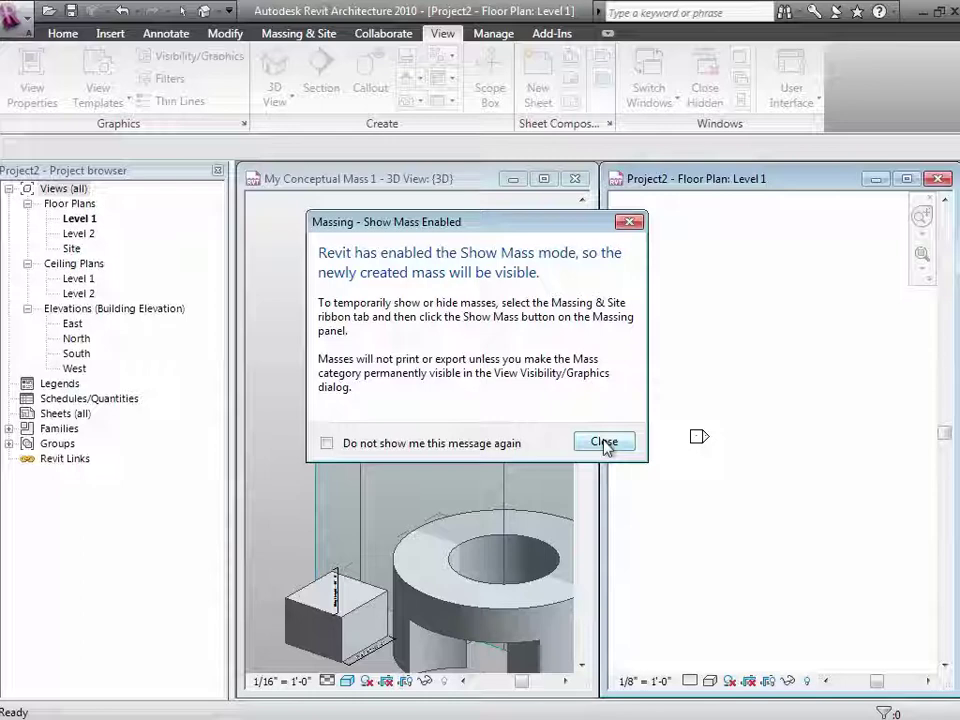
{"action": "left_click", "coordinate": [604, 442]}
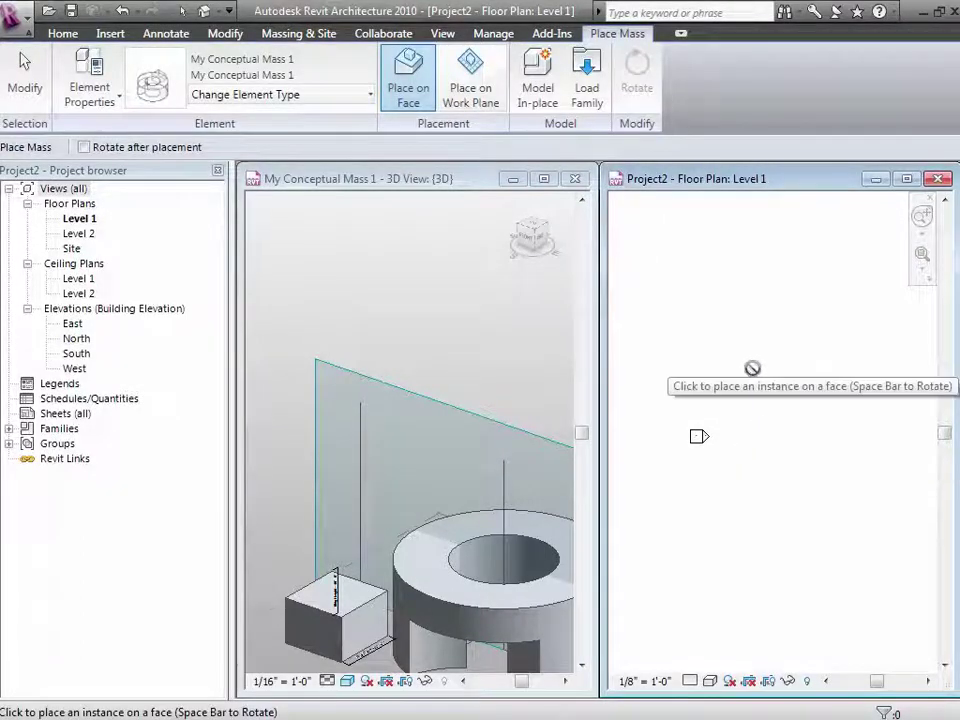
- Place an instance of My Conceptual Mass 1 on the Level 1 work plane in Project2's floor plan
{"action": "left_click", "coordinate": [476, 80]}
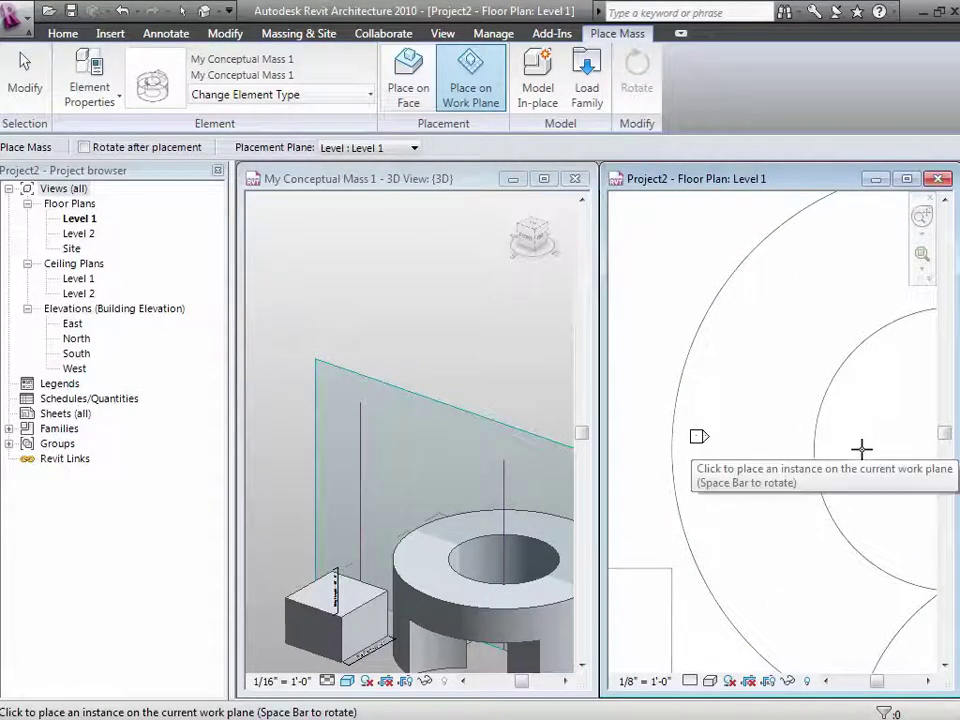
{"action": "left_click", "coordinate": [893, 449]}
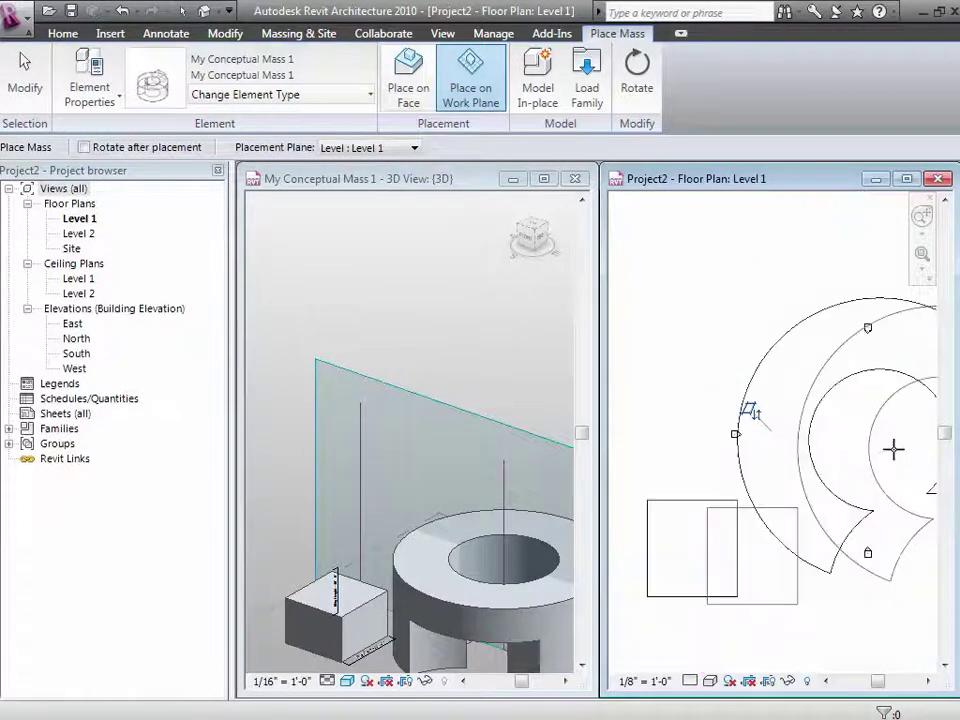
- End the mass placement and open Project2's default 3D view in a maximized window
{"action": "key", "text": "z"}
{"action": "key", "text": "o"}
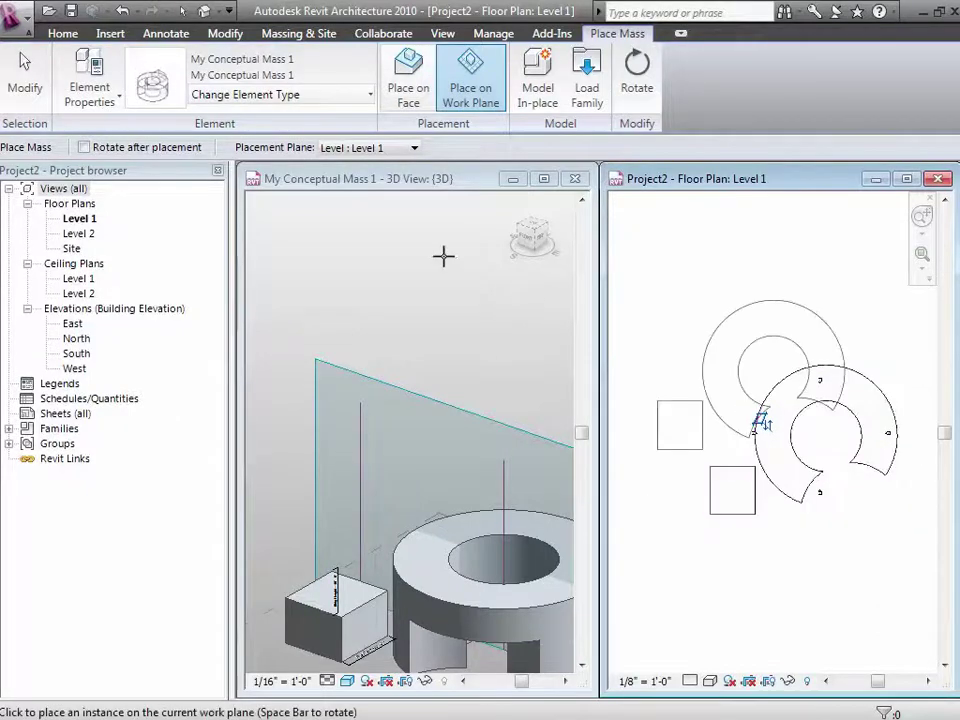
{"action": "left_click", "coordinate": [27, 68]}
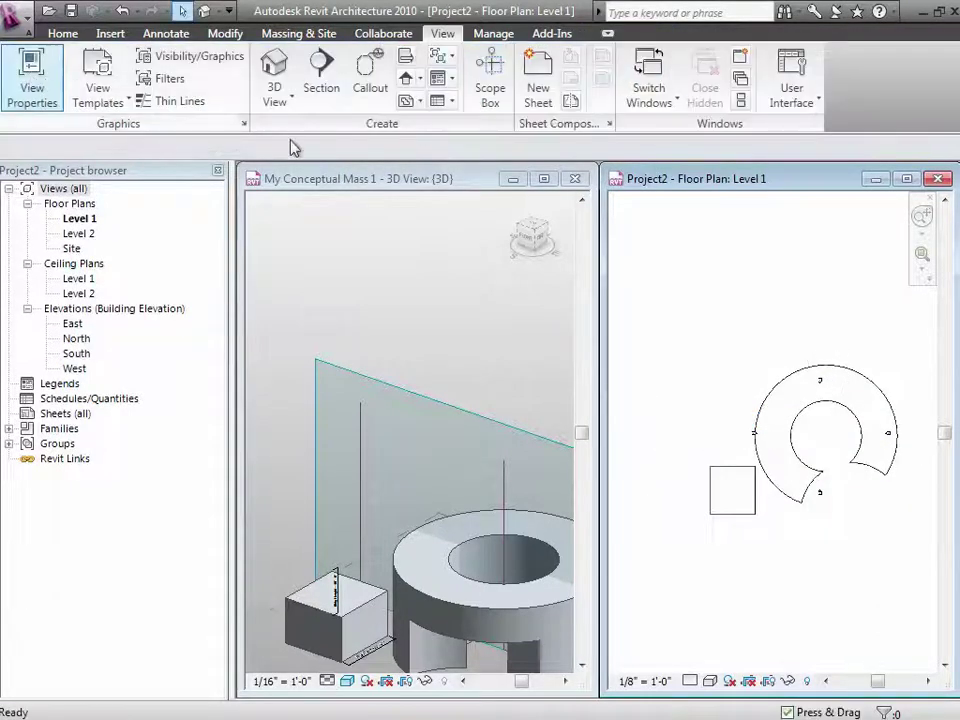
{"action": "left_click", "coordinate": [204, 12]}
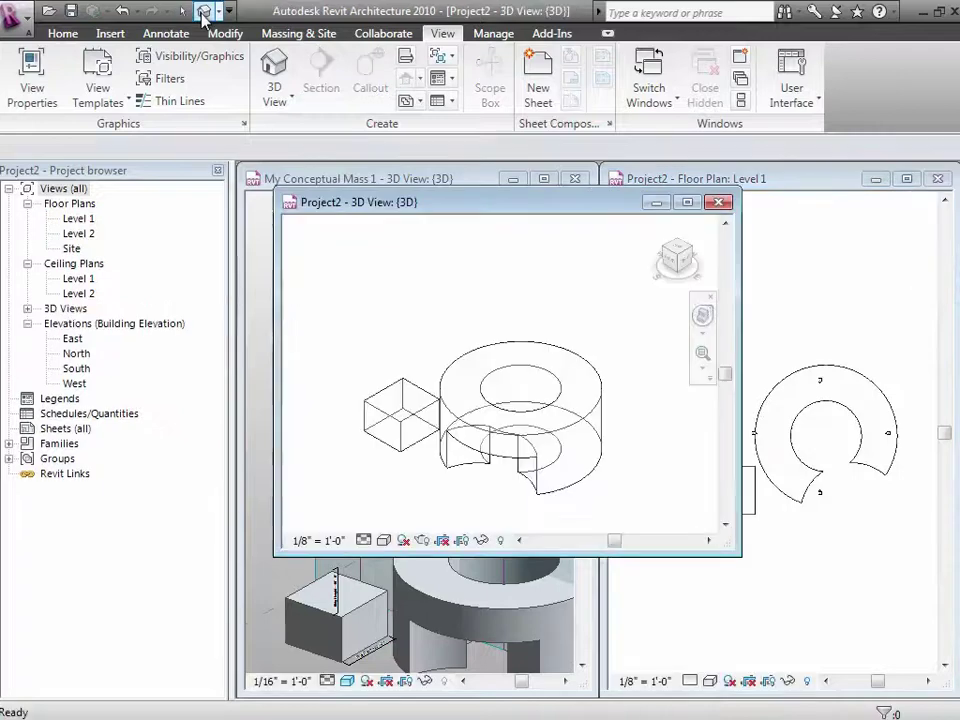
{"action": "left_click_drag", "start_coordinate": [584, 210], "coordinate": [780, 194]}
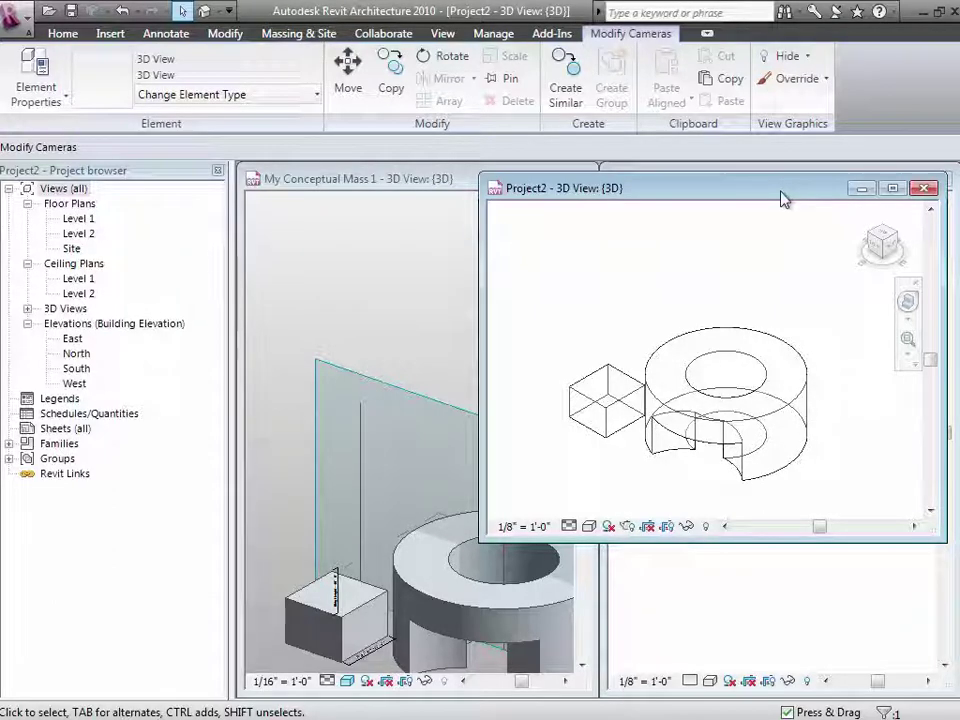
{"action": "left_click", "coordinate": [889, 189]}
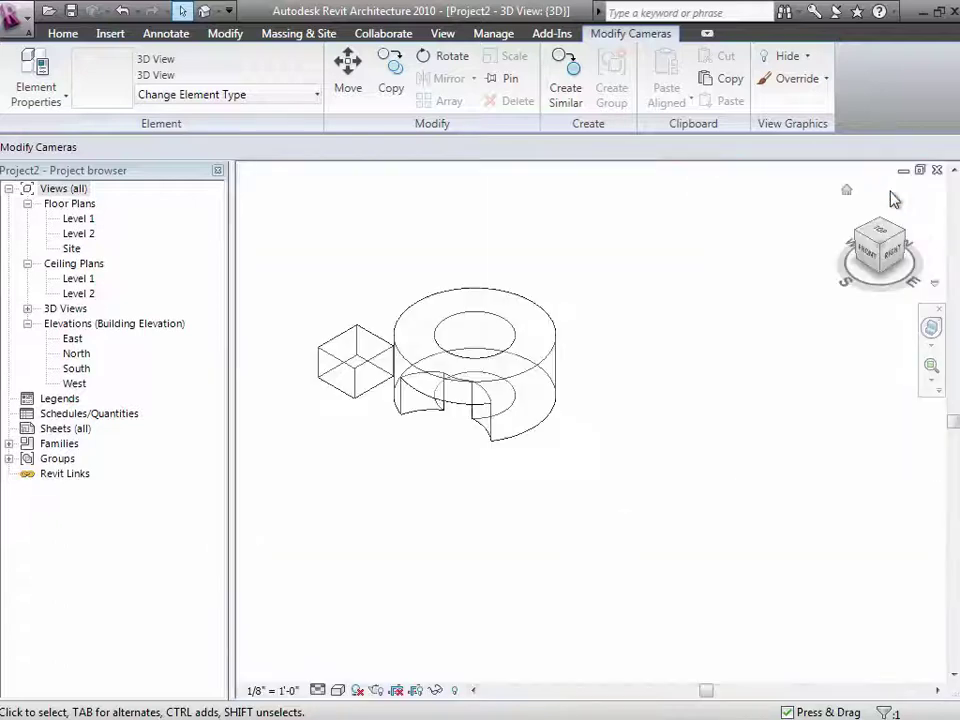
{"action": "key", "text": "z"}
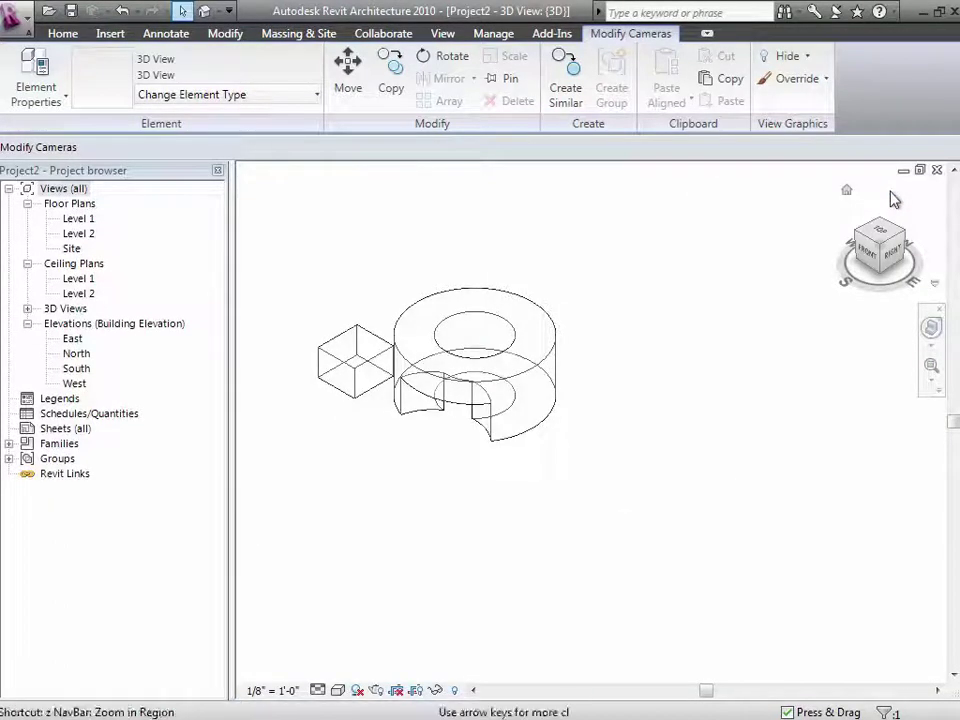
{"action": "key", "text": "f"}
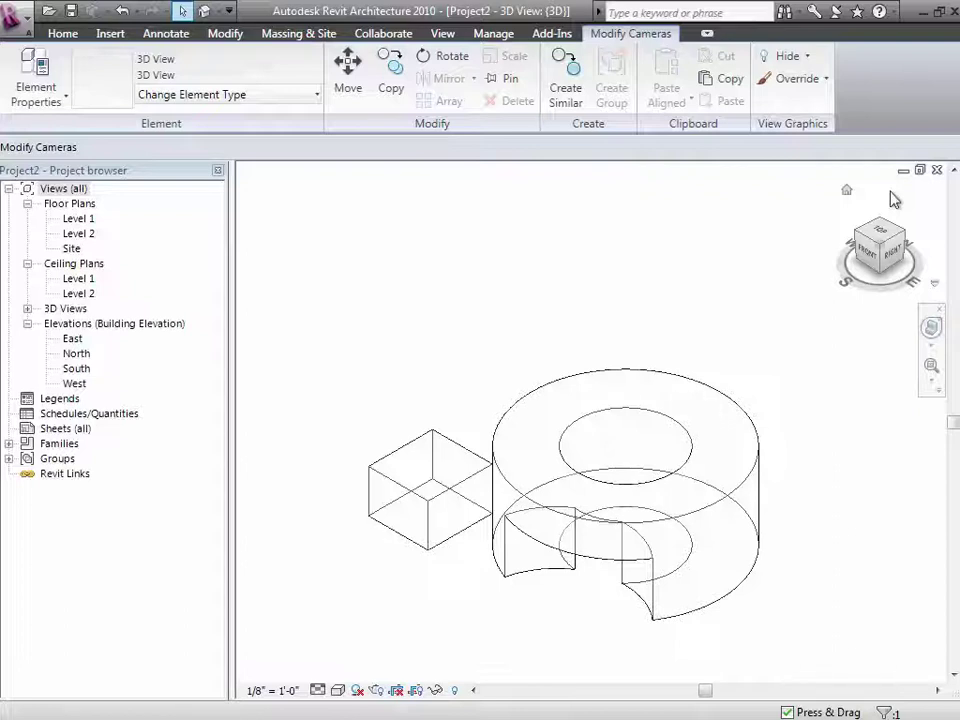
- Set the Bldg Height instance parameter of the placed My Conceptual Mass 1 to 120'
{"action": "left_click", "coordinate": [635, 379]}
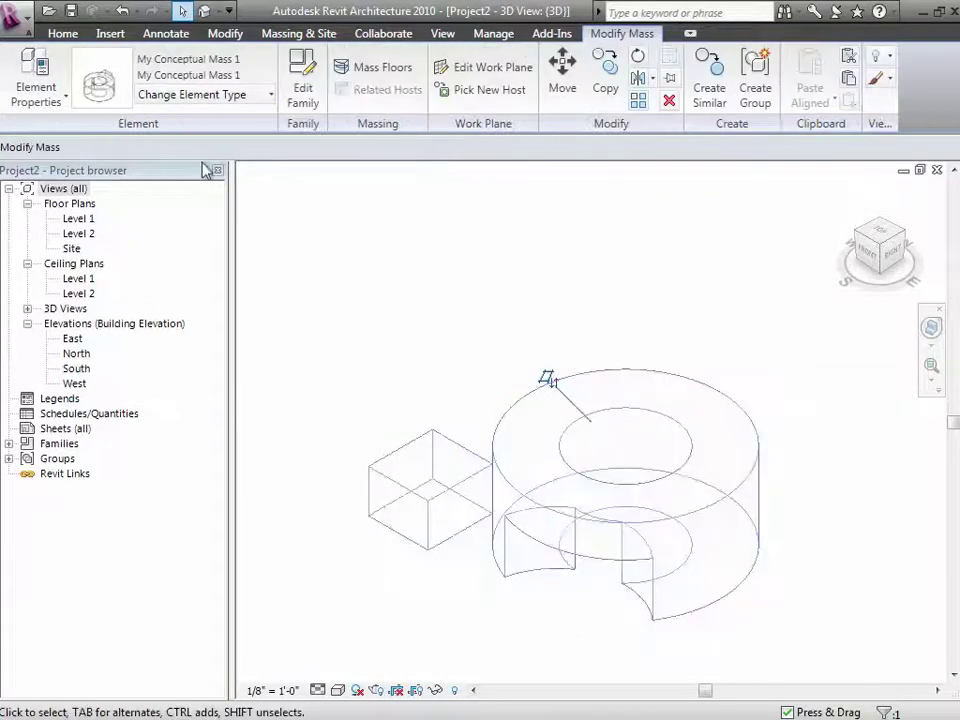
{"action": "left_click", "coordinate": [66, 101]}
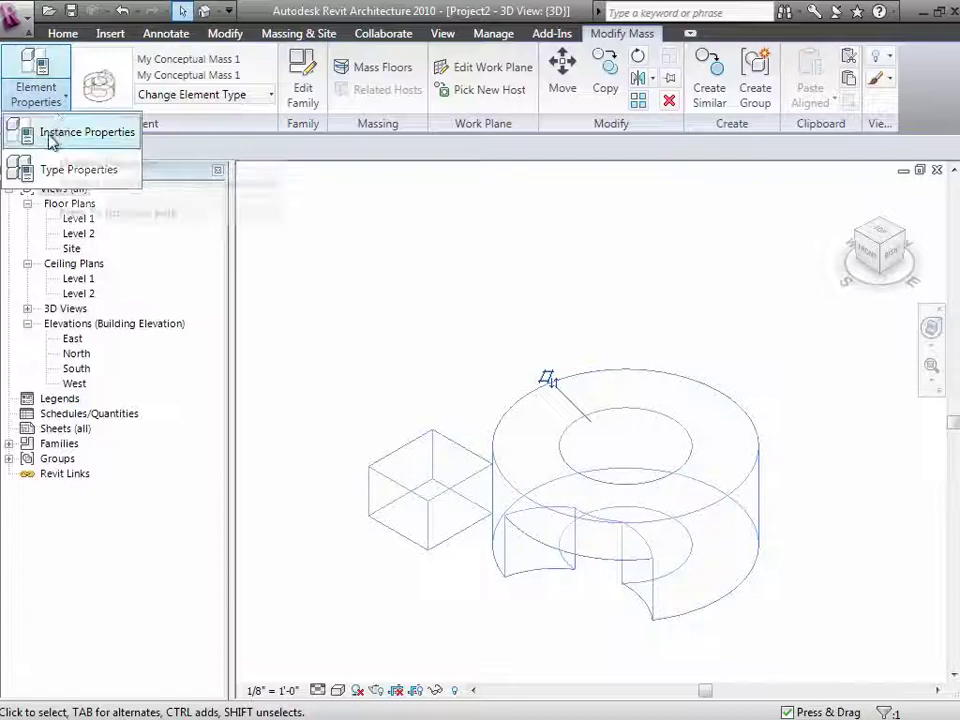
{"action": "left_click", "coordinate": [51, 137]}
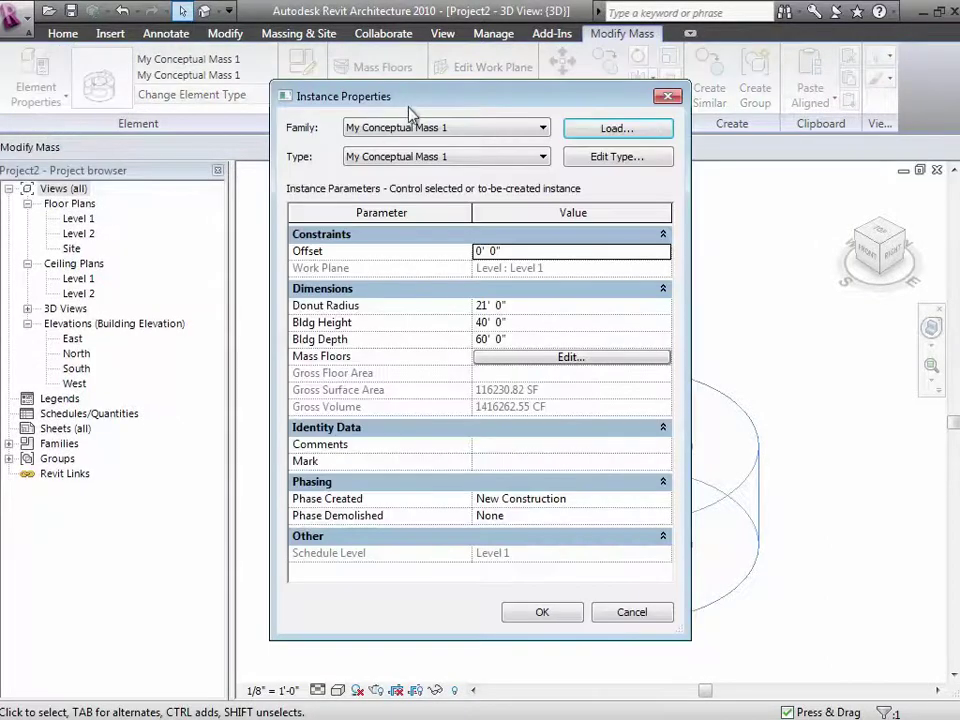
{"action": "left_click_drag", "start_coordinate": [405, 110], "coordinate": [129, 75]}
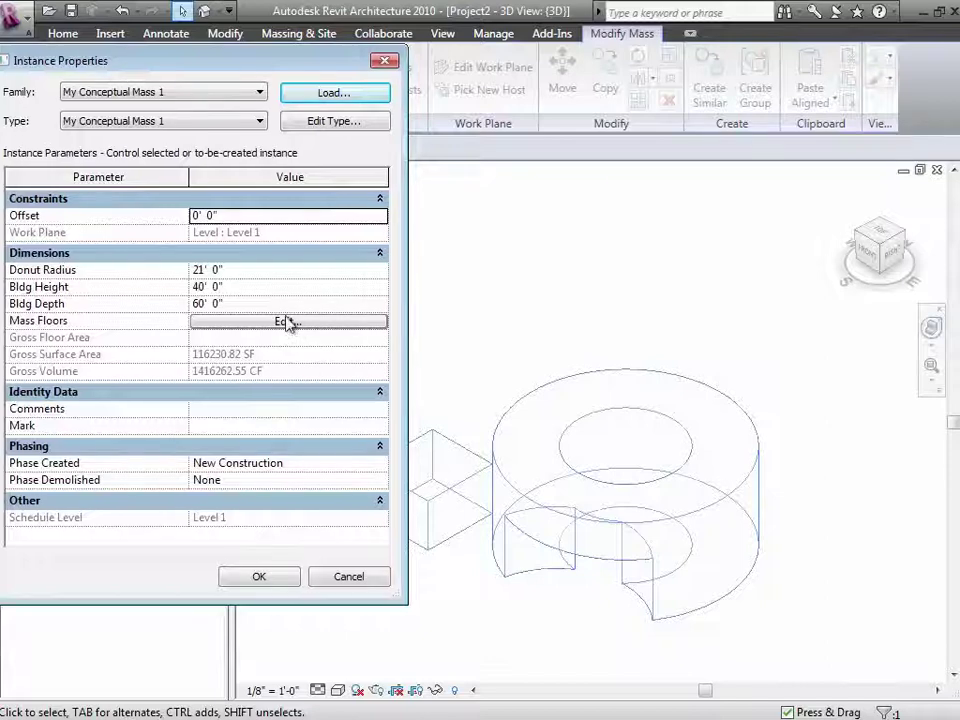
{"action": "left_click", "coordinate": [267, 291]}
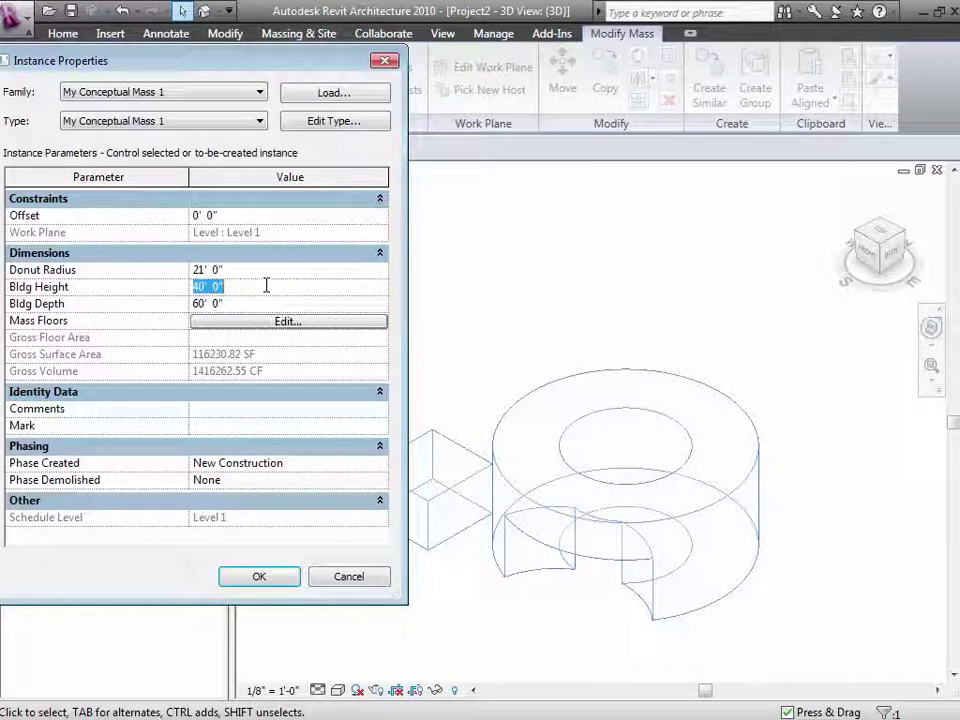
{"action": "type", "text": "120"}
{"action": "key", "text": "Tab"}
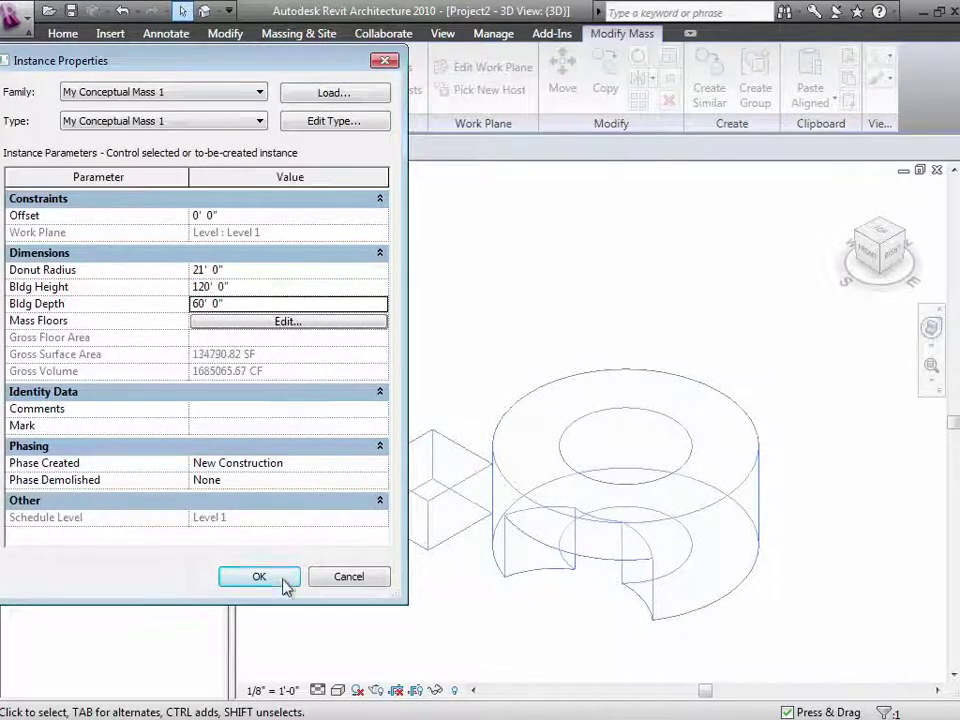
{"action": "left_click", "coordinate": [283, 584]}
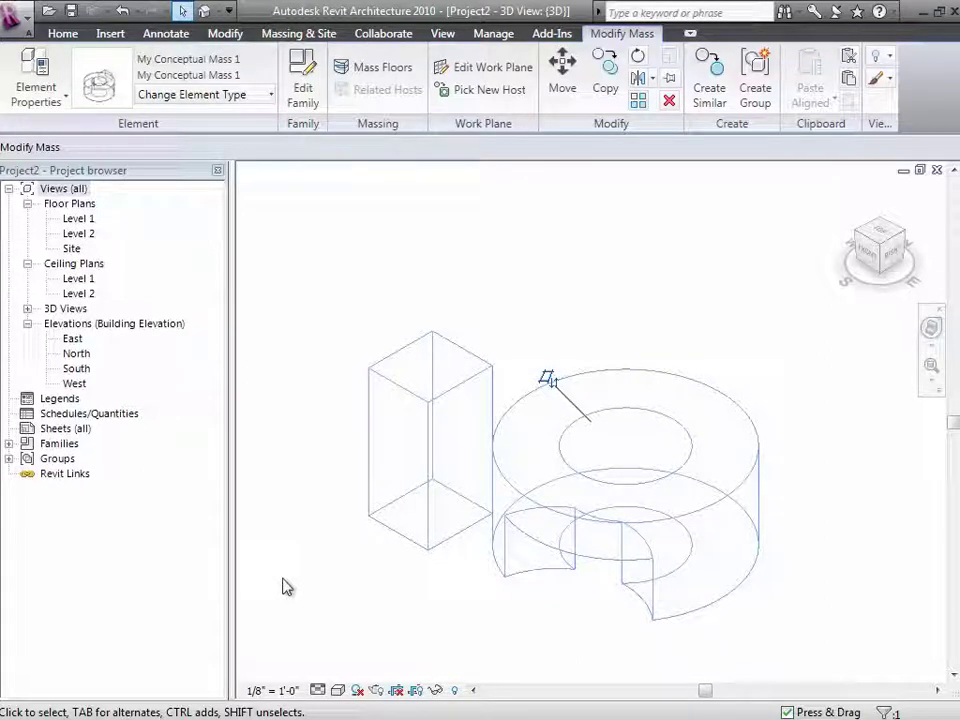
{"action": "left_click", "coordinate": [313, 381]}
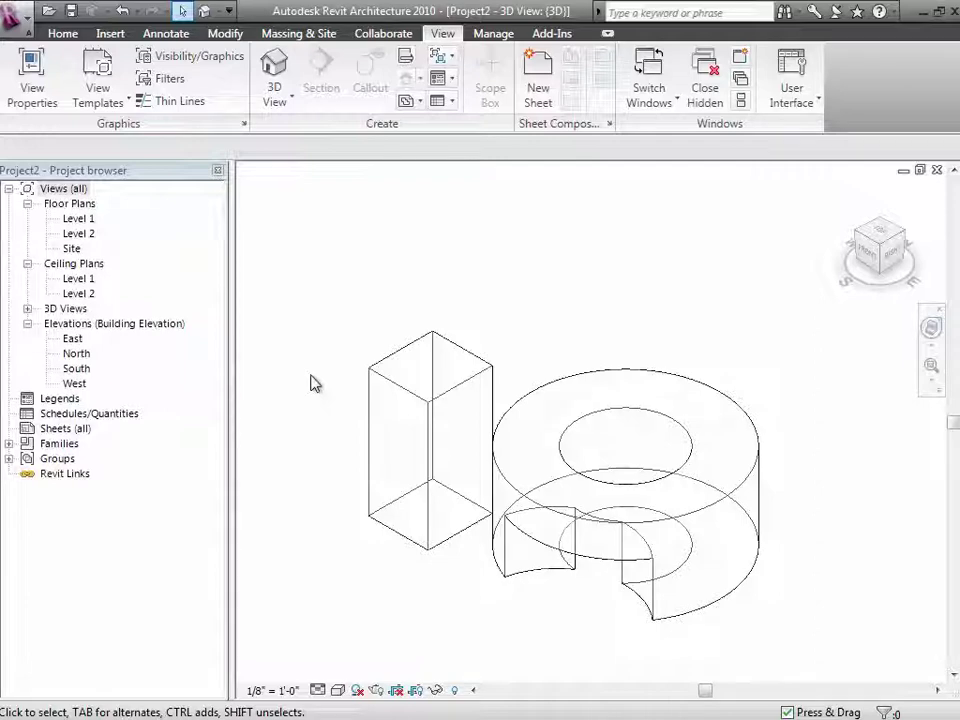
- In the South elevation, add seven levels by picking lines at a 10' offset, working upward from Level 2 to the ring's top edge
{"action": "key", "text": "ctrl+Left"}
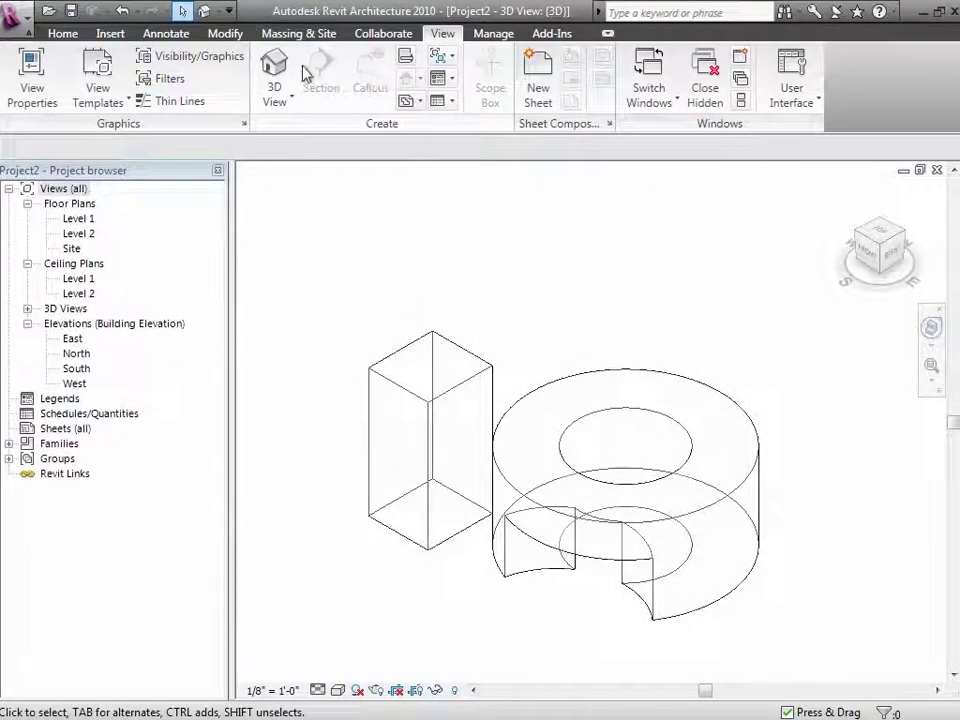
{"action": "left_click", "coordinate": [63, 33]}
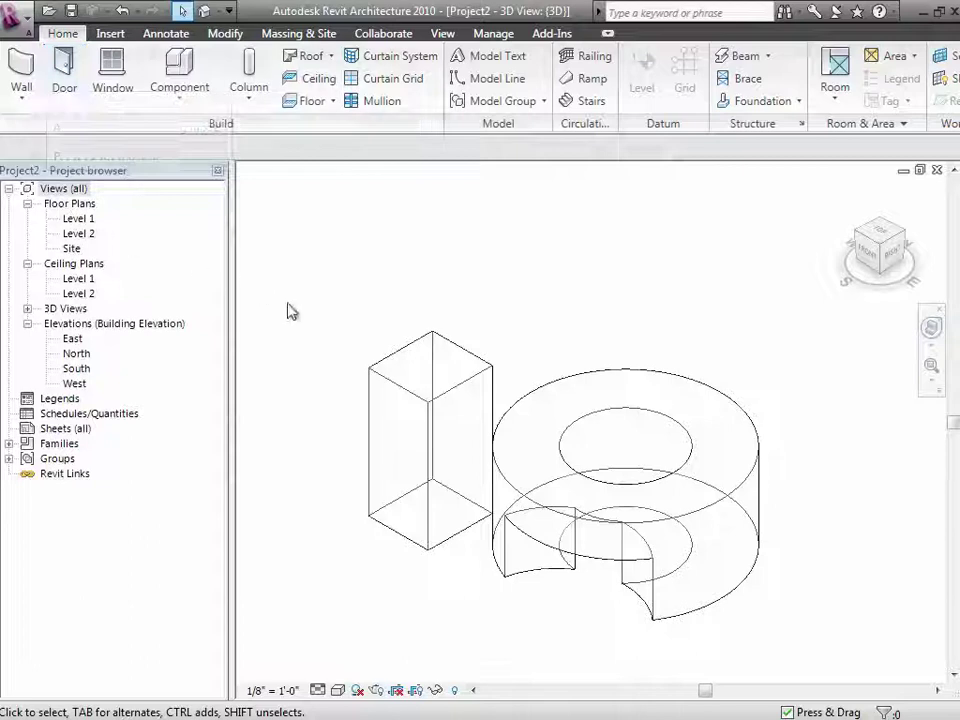
{"action": "double_click", "coordinate": [75, 369]}
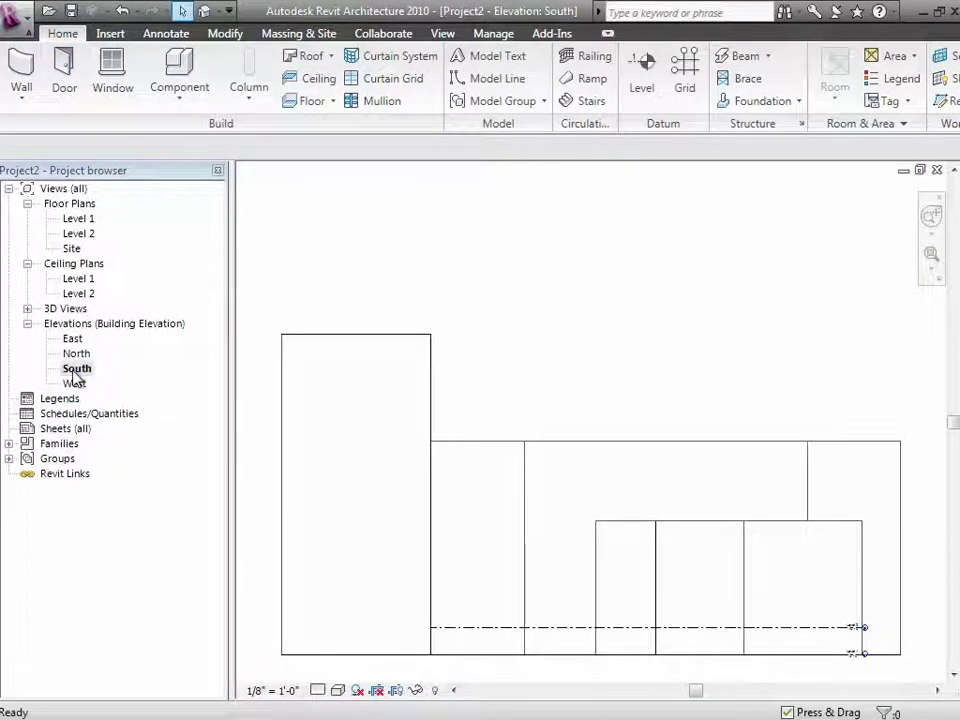
{"action": "left_click", "coordinate": [641, 88]}
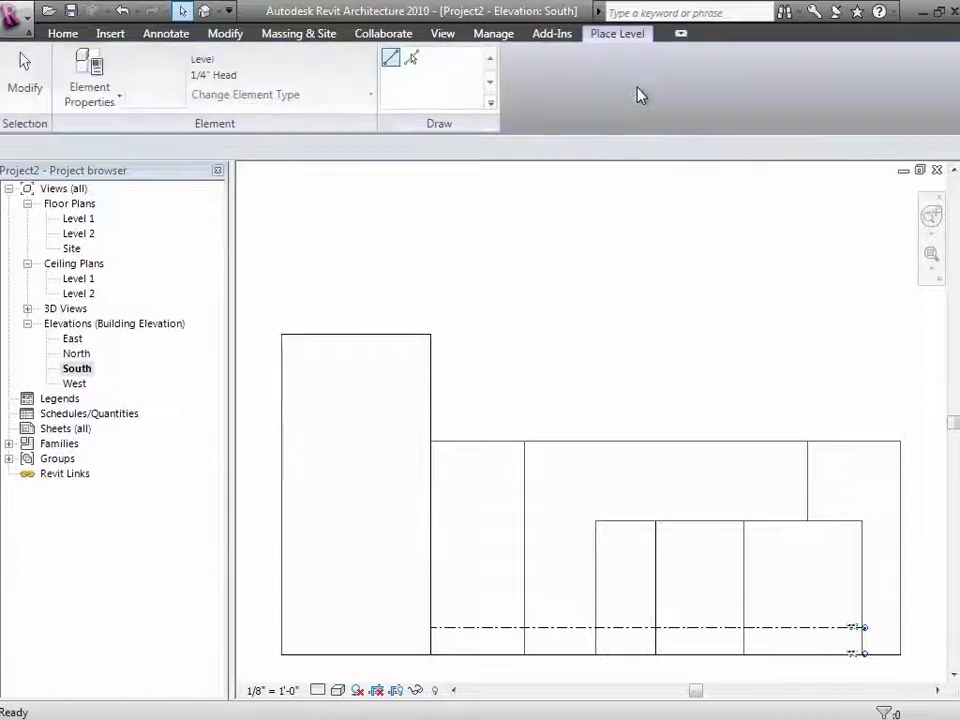
{"action": "left_click", "coordinate": [411, 62]}
{"action": "left_click_drag", "start_coordinate": [351, 148], "coordinate": [290, 148]}
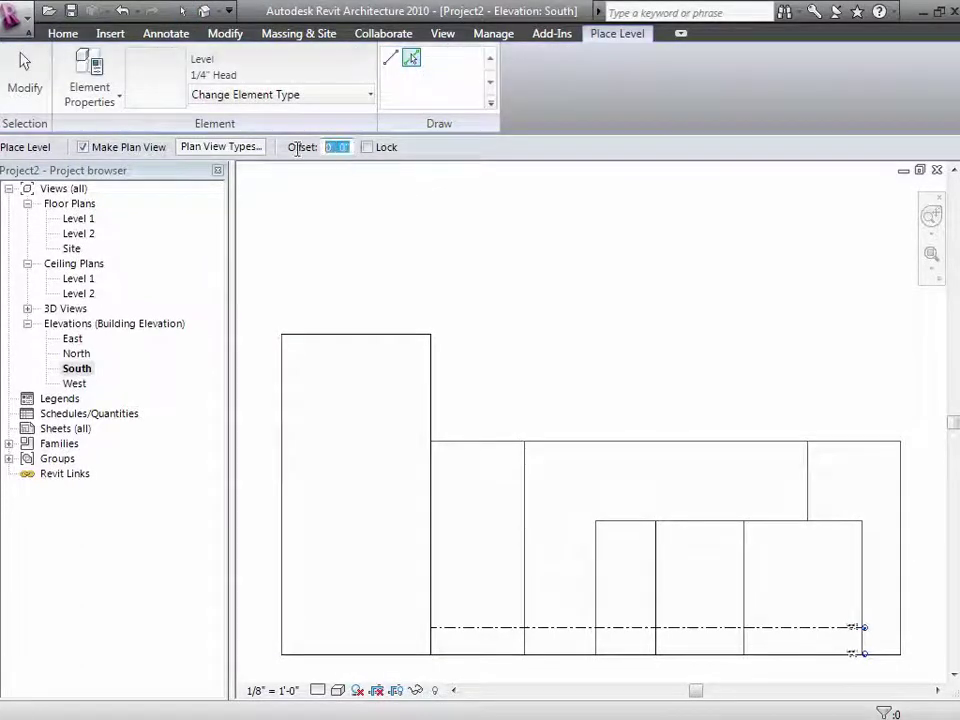
{"action": "type", "text": "10"}
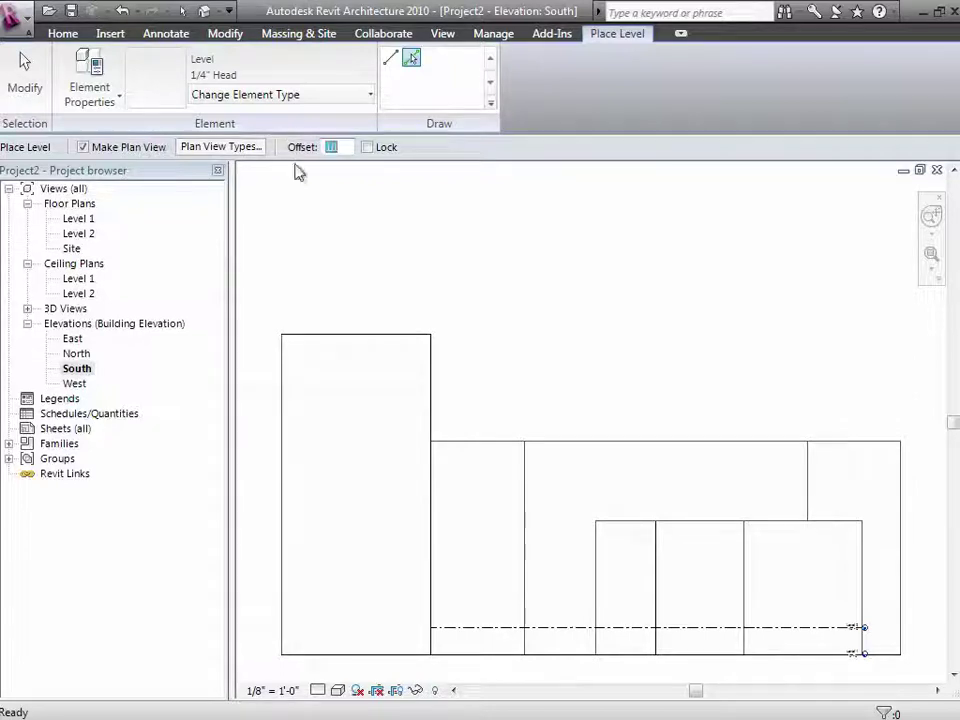
{"action": "key", "text": "Return"}
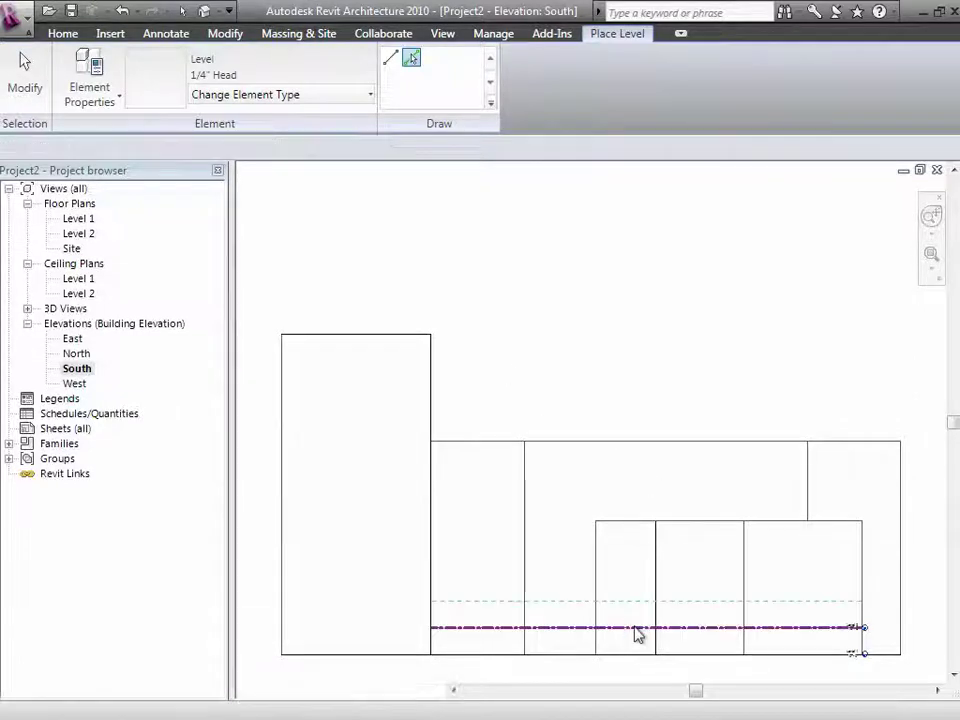
{"action": "left_click", "coordinate": [636, 630]}
{"action": "left_click", "coordinate": [622, 607]}
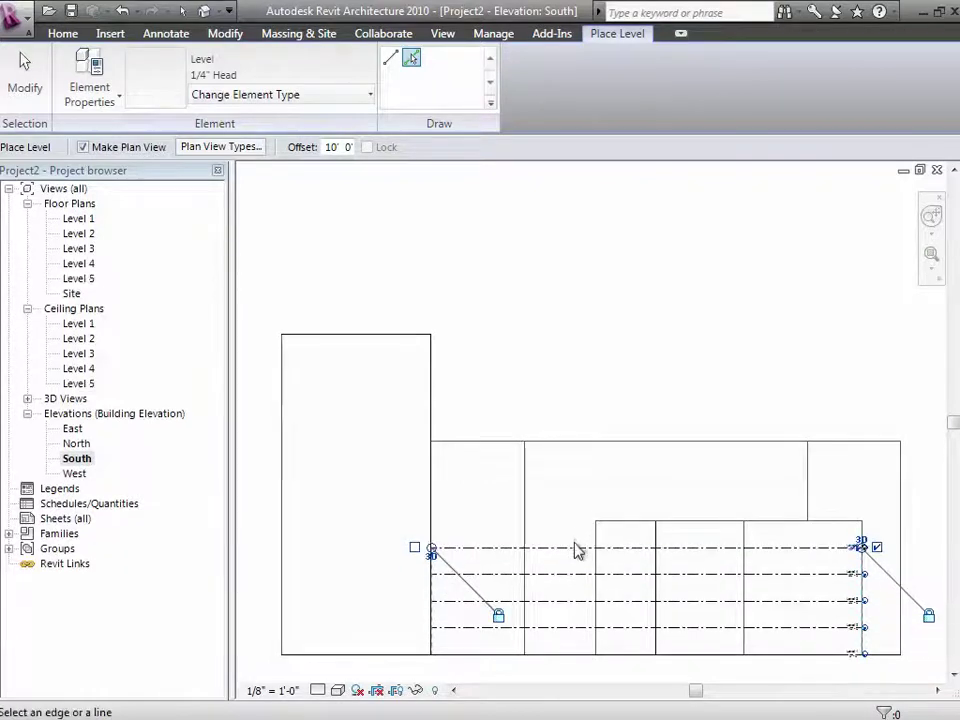
{"action": "left_click", "coordinate": [575, 550]}
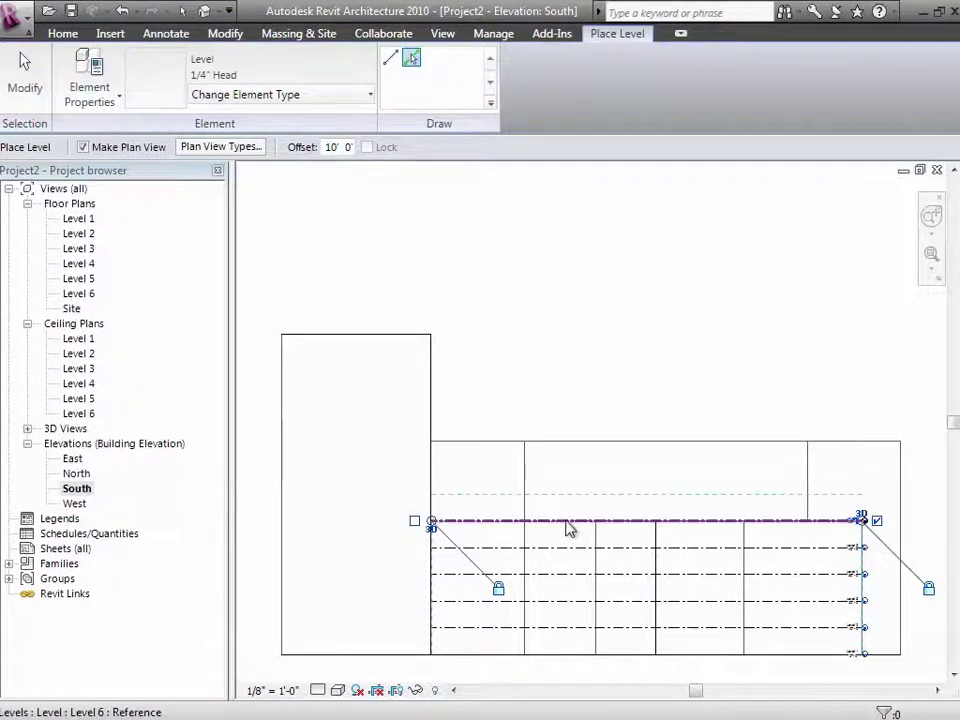
{"action": "left_click", "coordinate": [564, 521]}
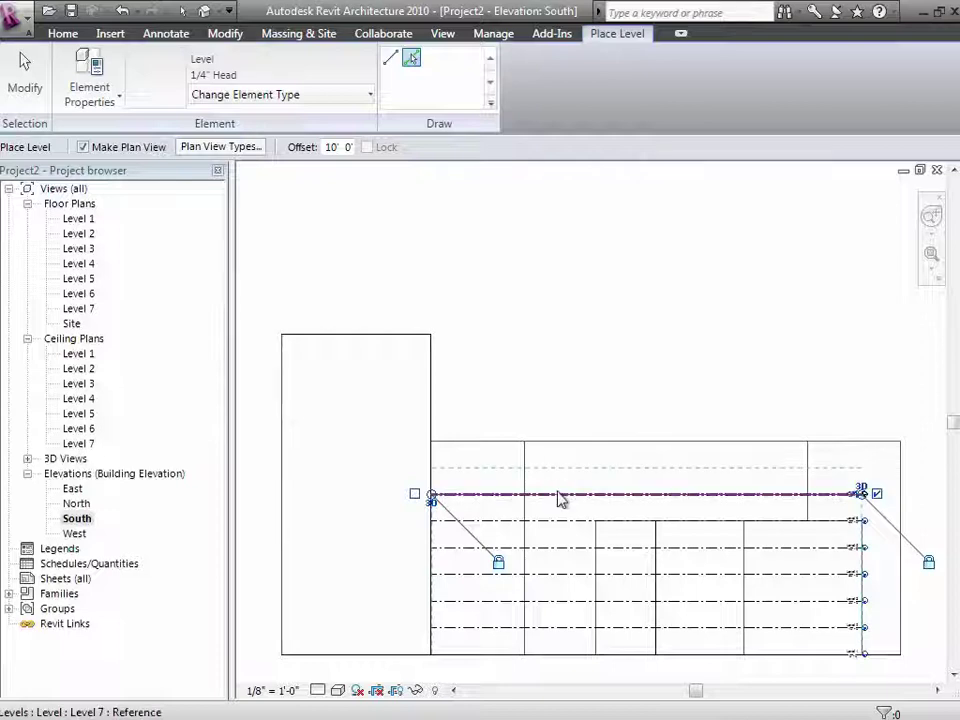
{"action": "left_click", "coordinate": [557, 495]}
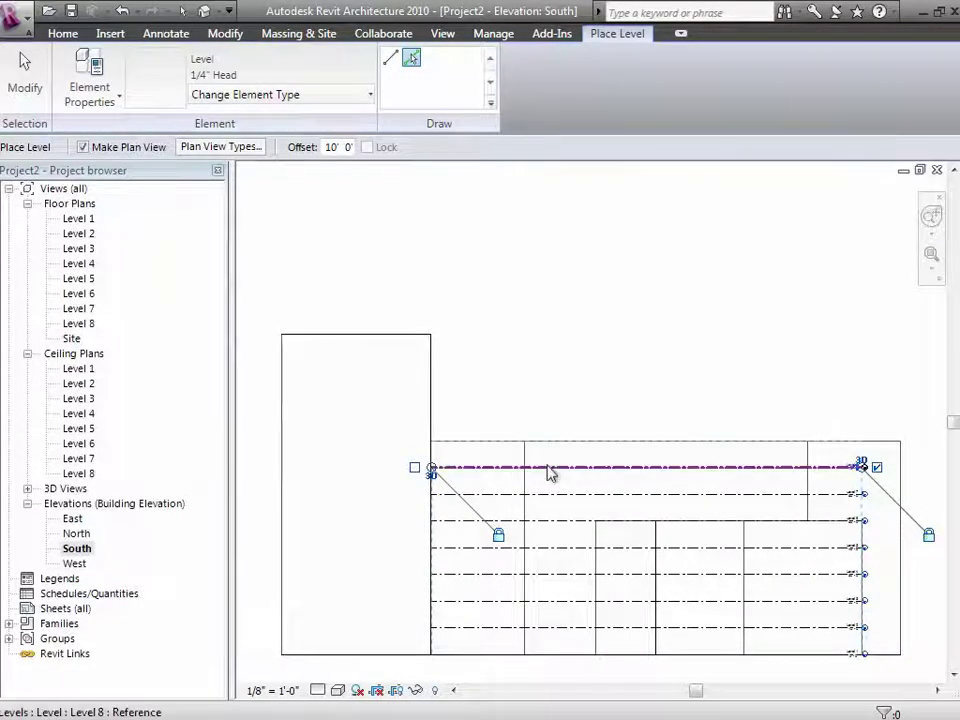
{"action": "left_click", "coordinate": [548, 465]}
- Add eight more levels at 10' offsets above the ring's top edge, continuing past the top of the box
{"action": "left_click", "coordinate": [544, 441]}
{"action": "left_click", "coordinate": [542, 413]}
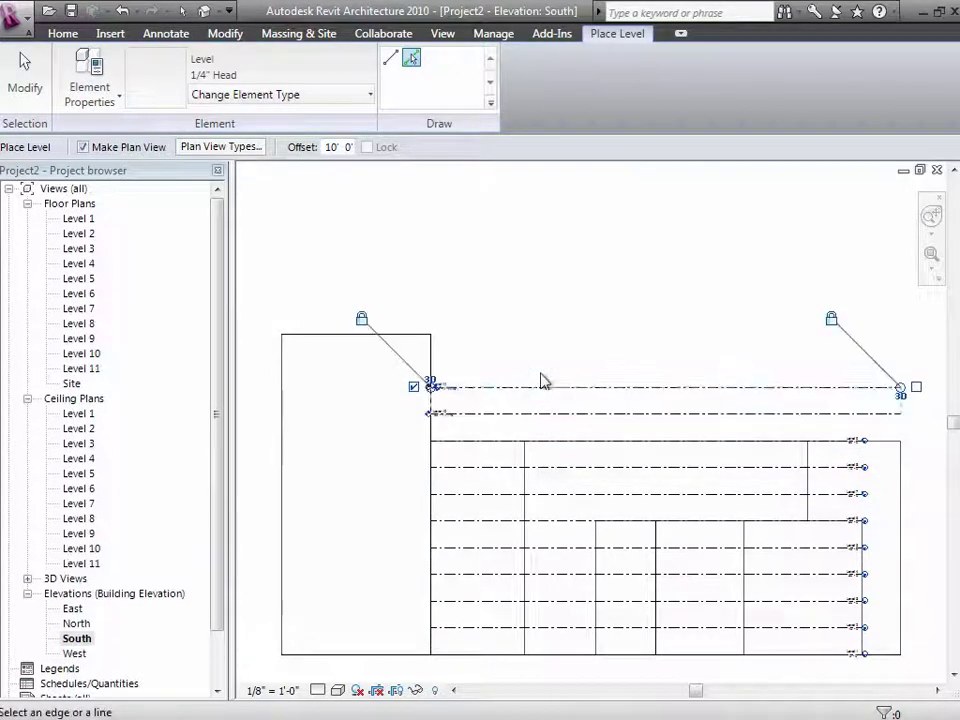
{"action": "left_click", "coordinate": [545, 388]}
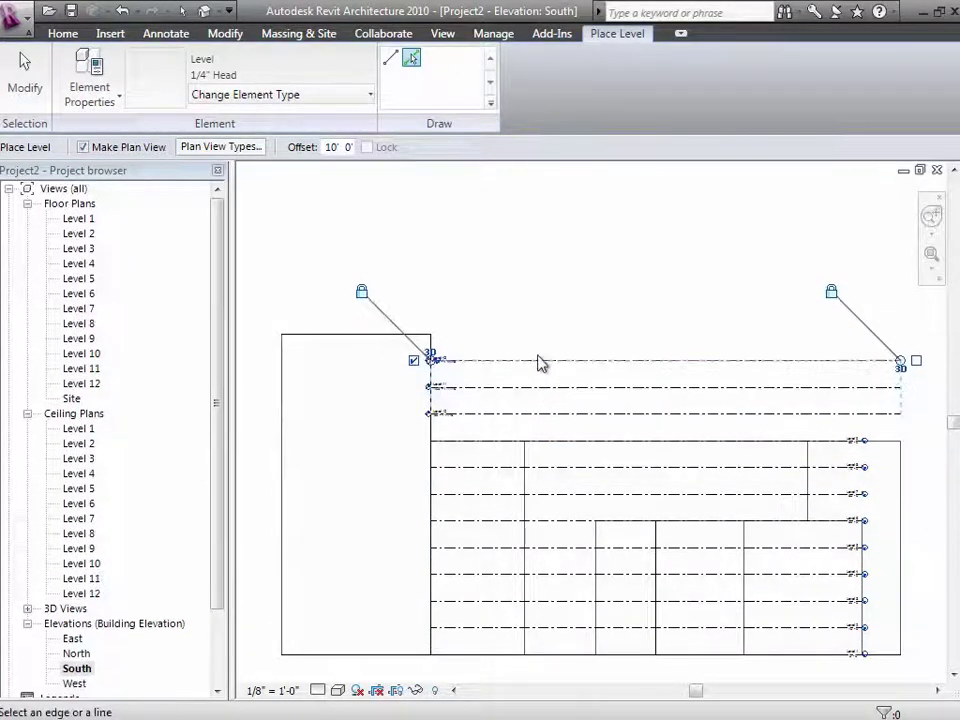
{"action": "left_click", "coordinate": [531, 362]}
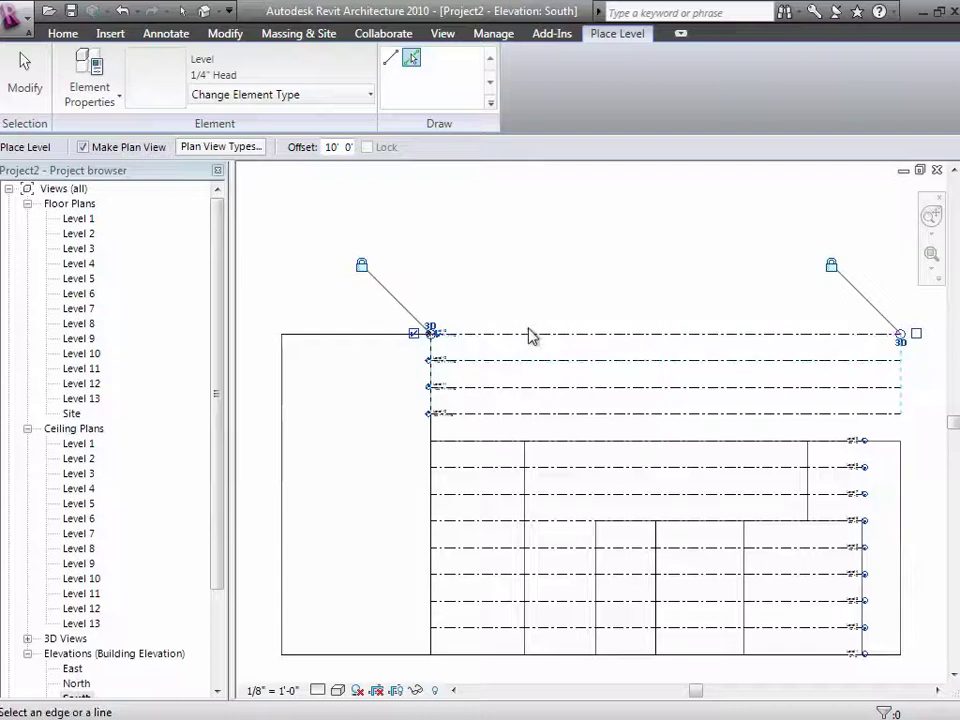
{"action": "left_click", "coordinate": [529, 335]}
{"action": "left_click", "coordinate": [531, 309]}
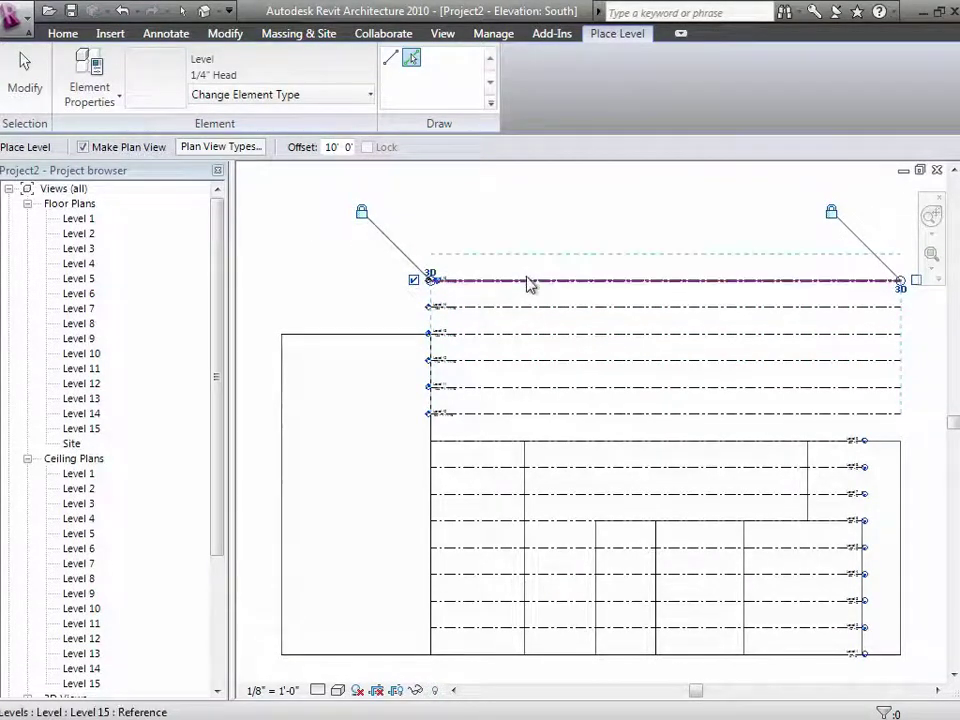
{"action": "left_click", "coordinate": [527, 280]}
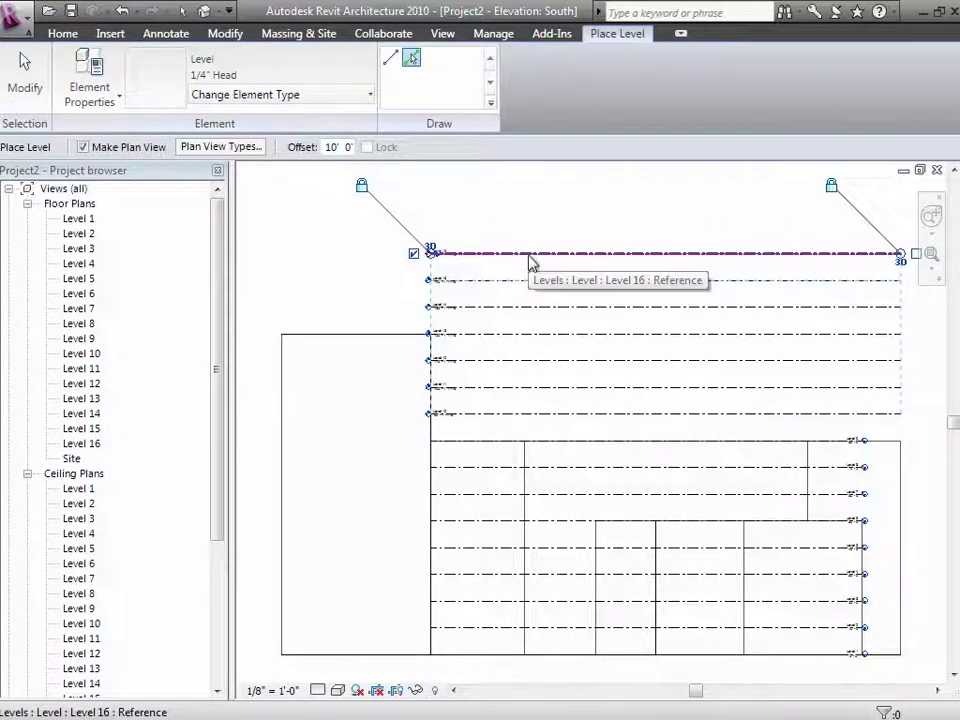
{"action": "left_click", "coordinate": [531, 258]}
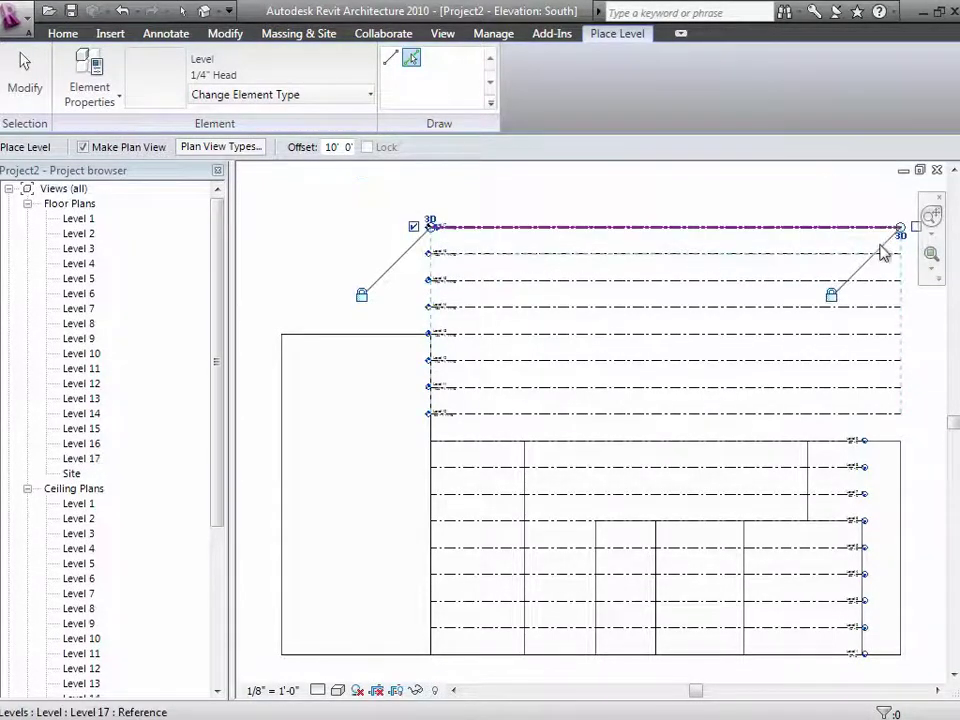
- Examine the names and elevations on the level heads of the uppermost levels
{"action": "left_click", "coordinate": [932, 253]}
{"action": "left_click_drag", "start_coordinate": [384, 212], "coordinate": [457, 306]}
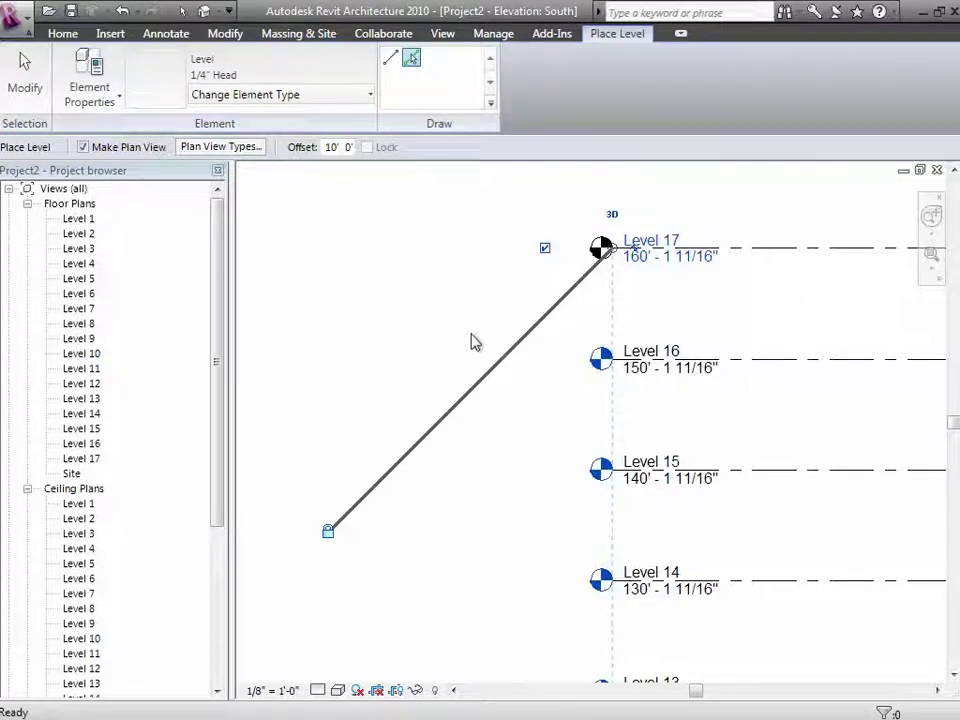
{"action": "key", "text": "z"}
{"action": "key", "text": "f"}
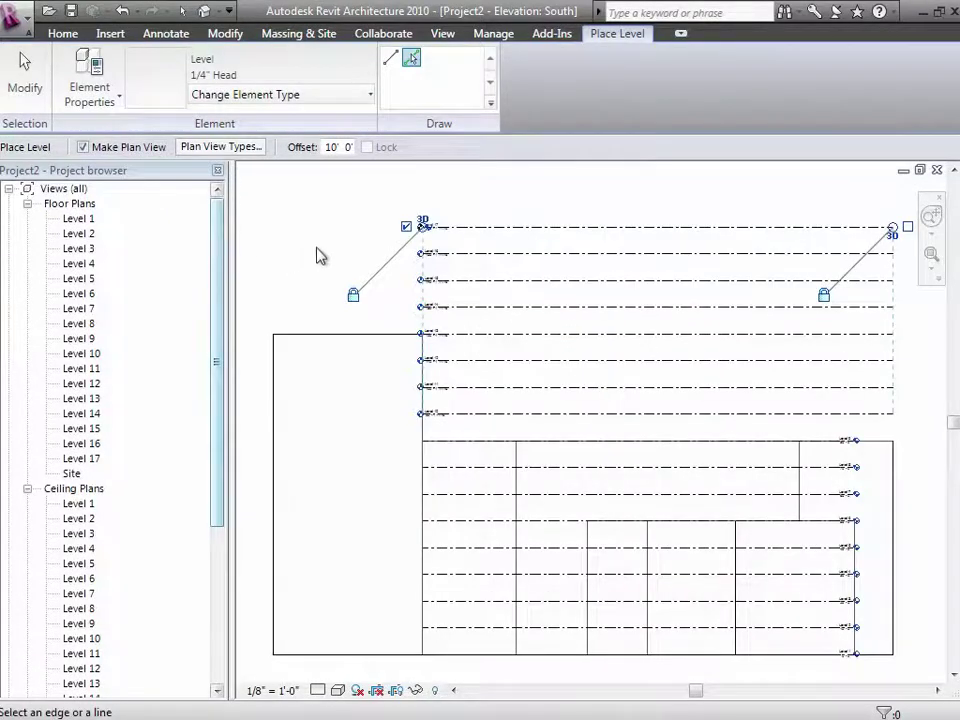
{"action": "left_click", "coordinate": [72, 34]}
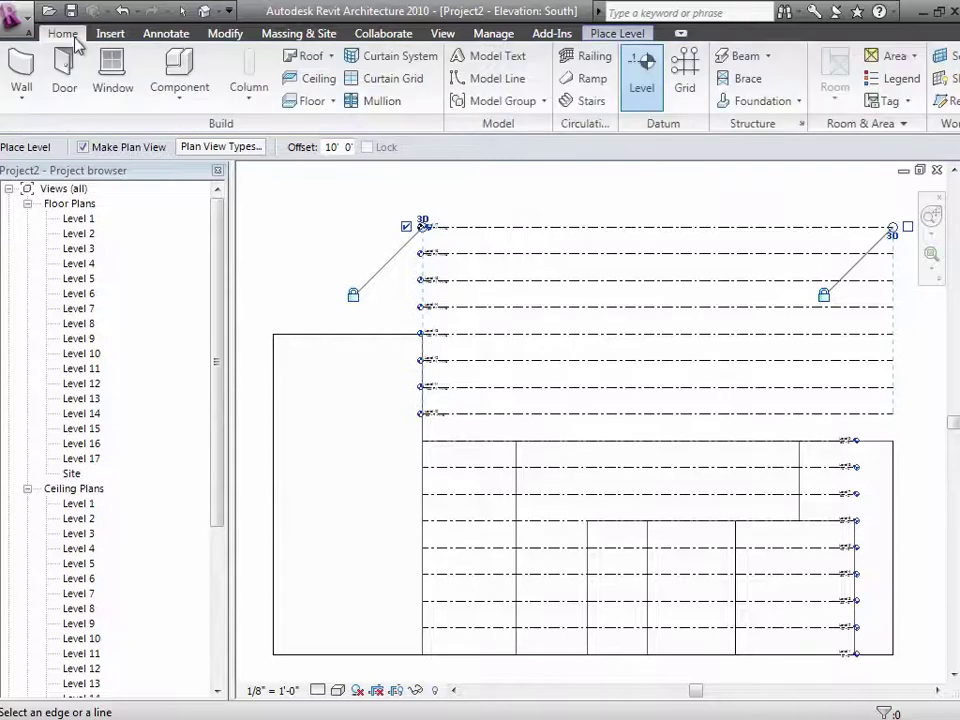
{"action": "double_click", "coordinate": [65, 222]}
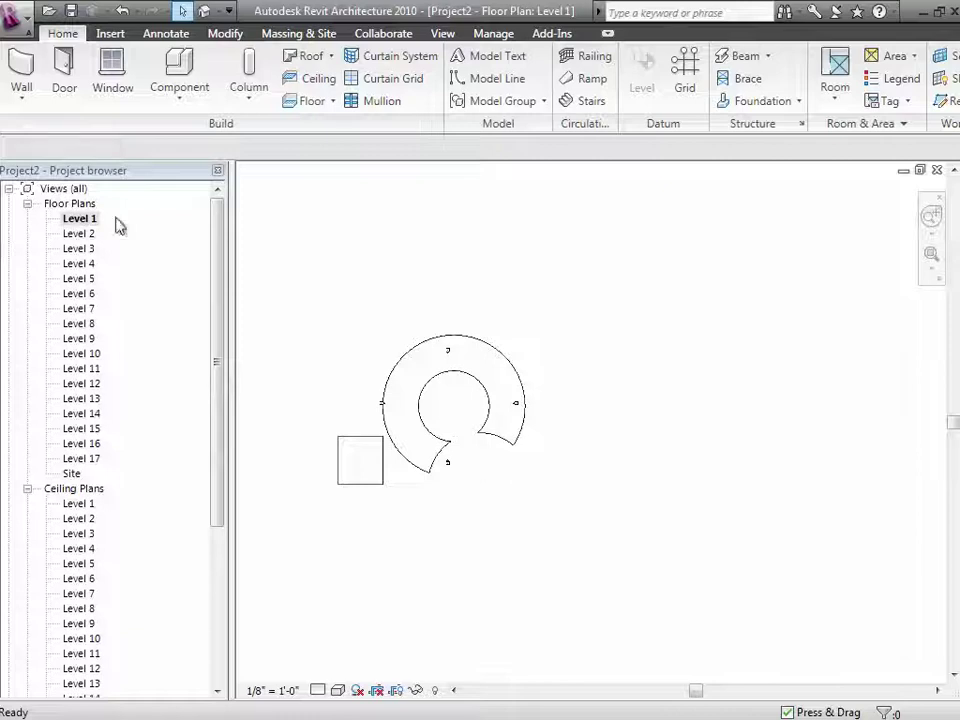
{"action": "left_click", "coordinate": [184, 100]}
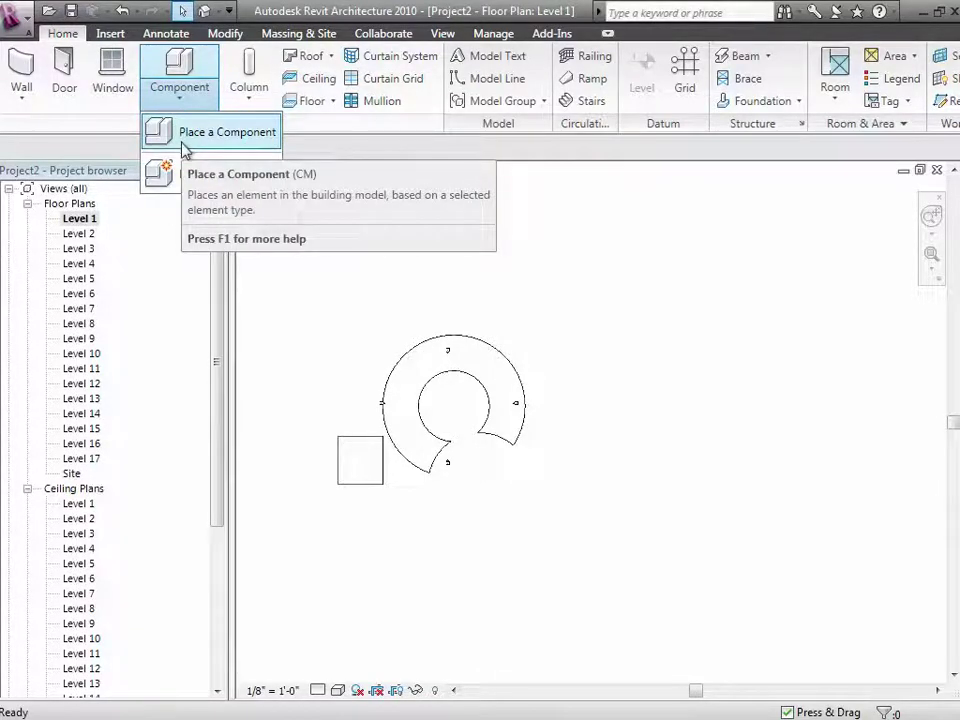
{"action": "left_click", "coordinate": [184, 132]}
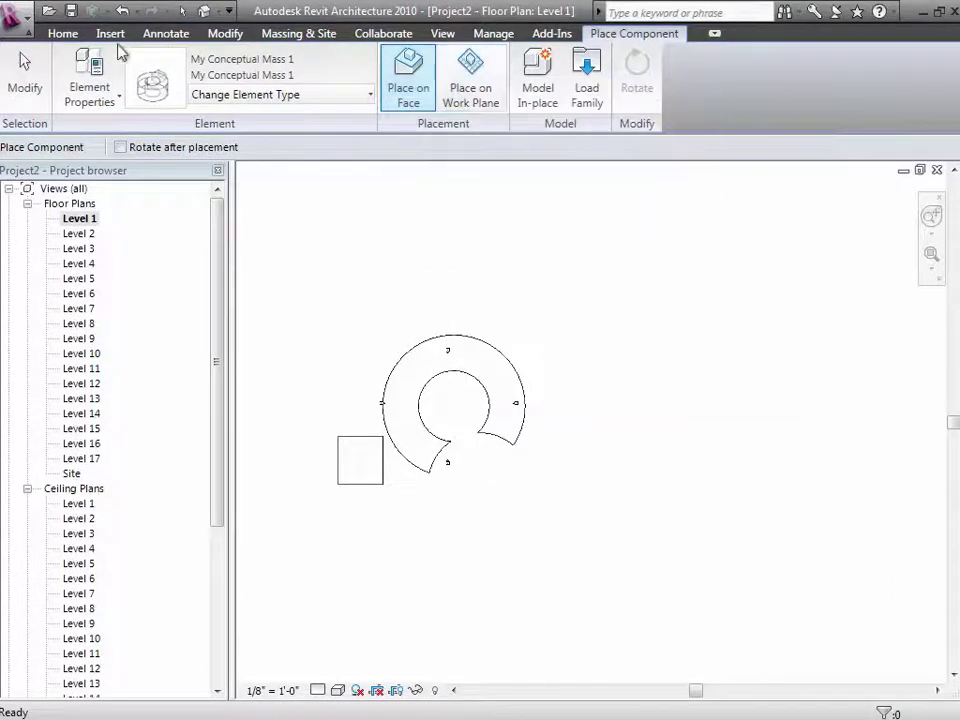
{"action": "left_click", "coordinate": [25, 70]}
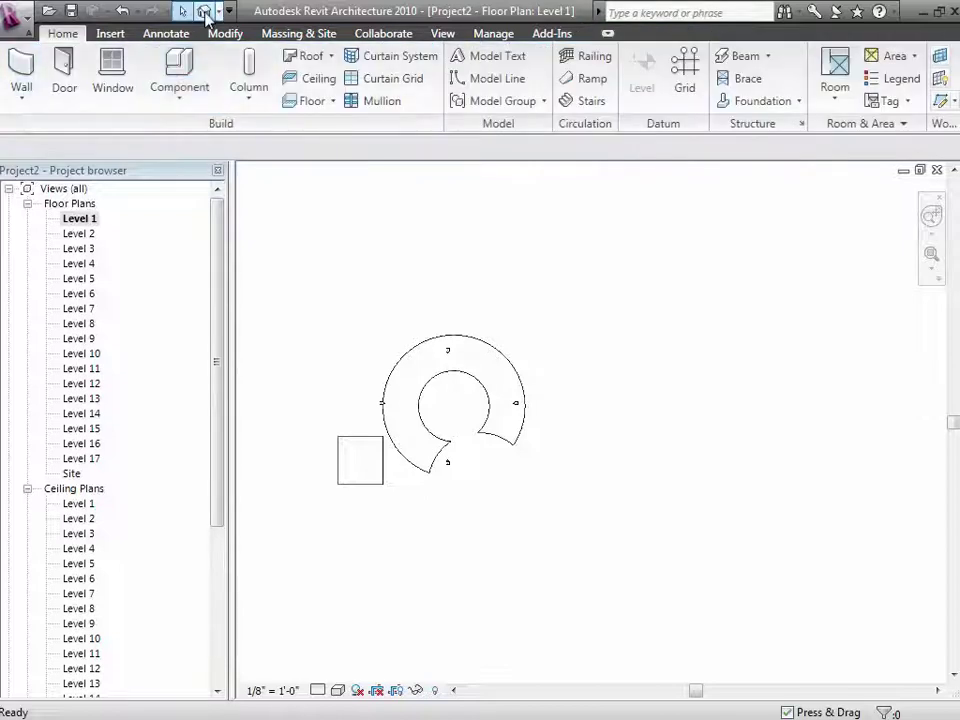
- In the default 3D view, create mass floors for My Conceptual Mass 1 at Level 1 through Level 15
{"action": "left_click", "coordinate": [204, 12]}
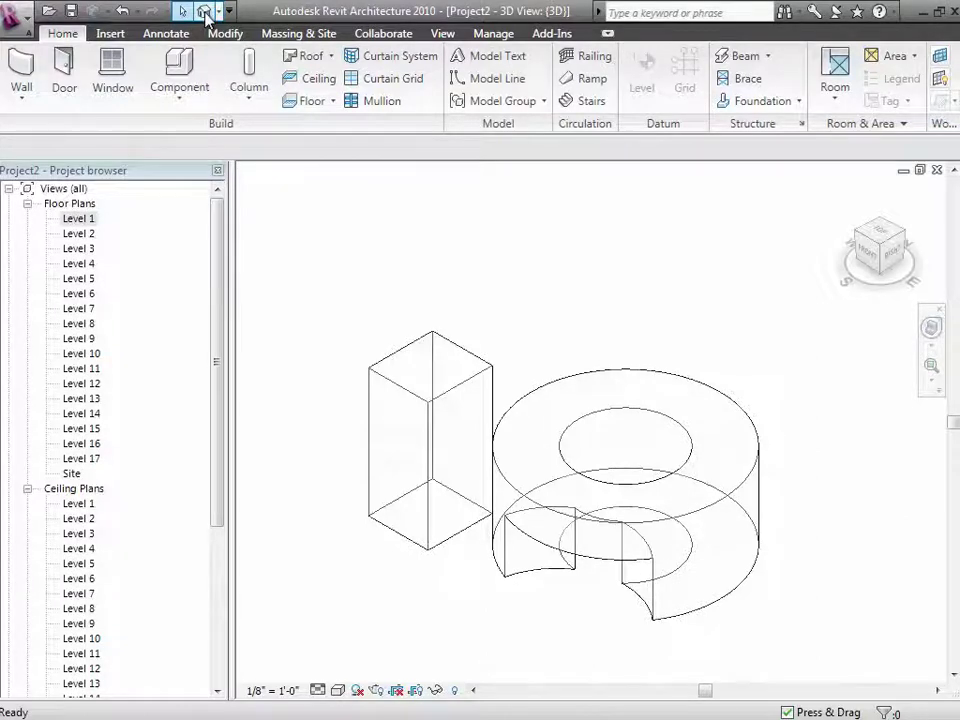
{"action": "left_click", "coordinate": [404, 352]}
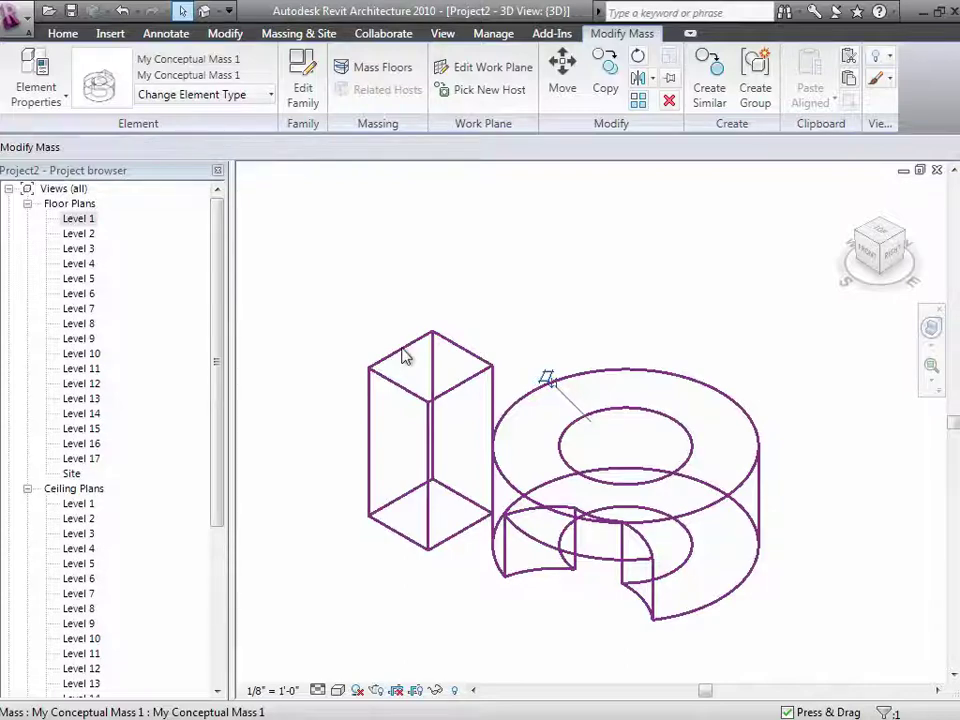
{"action": "left_click", "coordinate": [525, 310]}
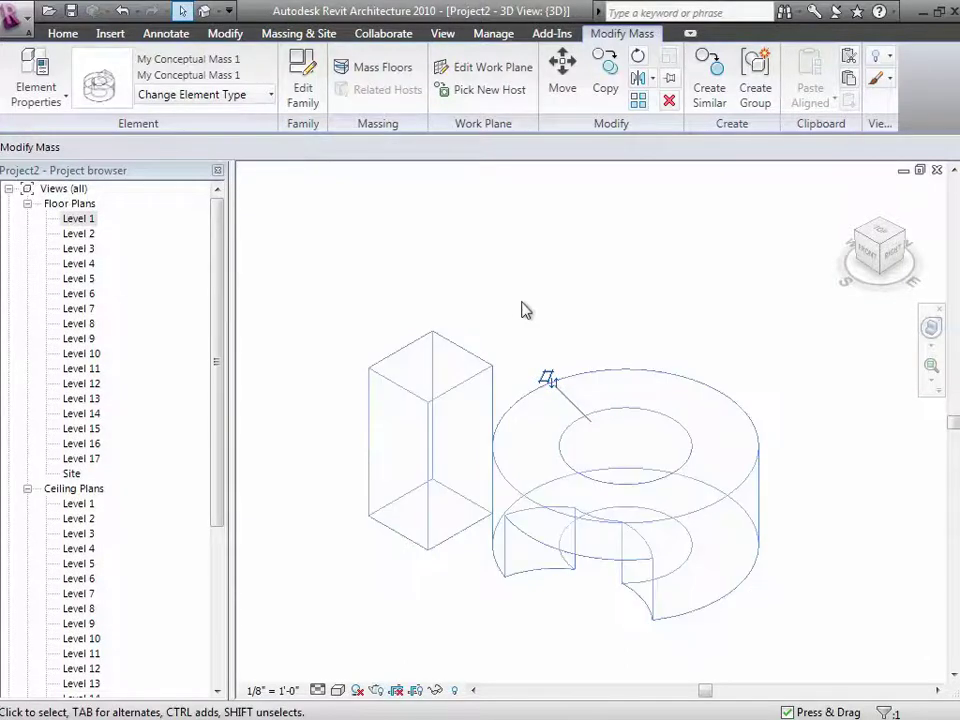
{"action": "left_click", "coordinate": [386, 70]}
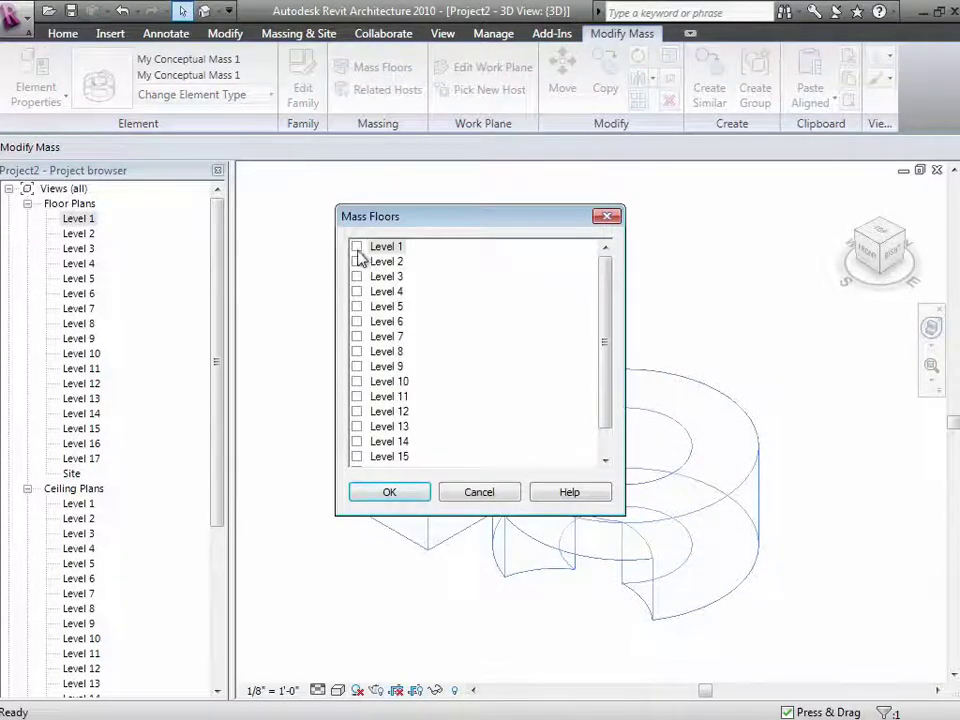
{"action": "left_click", "coordinate": [357, 247]}
{"action": "left_click", "coordinate": [358, 262]}
{"action": "left_click", "coordinate": [358, 277]}
{"action": "left_click", "coordinate": [358, 292]}
{"action": "left_click", "coordinate": [358, 307]}
{"action": "left_click", "coordinate": [358, 322]}
{"action": "left_click", "coordinate": [358, 337]}
{"action": "left_click", "coordinate": [358, 352]}
{"action": "left_click", "coordinate": [385, 456], "text": "shift"}
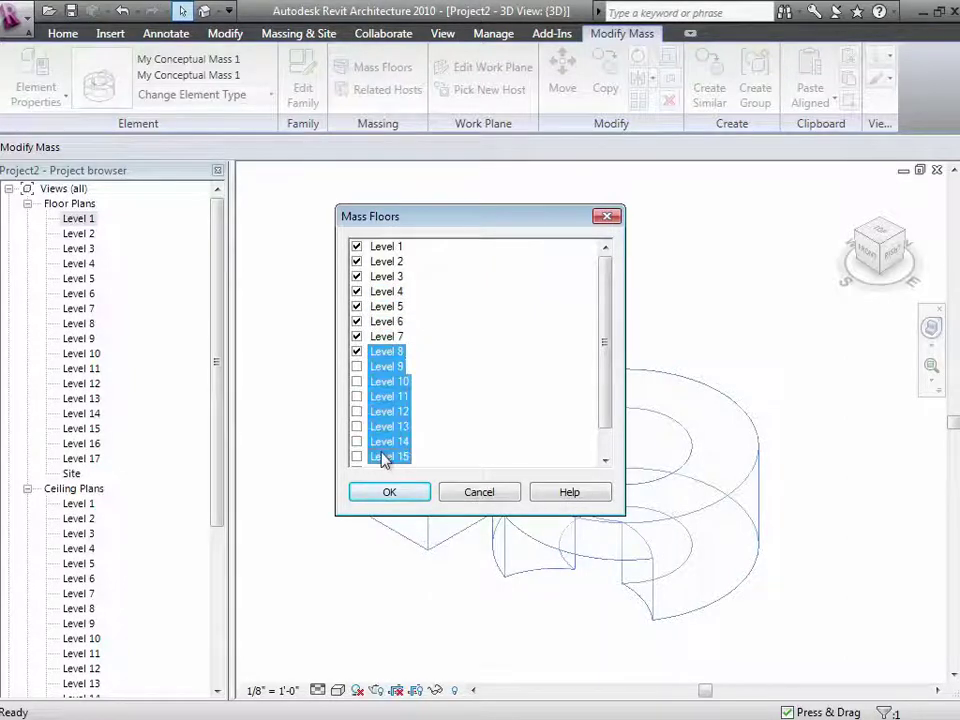
{"action": "left_click", "coordinate": [357, 368], "text": "shift"}
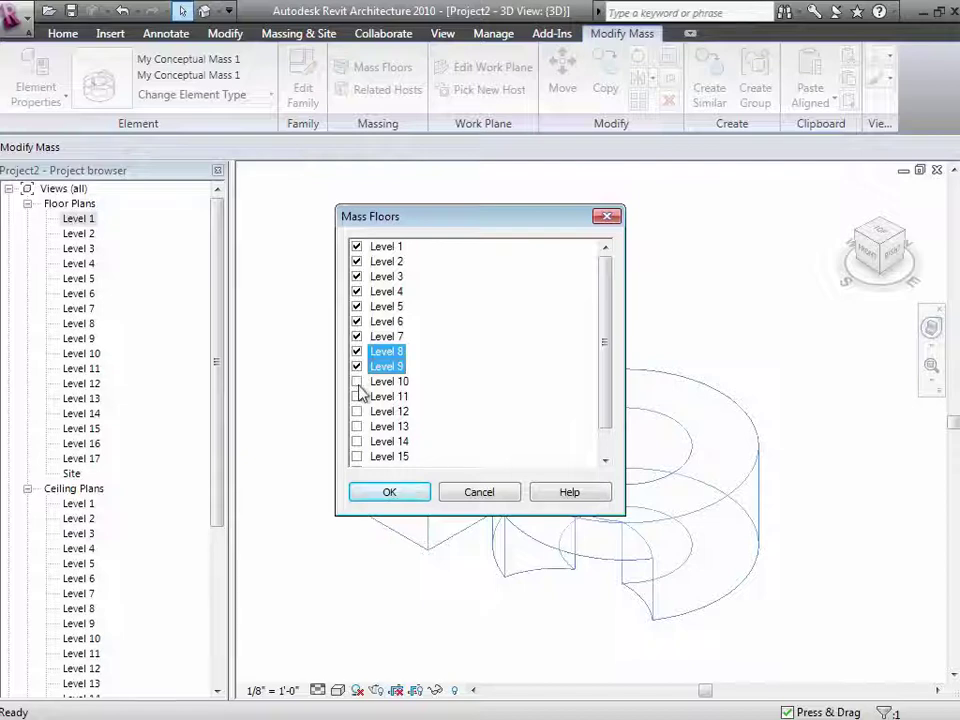
{"action": "left_click", "coordinate": [357, 382]}
{"action": "left_click", "coordinate": [357, 397]}
{"action": "left_click", "coordinate": [357, 412]}
{"action": "left_click", "coordinate": [357, 427]}
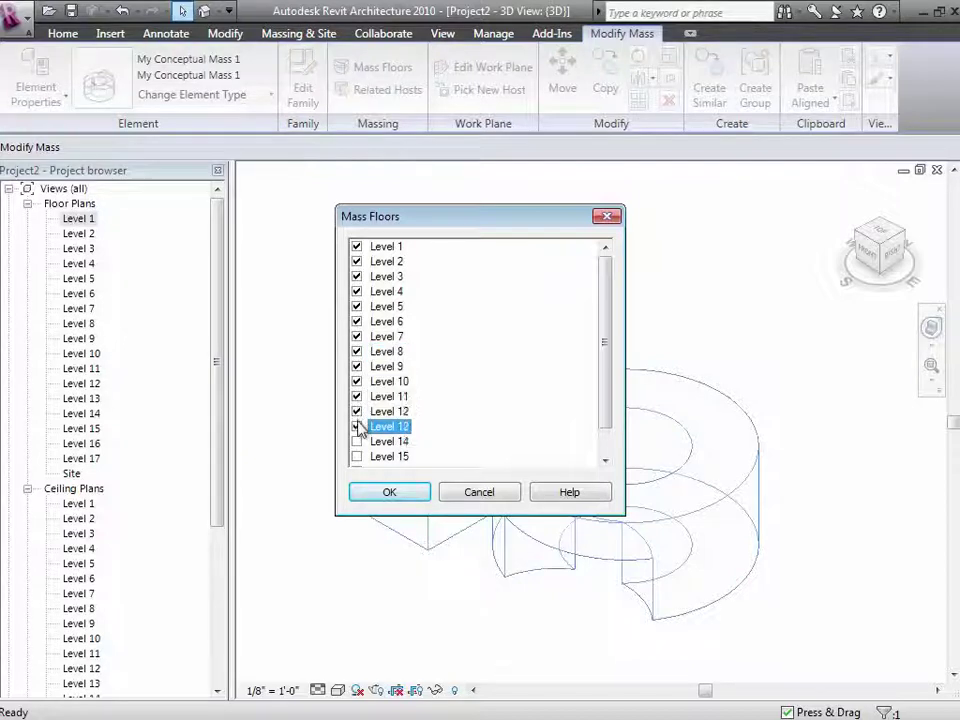
{"action": "left_click", "coordinate": [357, 442]}
{"action": "left_click", "coordinate": [357, 457]}
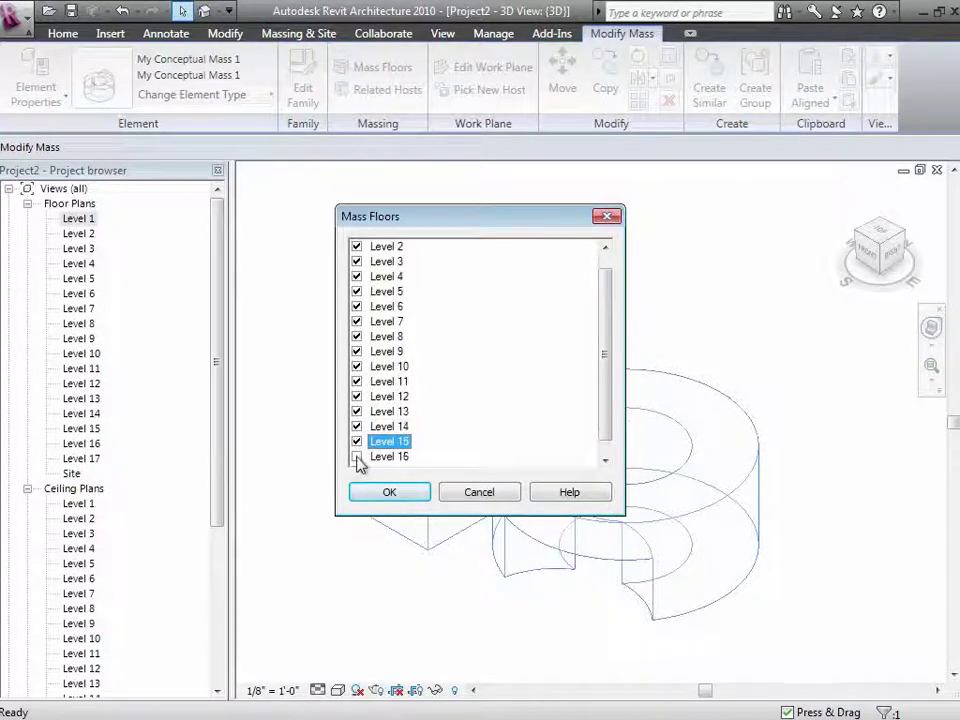
{"action": "left_click", "coordinate": [390, 496]}
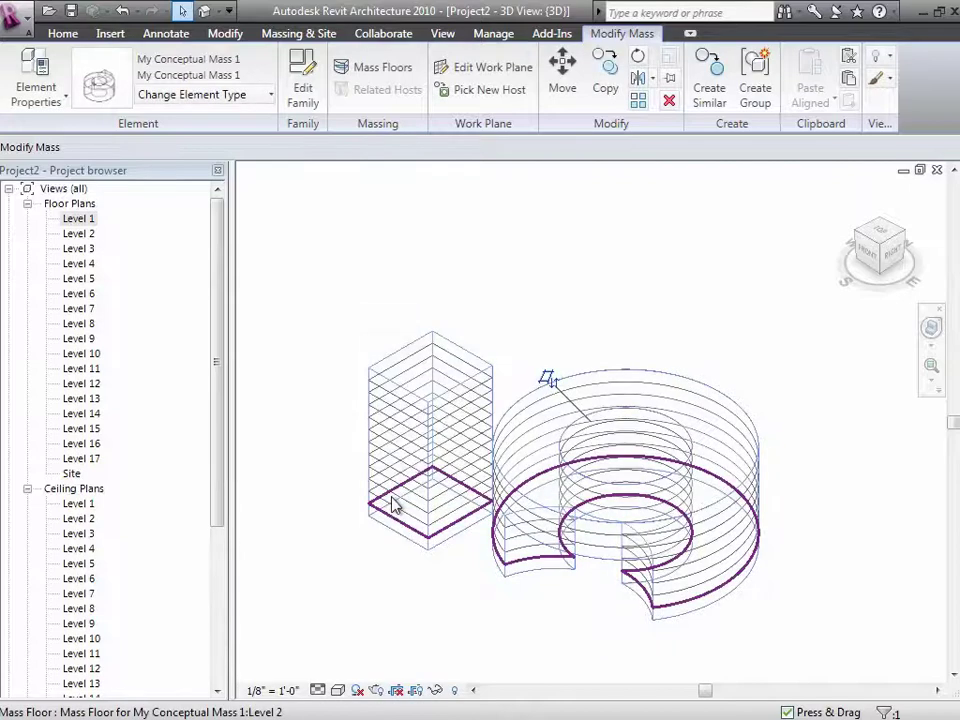
- Deselect the mass and set the 3D view's visual style to Shading with Edges
{"action": "left_click", "coordinate": [455, 307]}
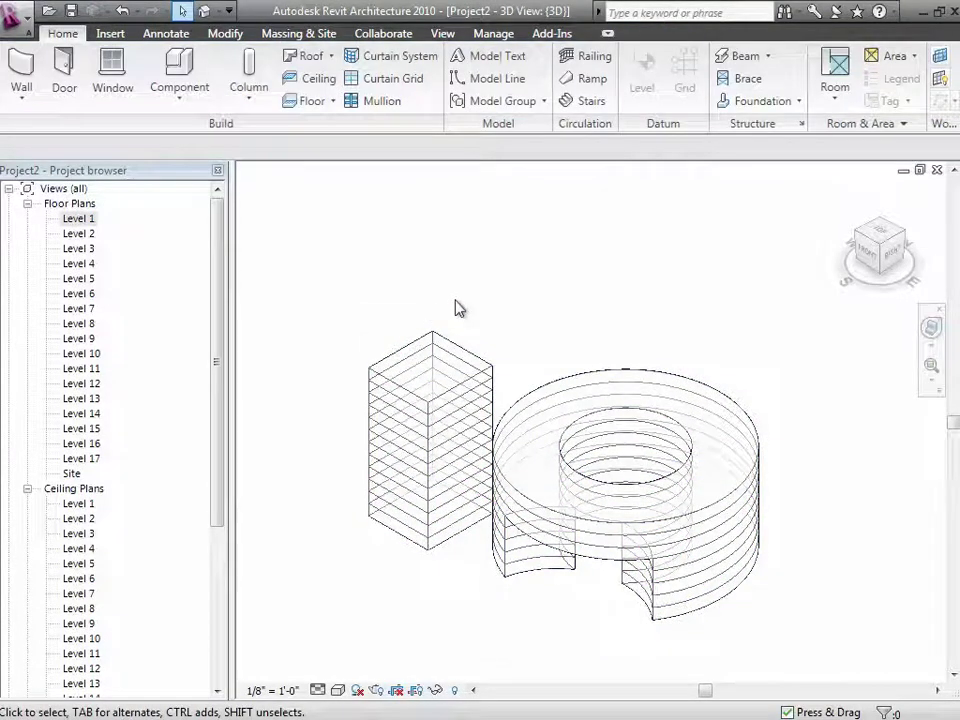
{"action": "left_click", "coordinate": [338, 690]}
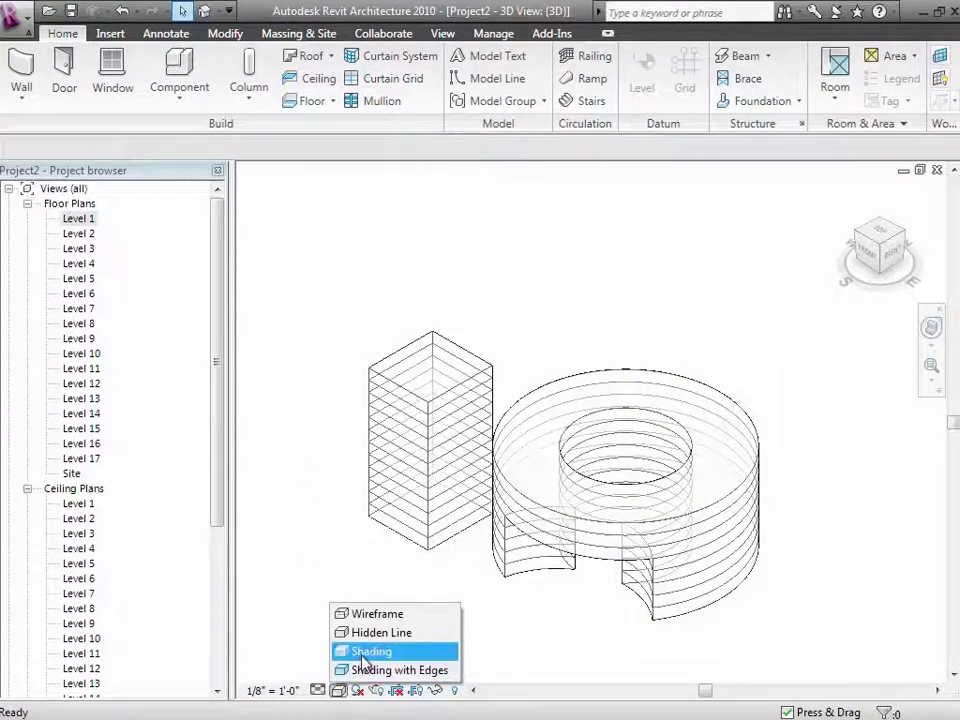
{"action": "left_click", "coordinate": [367, 671]}
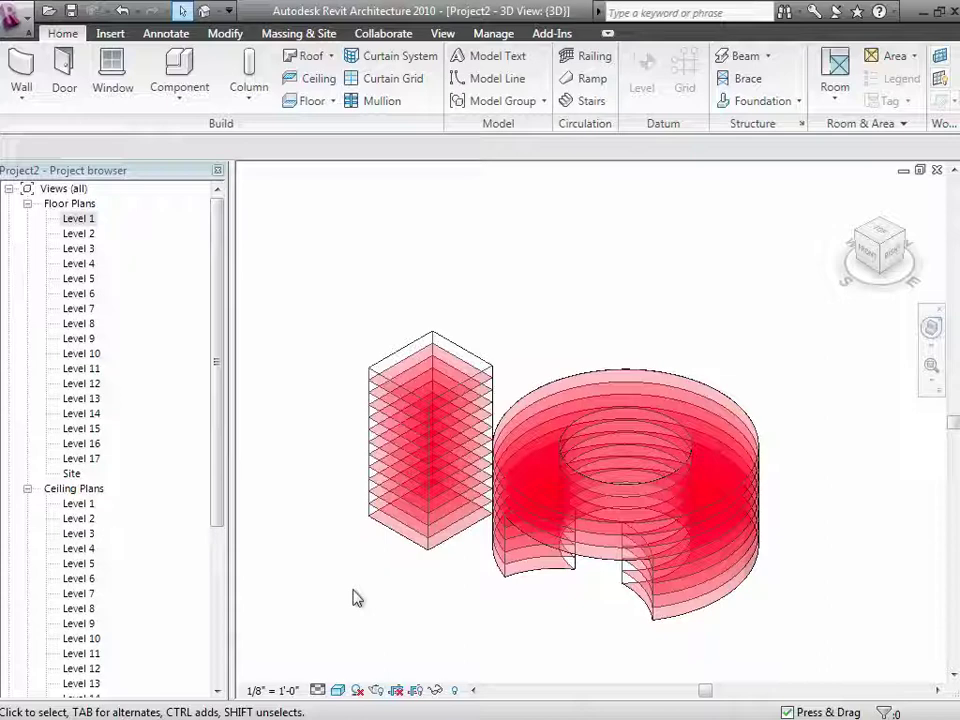
- Examine the instance properties of the box's uppermost mass floor, including its perimeter, area, volume and usage
{"action": "left_click", "coordinate": [420, 365]}
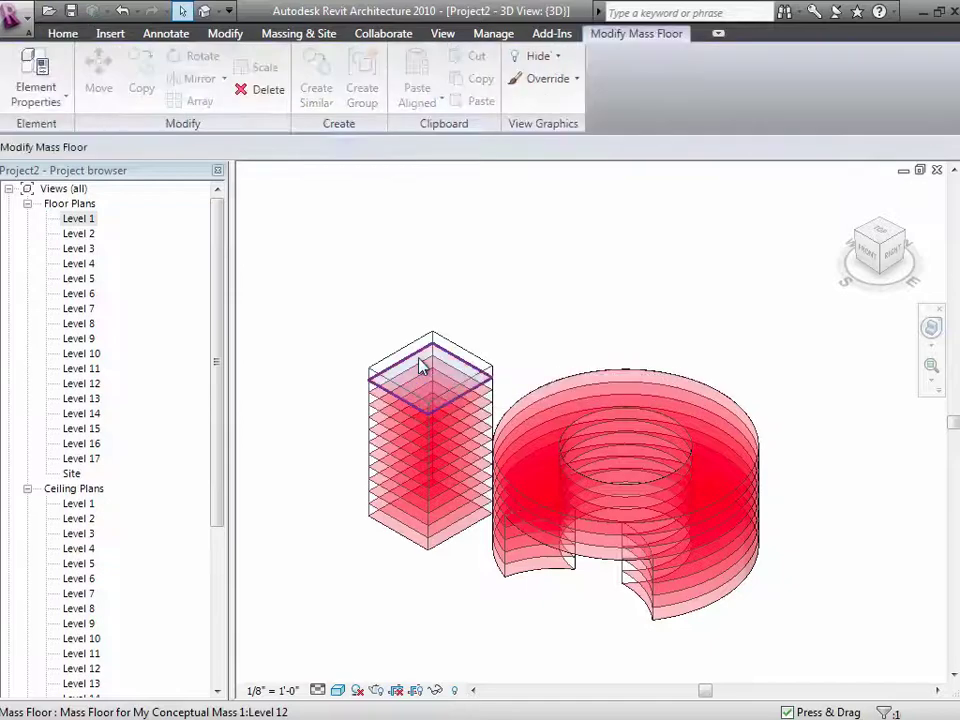
{"action": "left_click", "coordinate": [63, 100]}
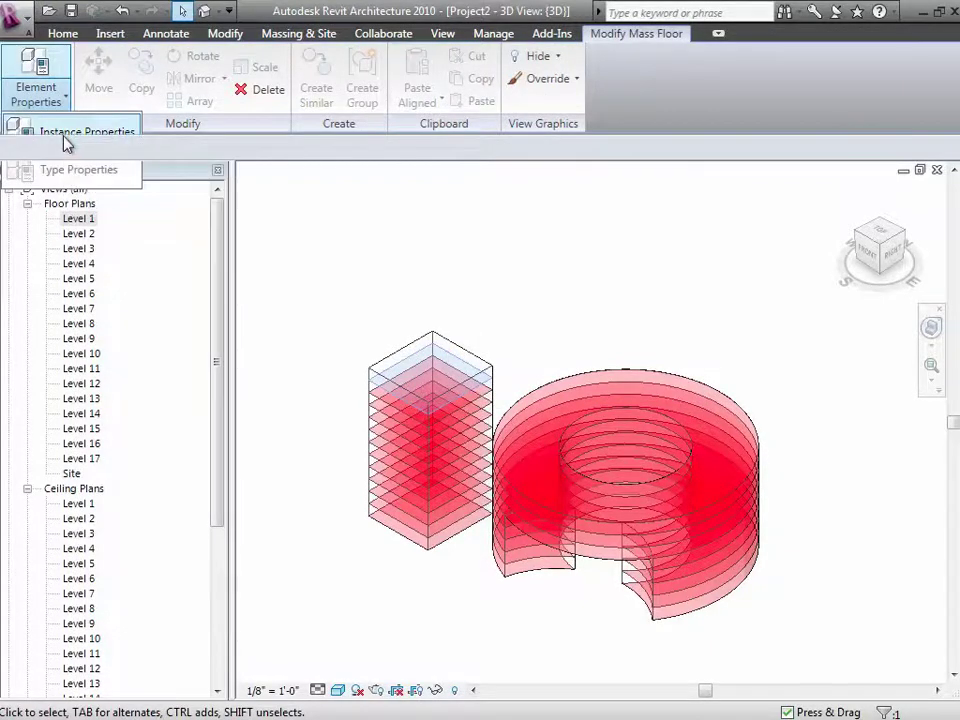
{"action": "left_click", "coordinate": [64, 139]}
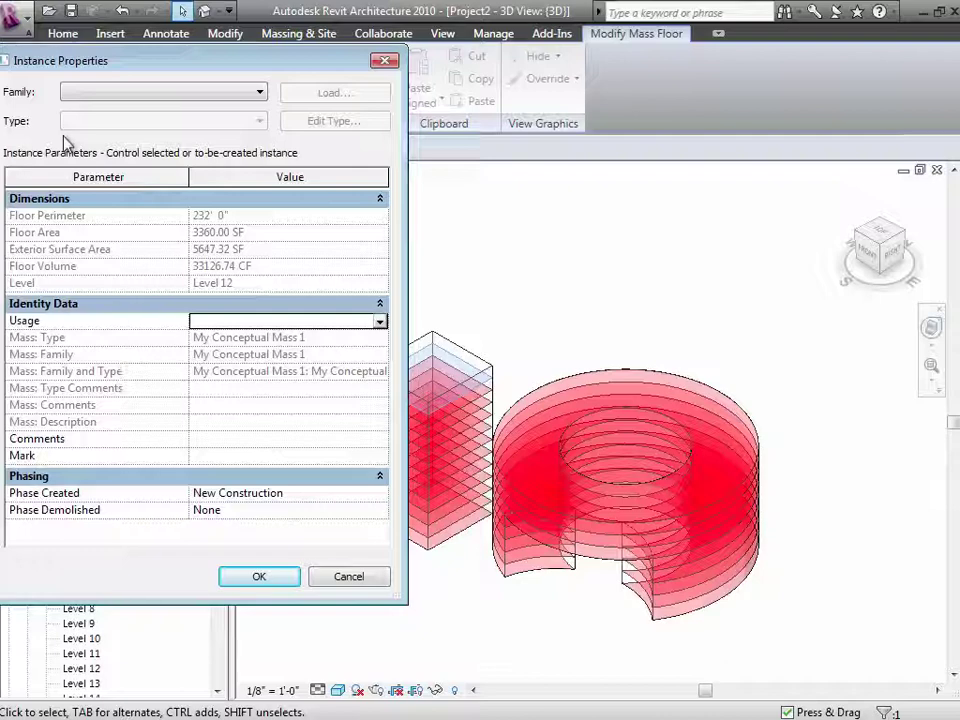
{"action": "left_click", "coordinate": [343, 580]}
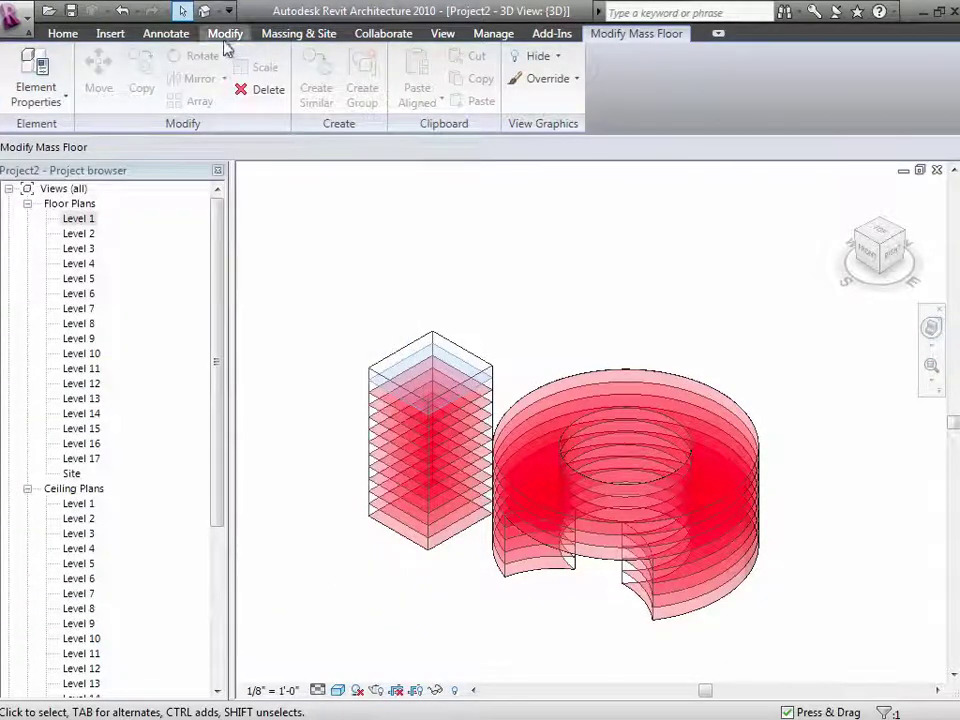
- Create a new building component schedule for the Mass Floor category, named Mass Floor Schedule, with the New Construction phase
{"action": "left_click", "coordinate": [58, 36]}
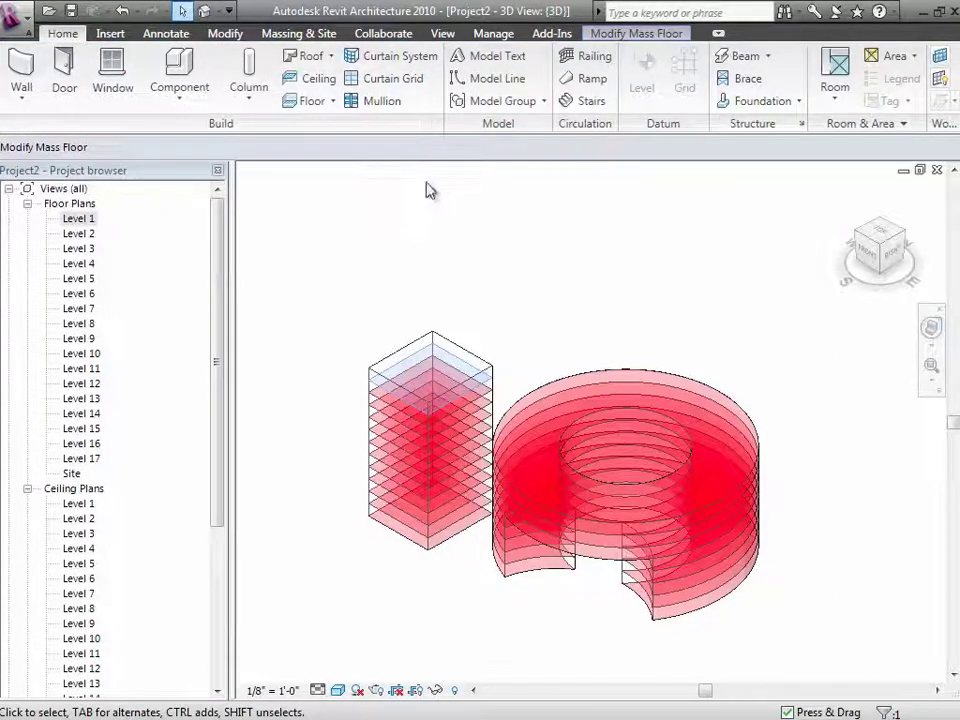
{"action": "left_click", "coordinate": [442, 35]}
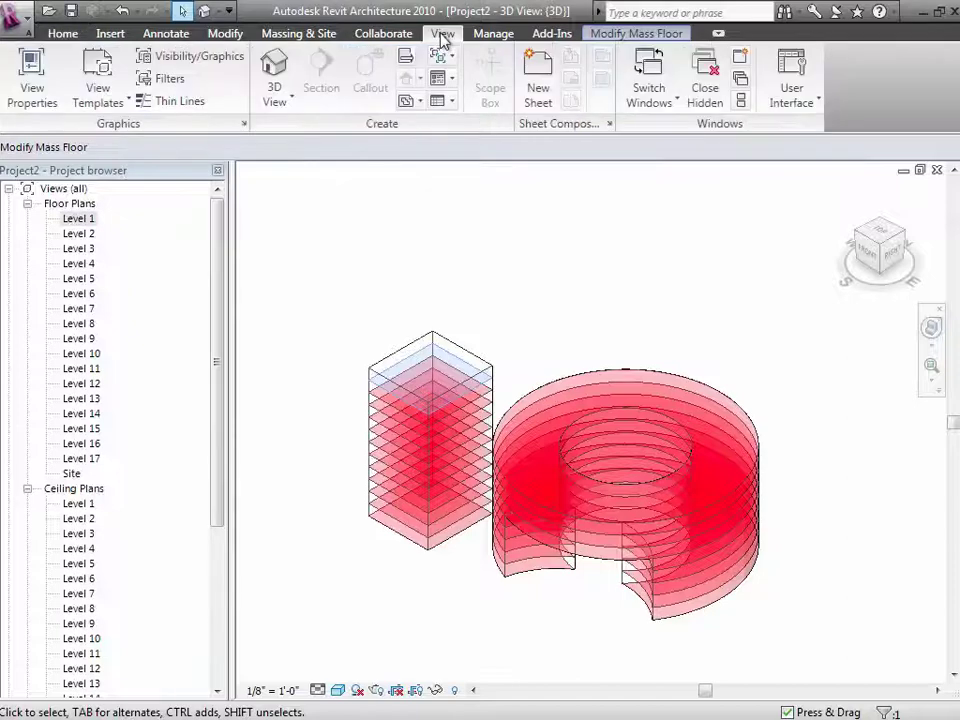
{"action": "left_click", "coordinate": [454, 104]}
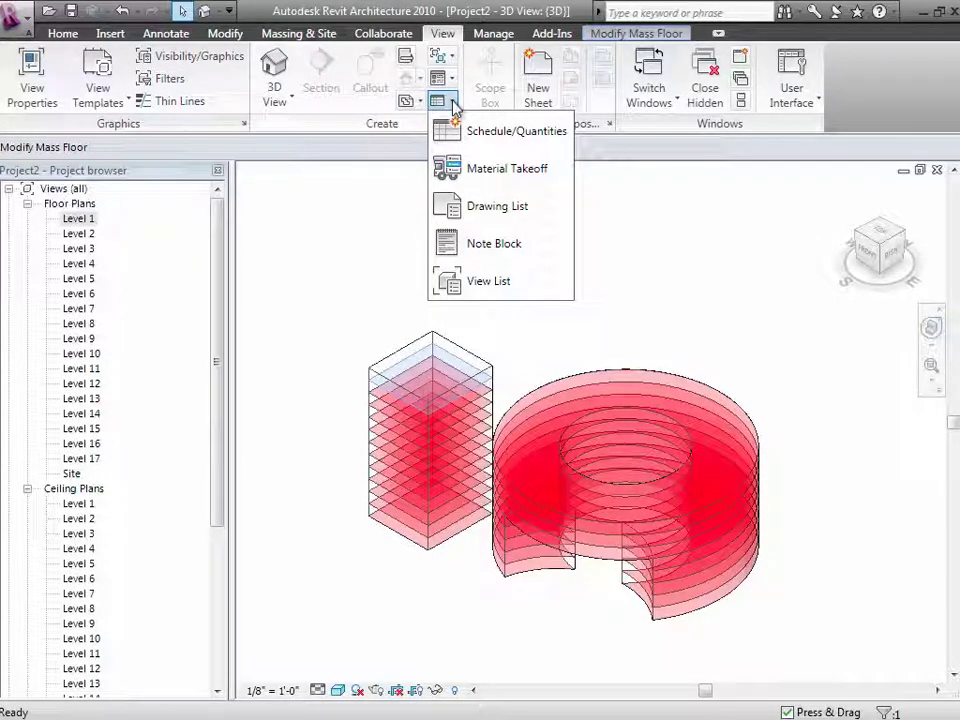
{"action": "left_click", "coordinate": [490, 138]}
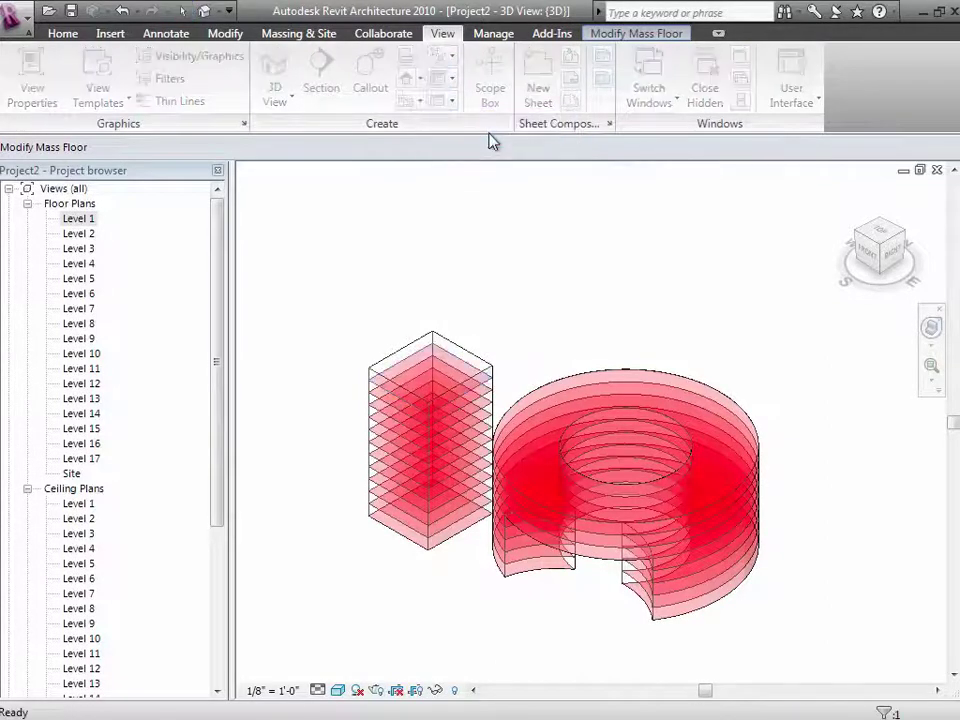
{"action": "left_click_drag", "start_coordinate": [453, 322], "coordinate": [456, 358]}
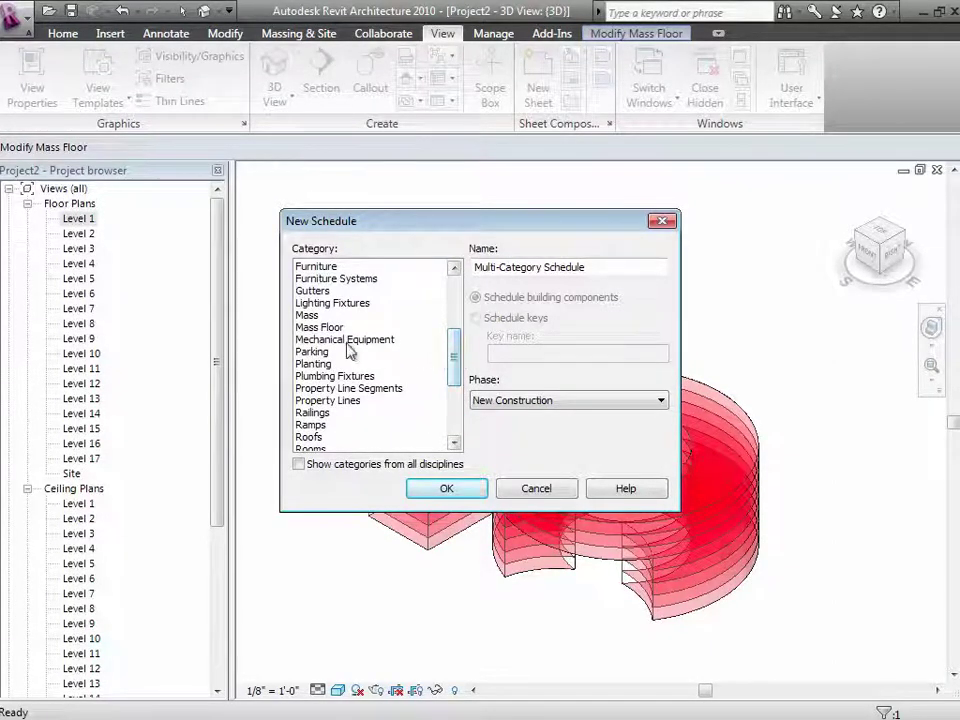
{"action": "left_click", "coordinate": [321, 327]}
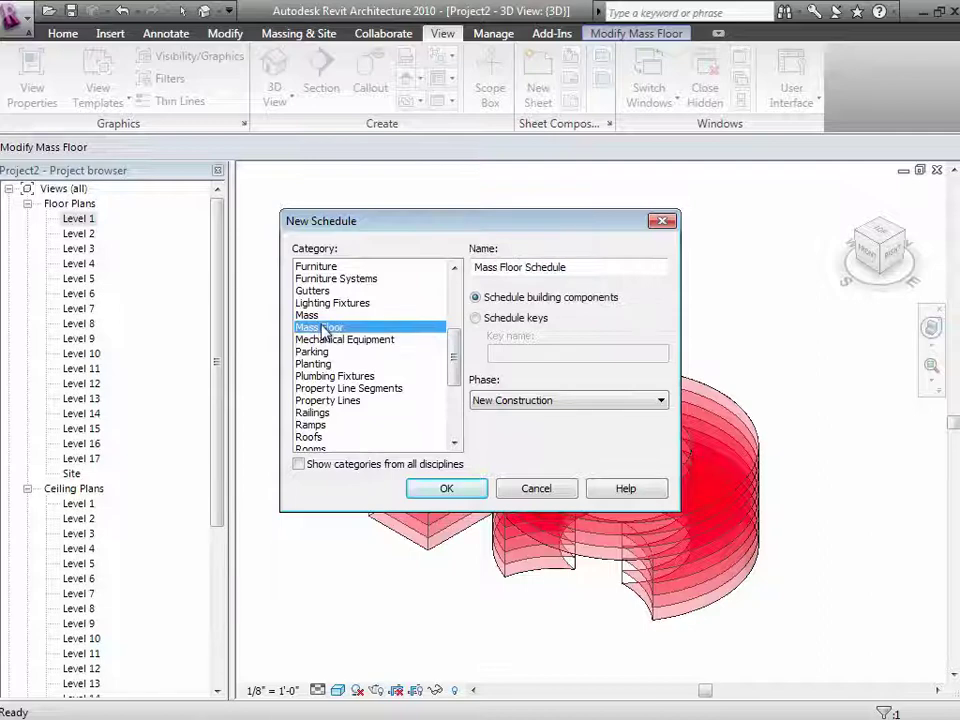
{"action": "left_click", "coordinate": [446, 490]}
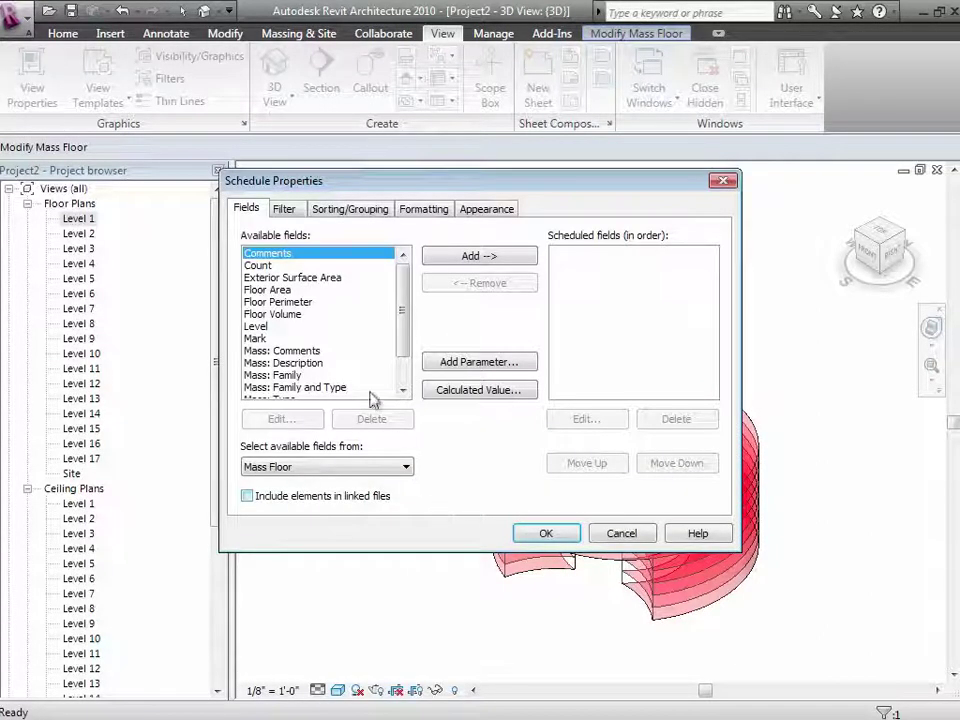
- Add the Level, Floor Area and Floor Volume fields to the mass floor schedule, in that order
{"action": "left_click", "coordinate": [257, 326]}
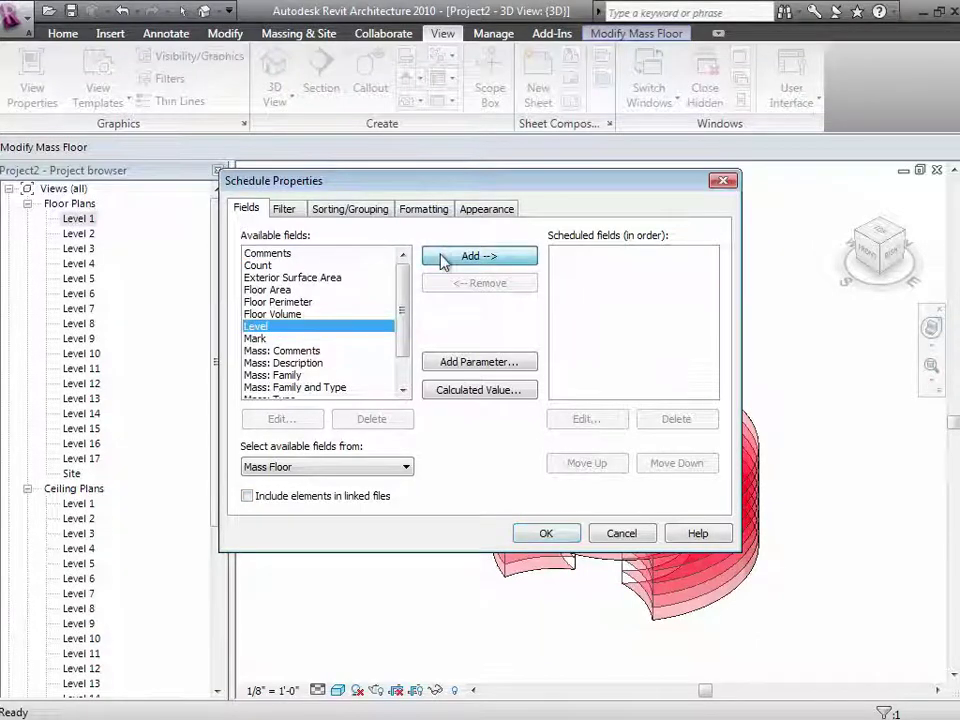
{"action": "left_click", "coordinate": [465, 256]}
{"action": "left_click", "coordinate": [287, 290]}
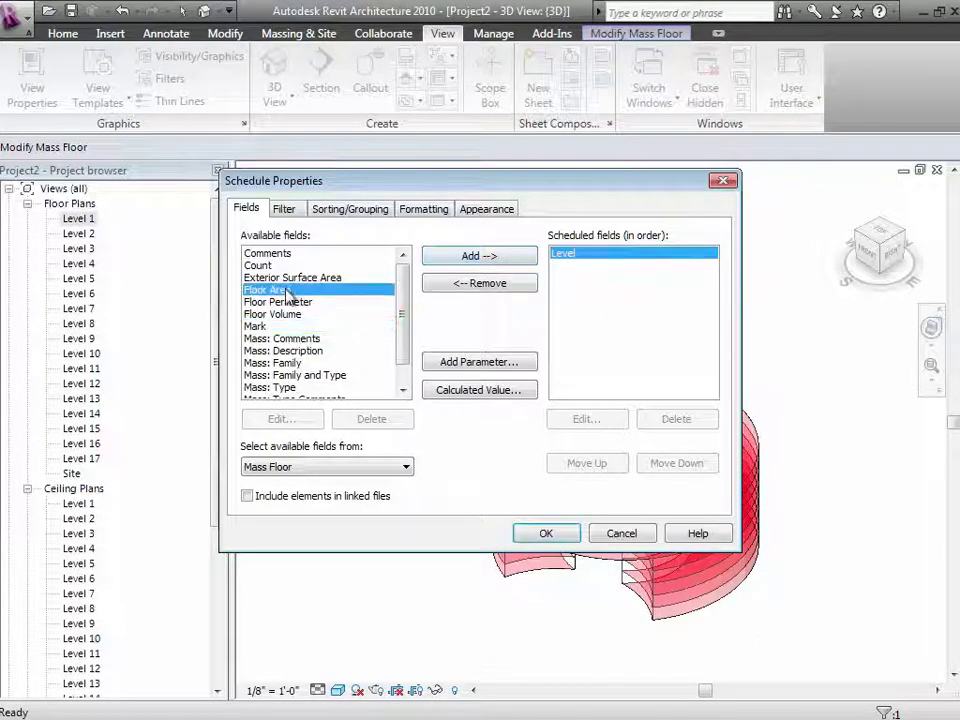
{"action": "left_click", "coordinate": [455, 257]}
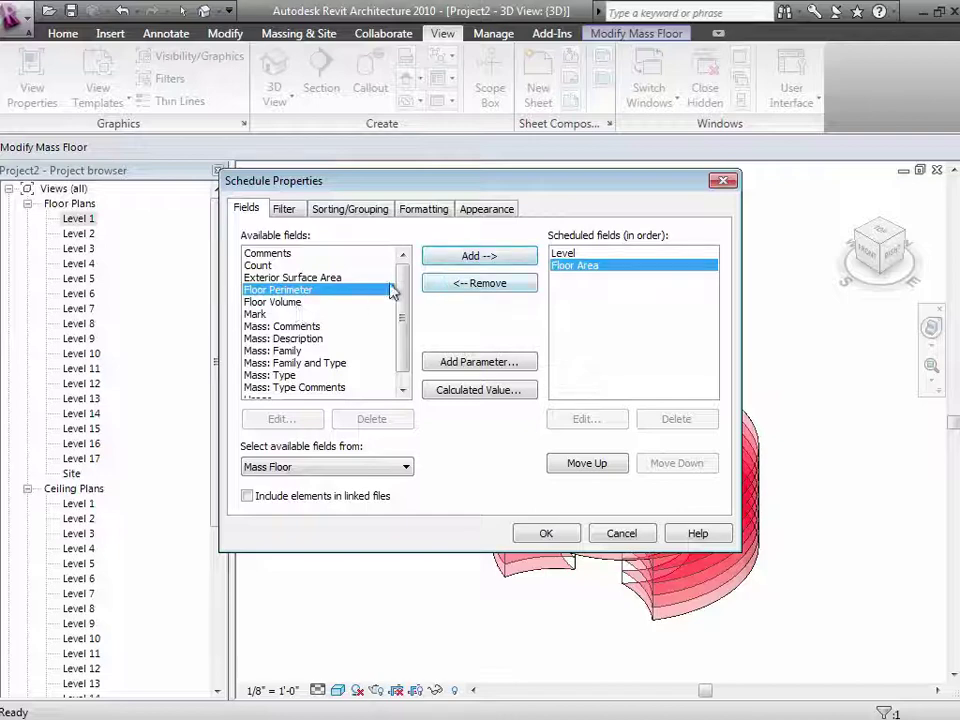
{"action": "left_click", "coordinate": [292, 302]}
{"action": "left_click", "coordinate": [478, 258]}
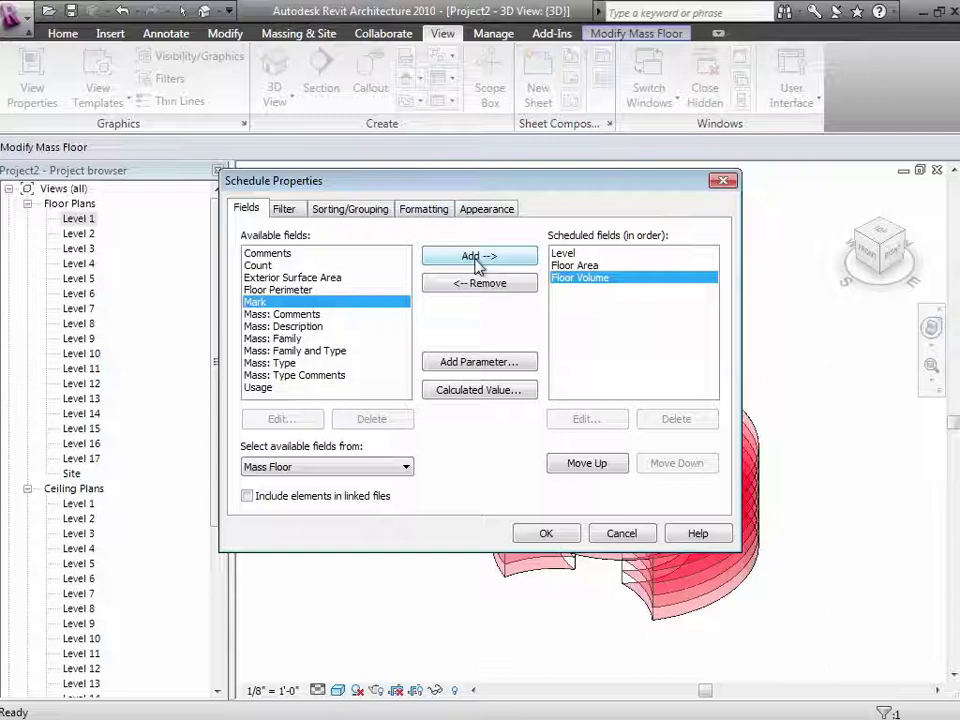
- Enable grand totals with title, count and totals, calculate totals for the Floor Area field, and generate the schedule
{"action": "left_click", "coordinate": [372, 208]}
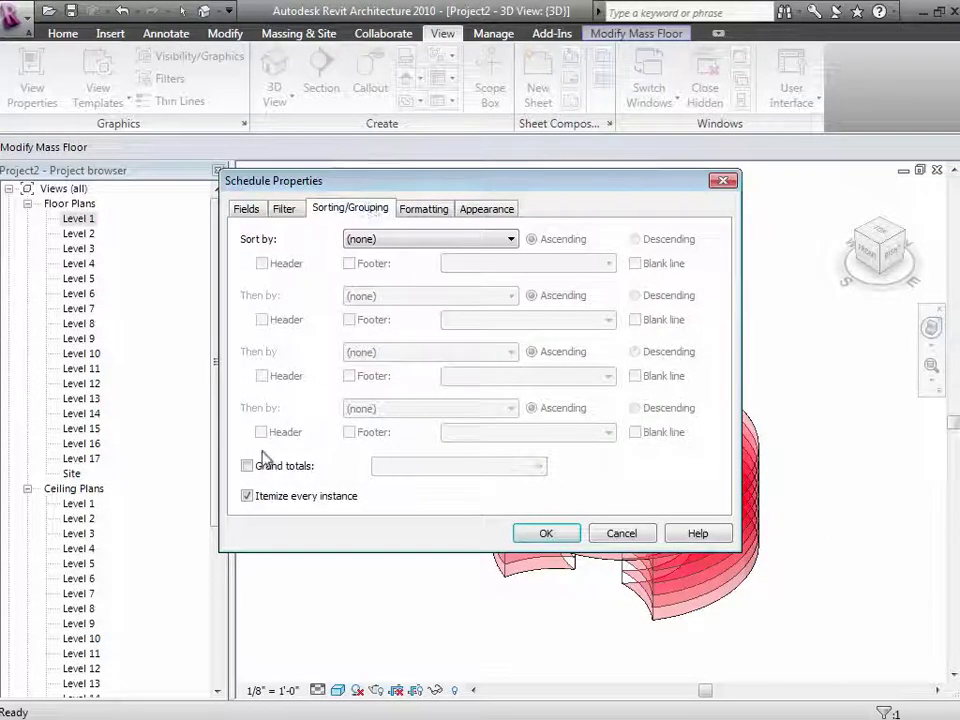
{"action": "left_click", "coordinate": [247, 466]}
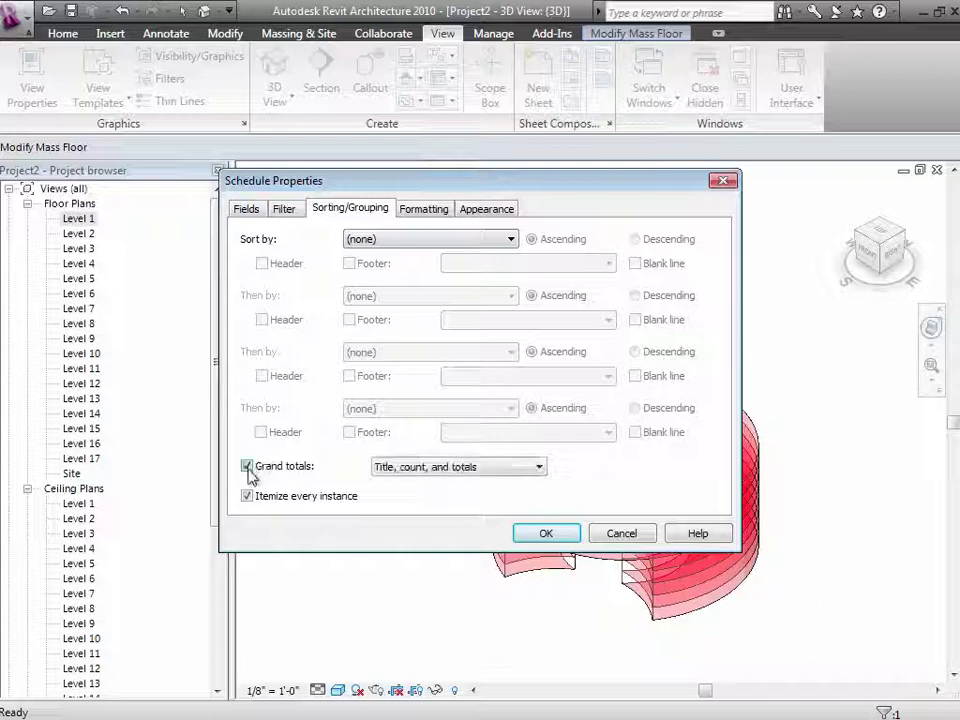
{"action": "left_click", "coordinate": [443, 216]}
{"action": "left_click", "coordinate": [293, 265]}
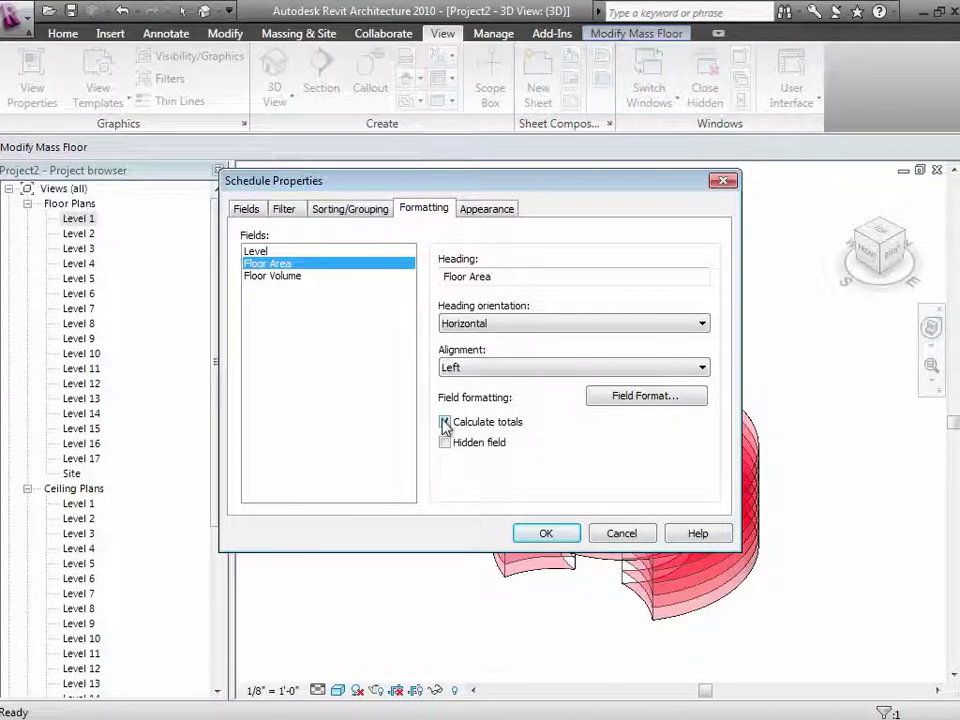
{"action": "left_click", "coordinate": [545, 534]}
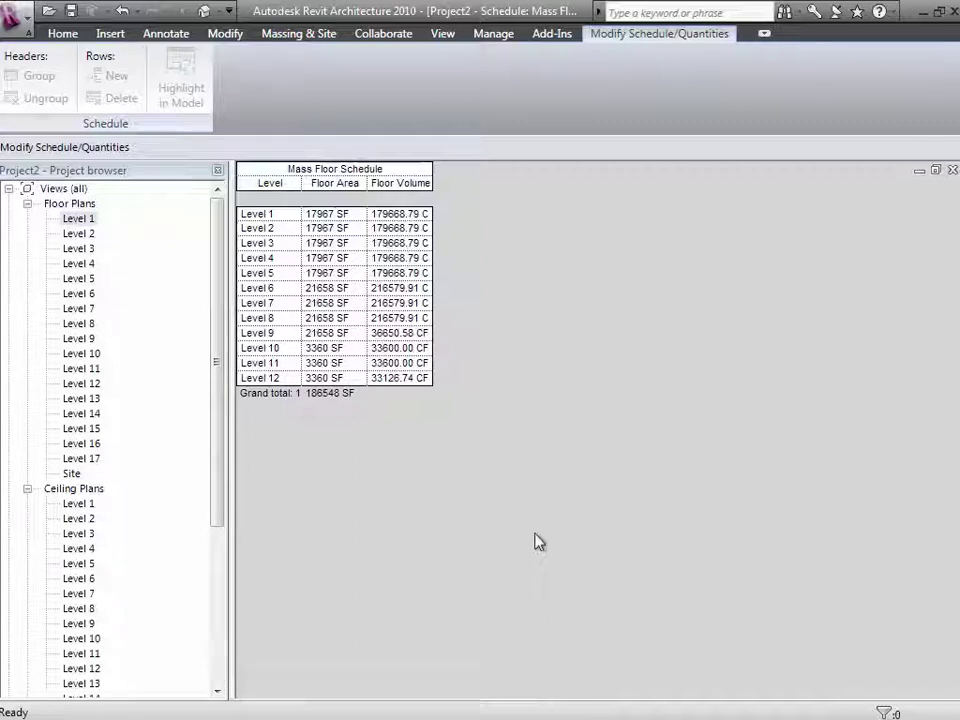
- Tile all open windows to show the mass floor schedule together with the 3D view of the mass
{"action": "left_click", "coordinate": [450, 36]}
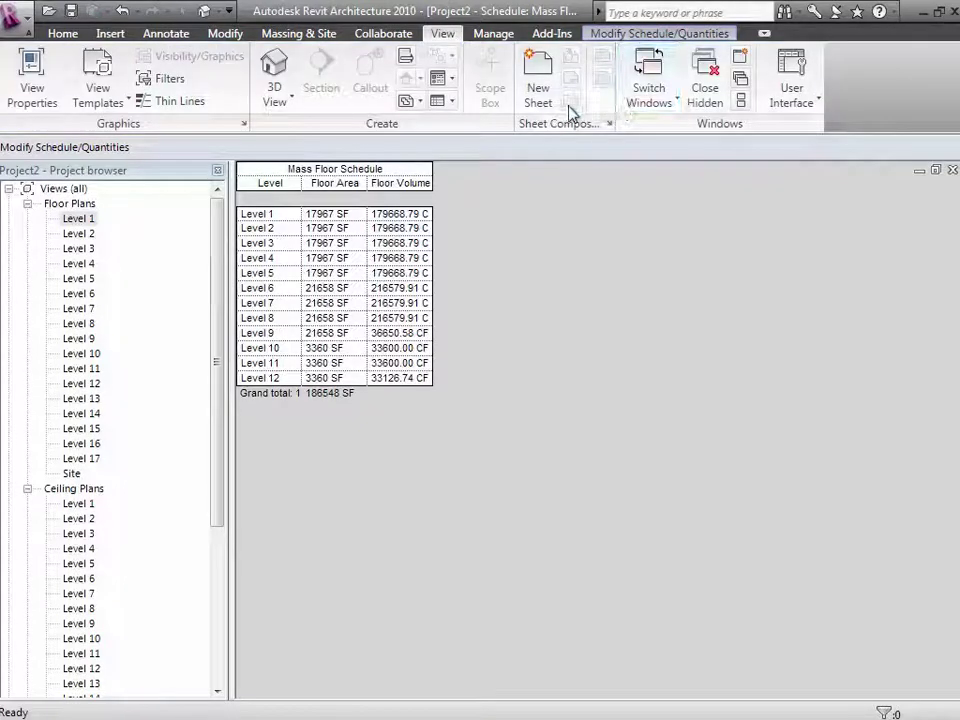
{"action": "left_click", "coordinate": [741, 101]}
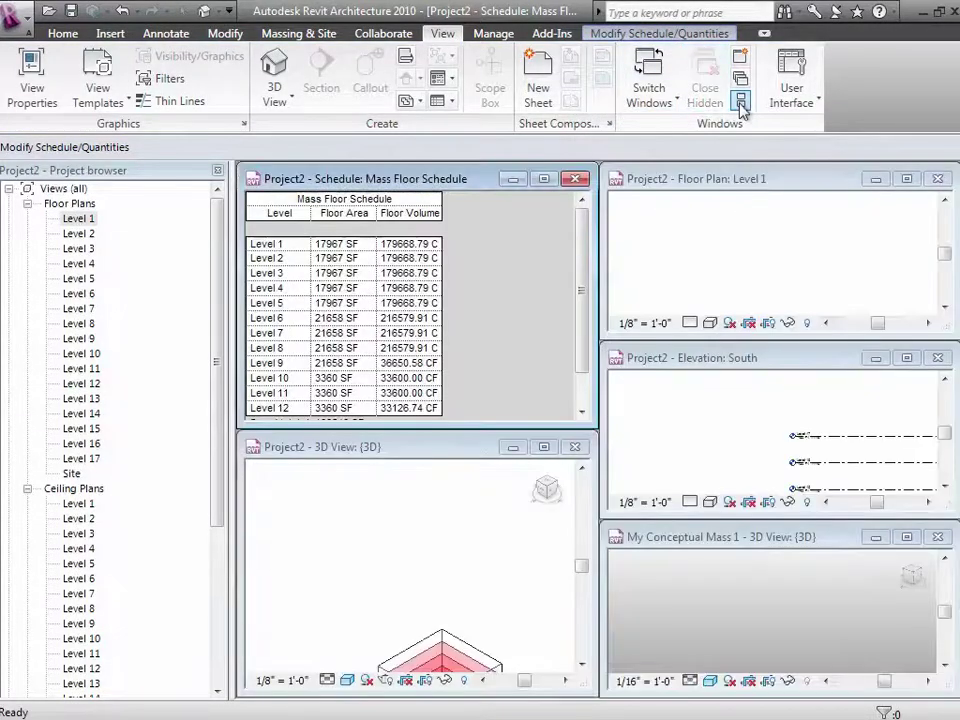
{"action": "left_click", "coordinate": [582, 585]}
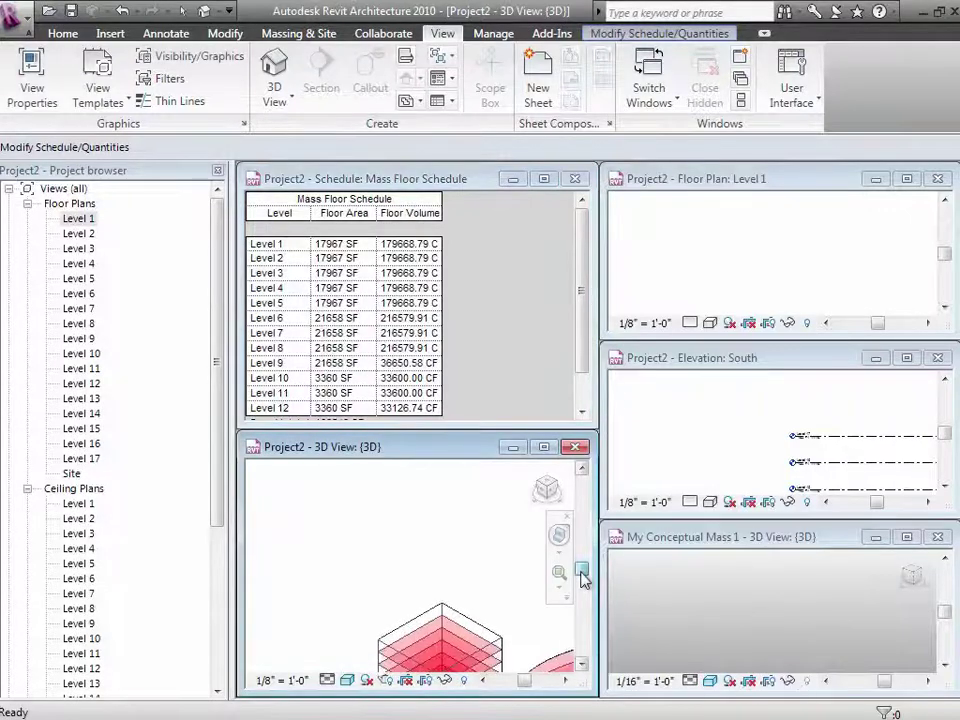
{"action": "left_click_drag", "start_coordinate": [582, 585], "coordinate": [582, 588]}
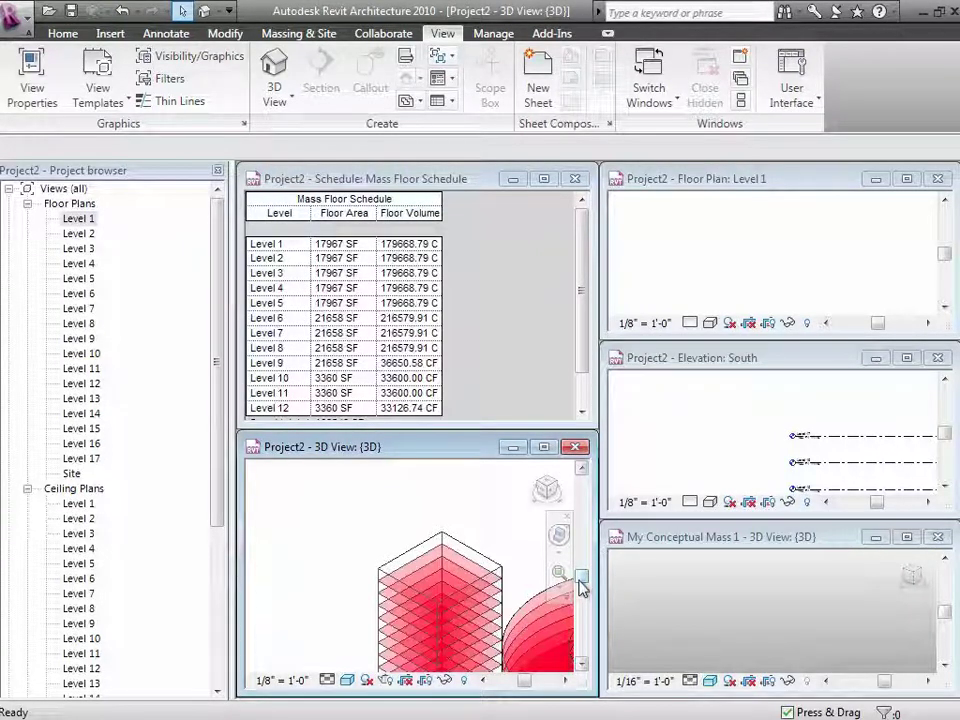
{"action": "left_click", "coordinate": [459, 552]}
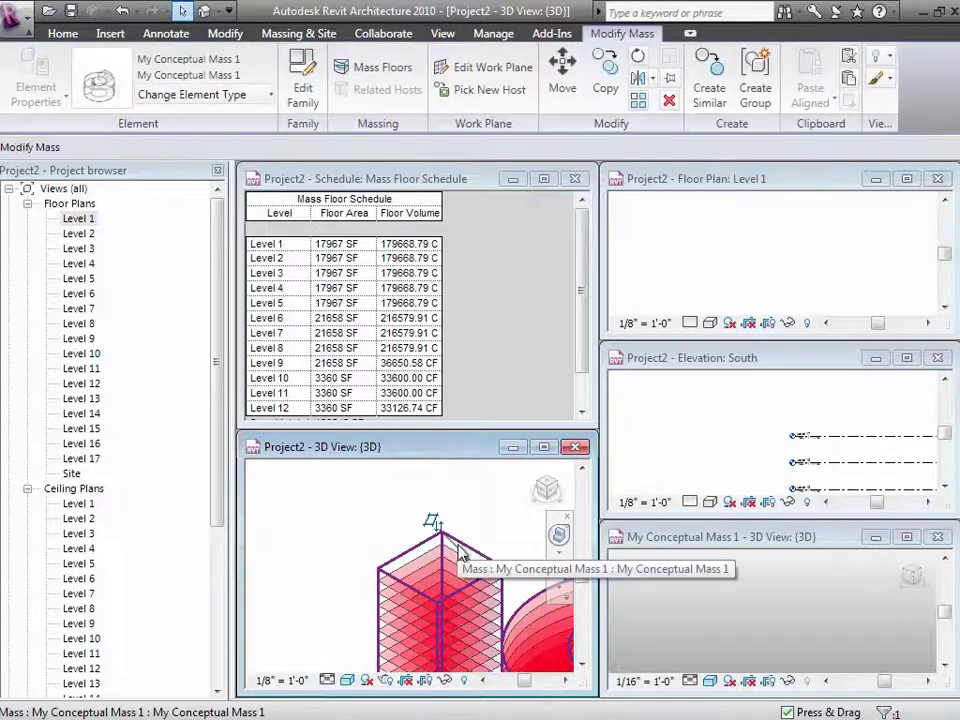
{"action": "left_click", "coordinate": [340, 68]}
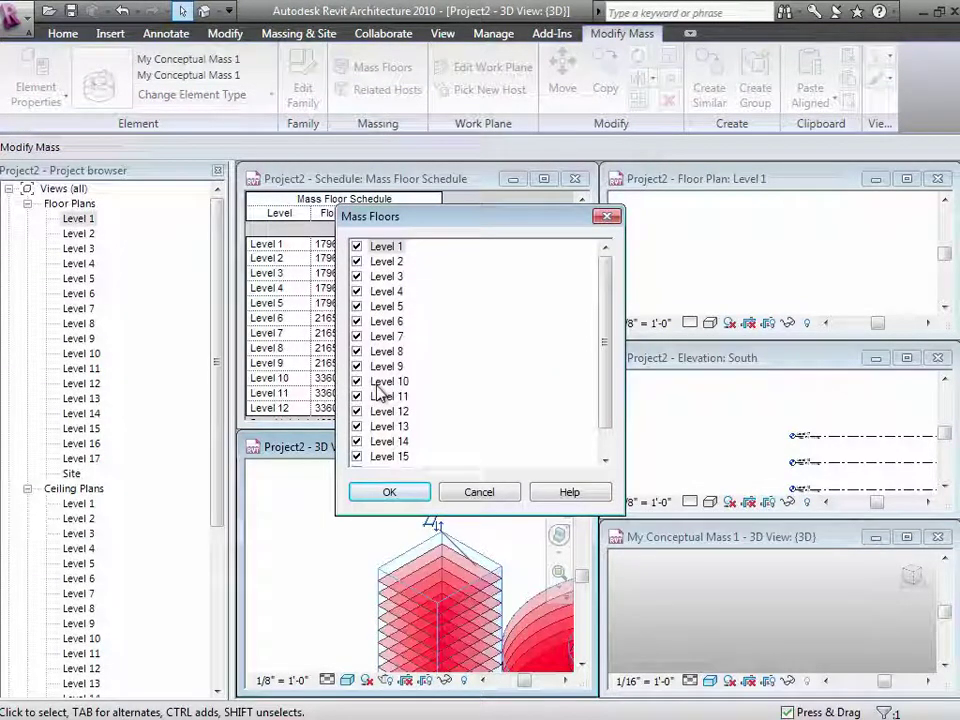
{"action": "left_click", "coordinate": [477, 492]}
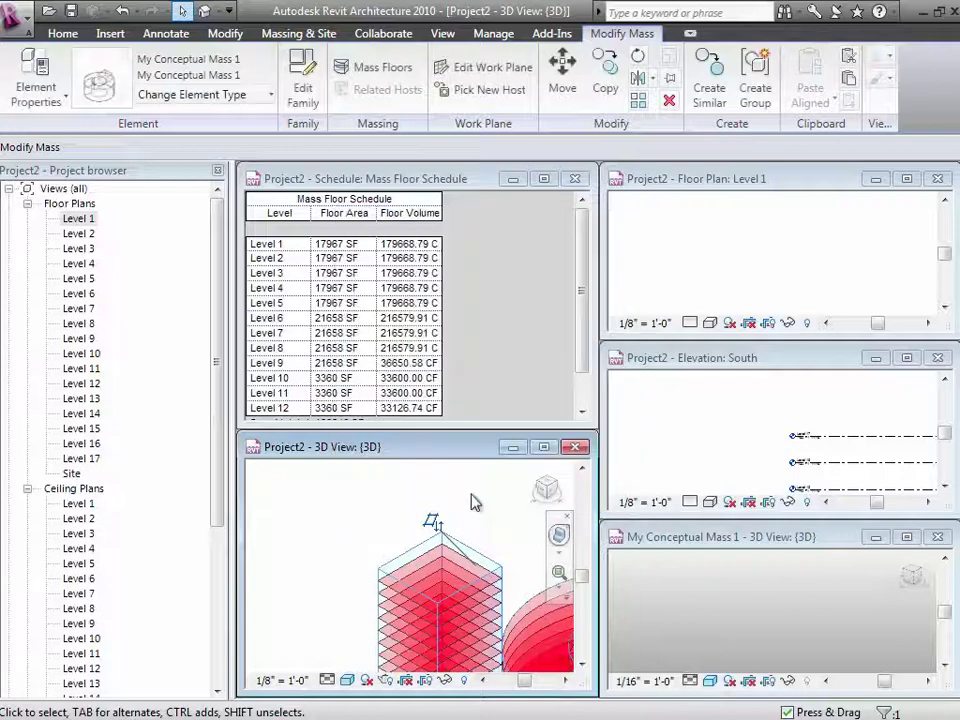
{"action": "left_click", "coordinate": [336, 526]}
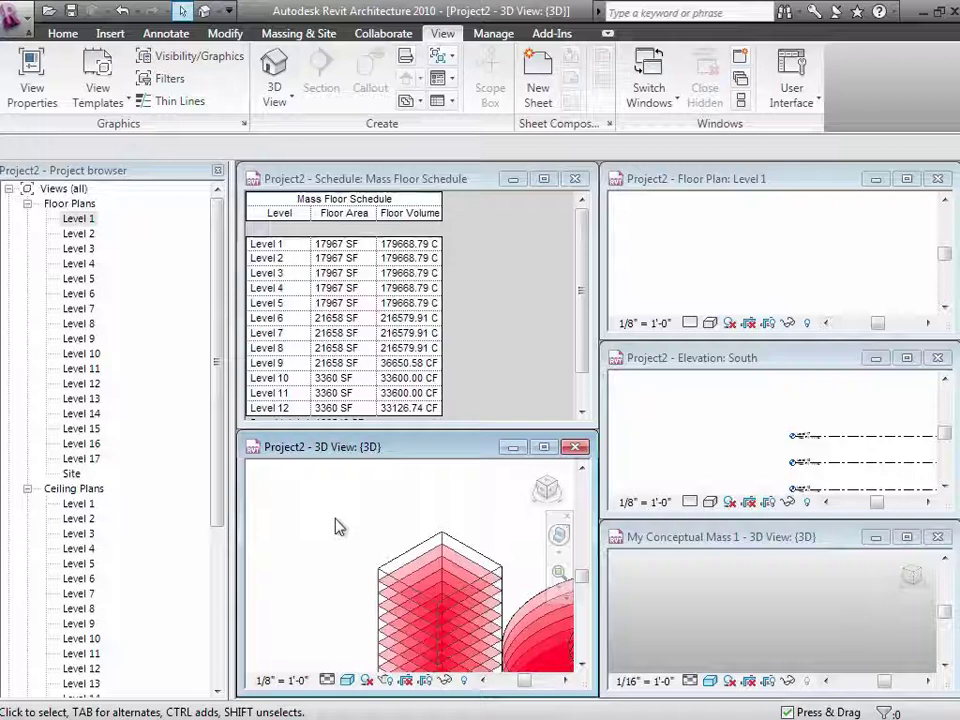
- Set the conceptual mass's Bldg Depth instance parameter to 85 feet, keeping the schedule's grand total in view
{"action": "left_click", "coordinate": [581, 395]}
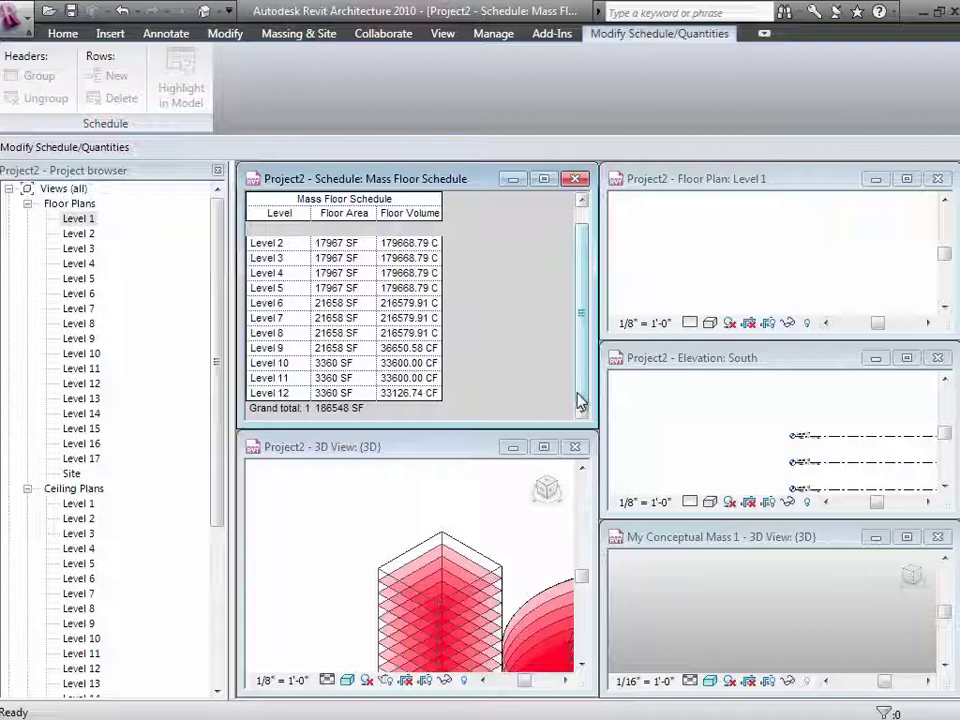
{"action": "left_click", "coordinate": [476, 560]}
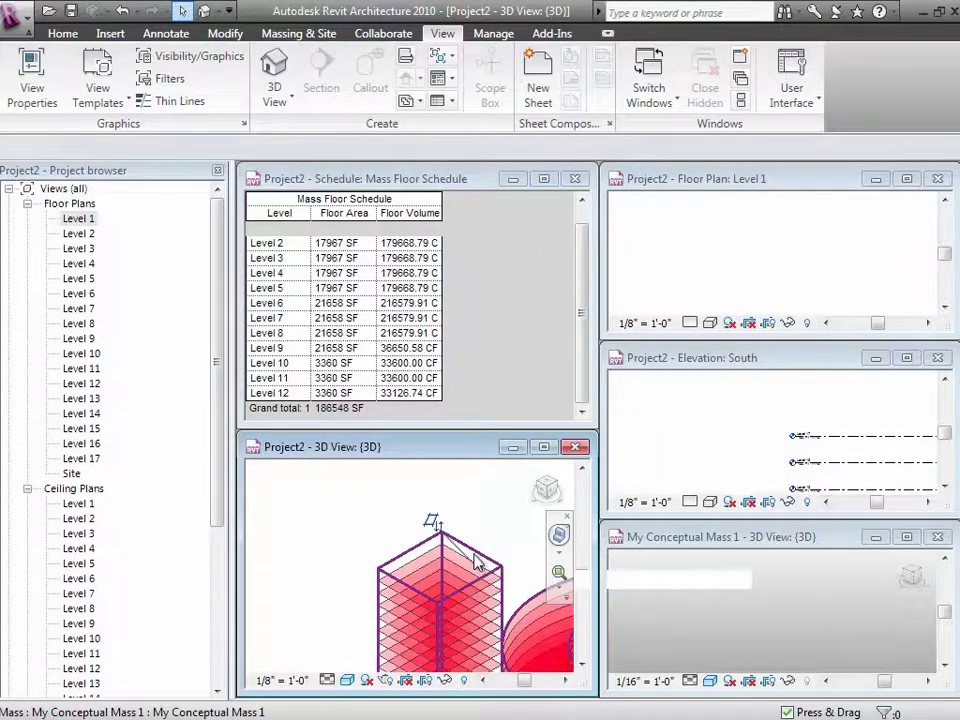
{"action": "left_click", "coordinate": [64, 100]}
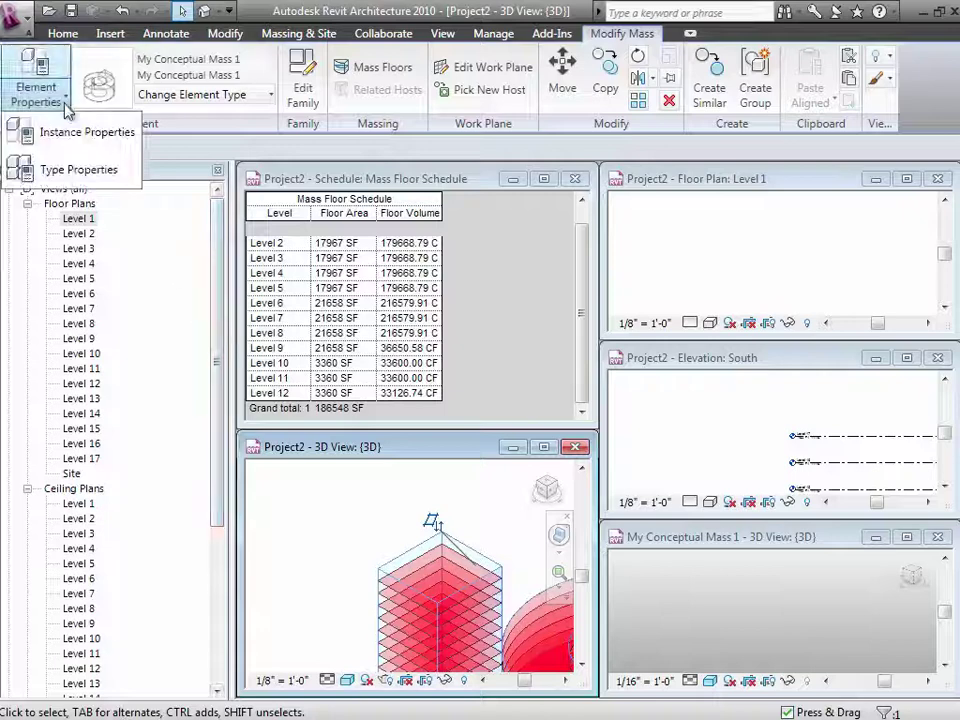
{"action": "left_click", "coordinate": [55, 132]}
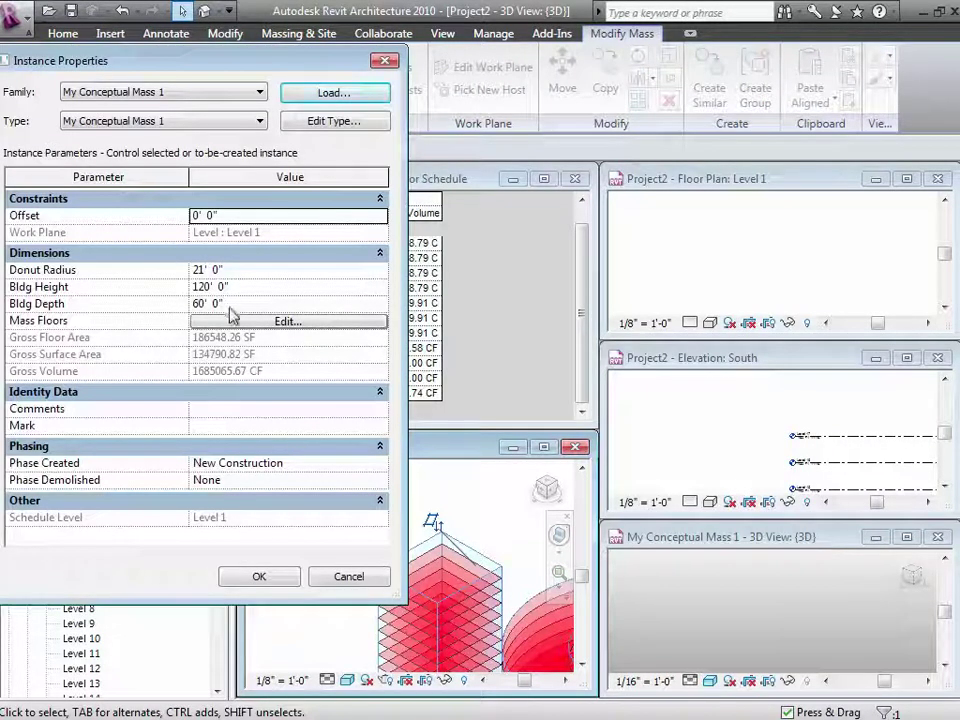
{"action": "left_click", "coordinate": [230, 304]}
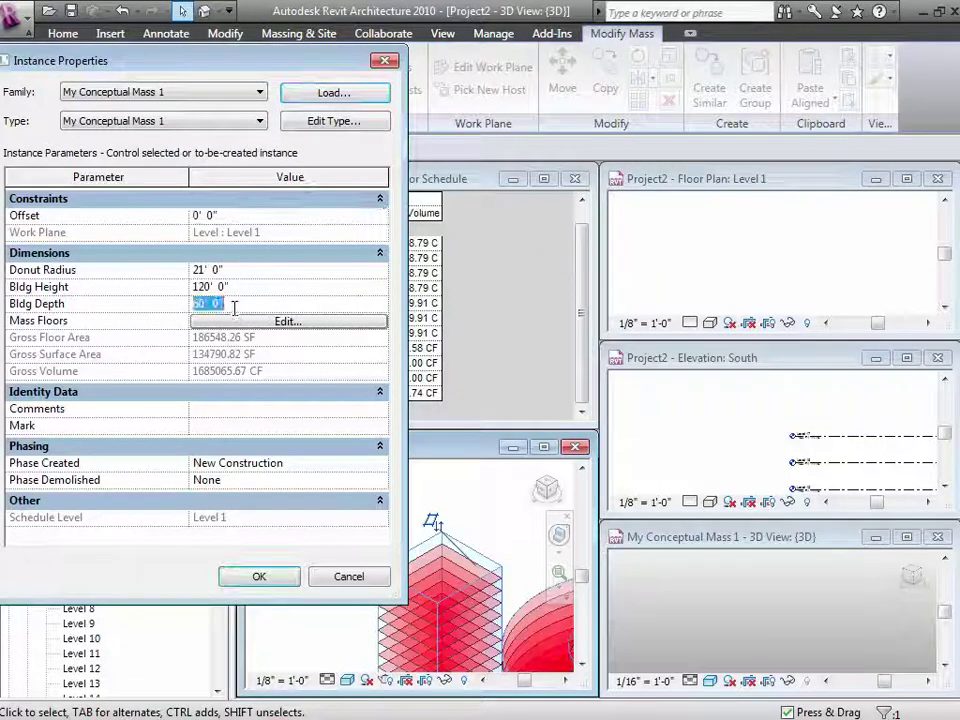
{"action": "type", "text": "85"}
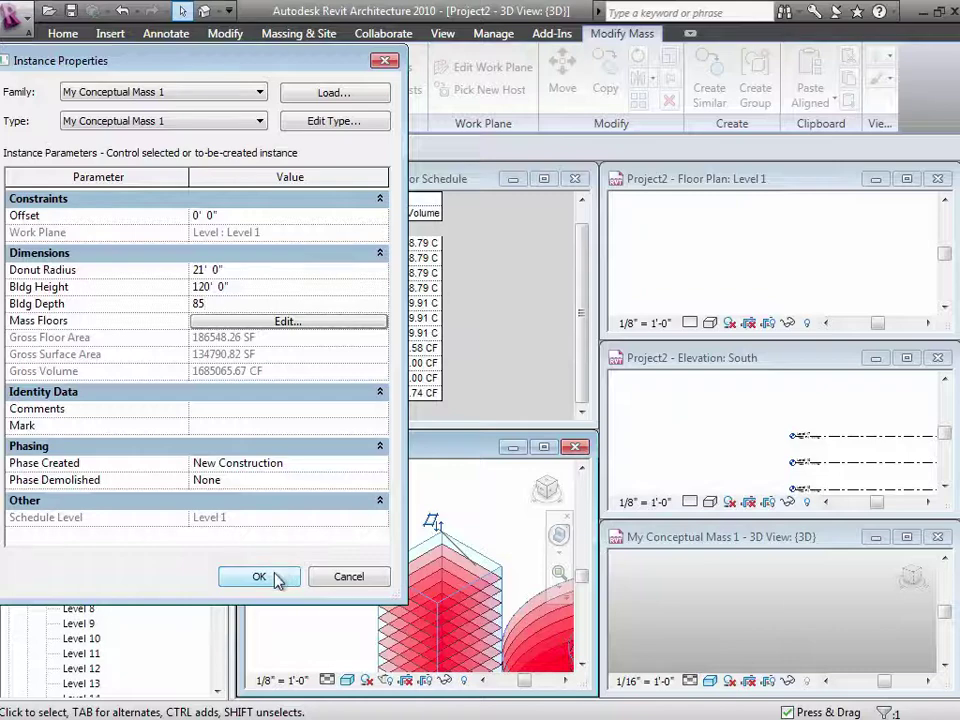
{"action": "left_click", "coordinate": [280, 578]}
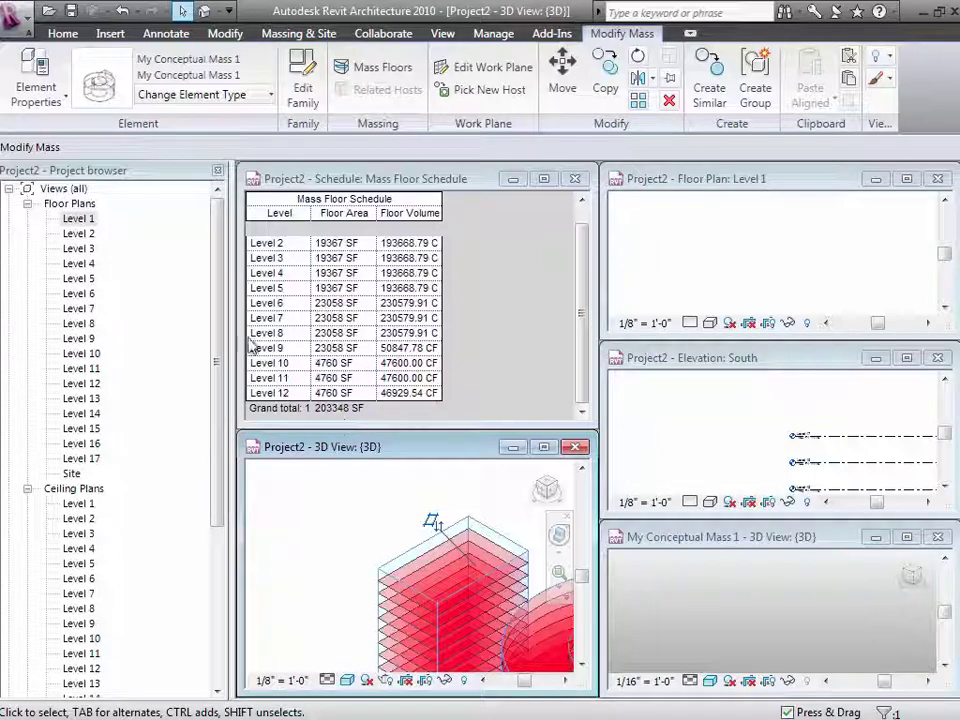
{"action": "left_click", "coordinate": [55, 97]}
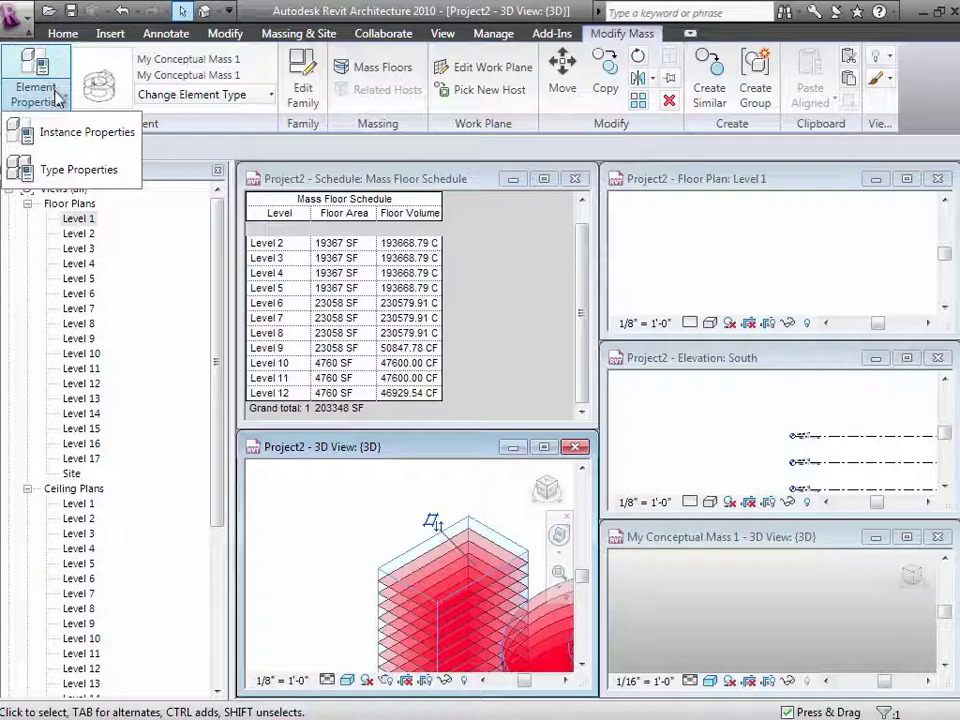
{"action": "left_click", "coordinate": [72, 169]}
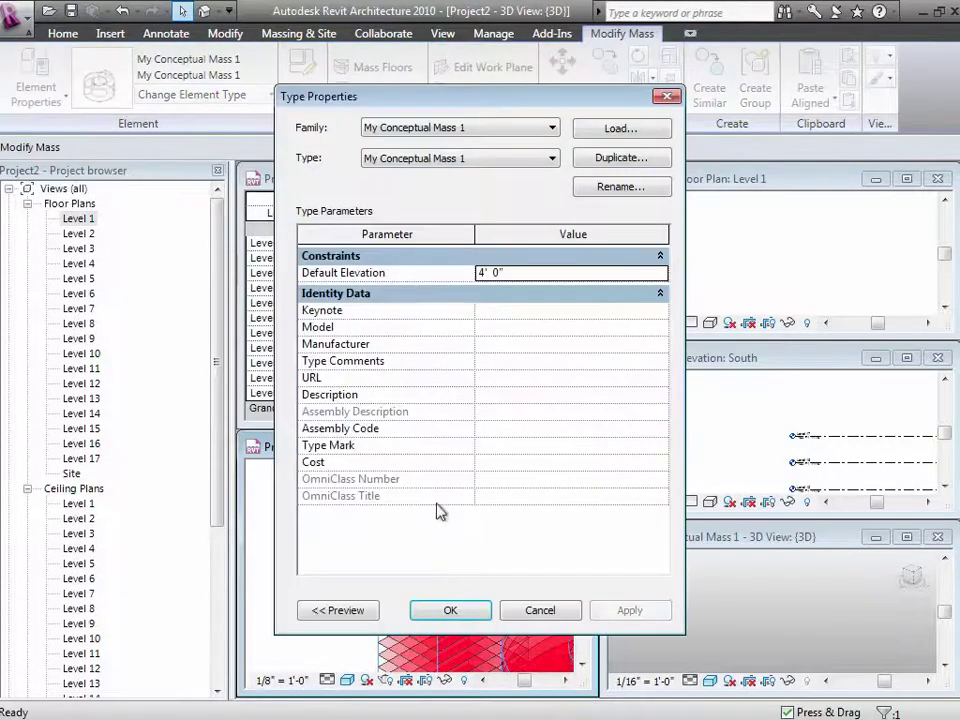
{"action": "left_click", "coordinate": [543, 613]}
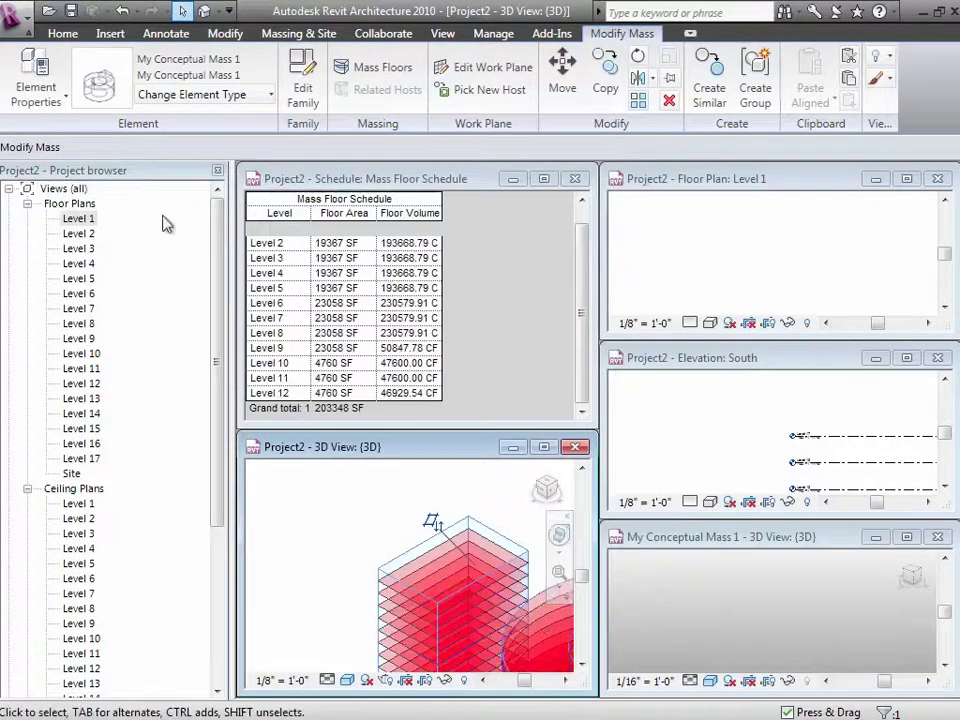
- Set the mass's Bldg Depth to 100 feet and Bldg Height to 150 feet, and check the schedule's grand total
{"action": "left_click", "coordinate": [55, 97]}
{"action": "left_click", "coordinate": [68, 134]}
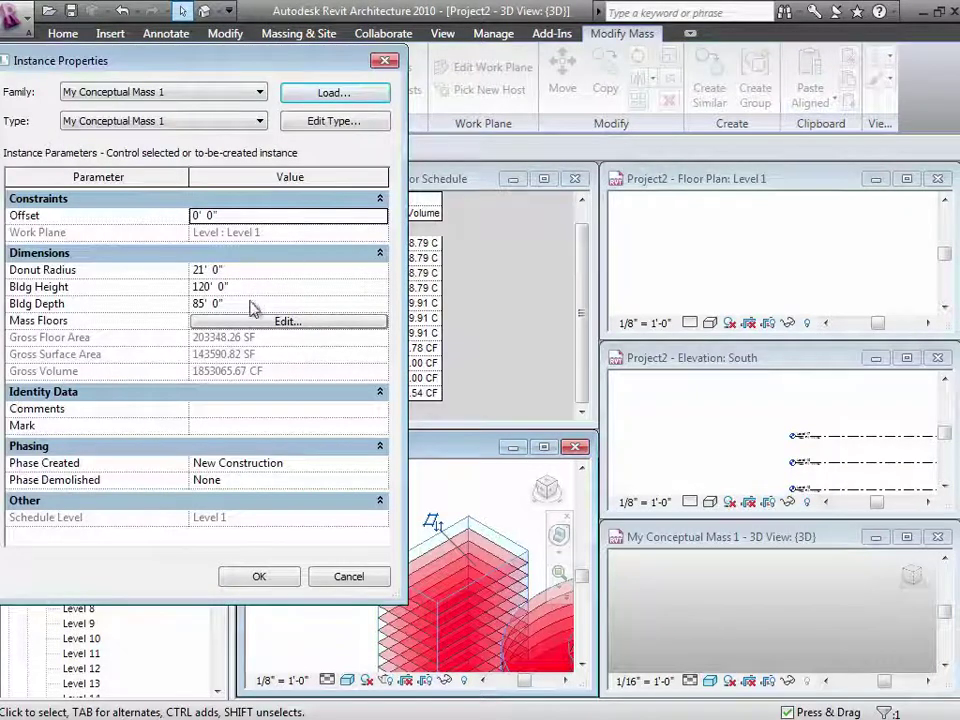
{"action": "left_click", "coordinate": [251, 302]}
{"action": "type", "text": "100"}
{"action": "left_click", "coordinate": [244, 290]}
{"action": "type", "text": "150"}
{"action": "left_click", "coordinate": [246, 300]}
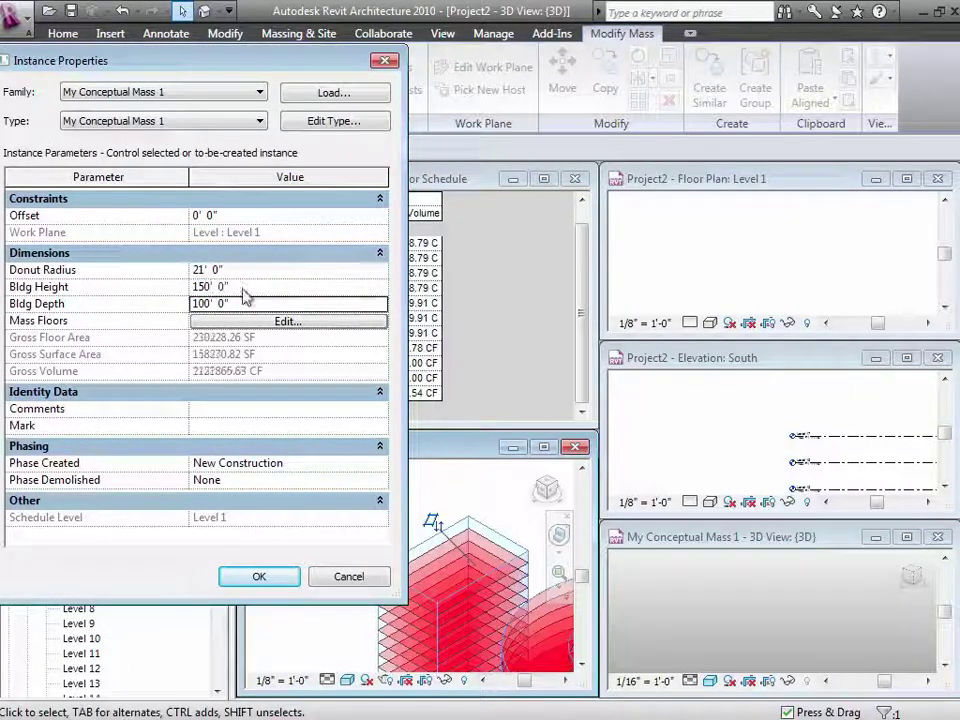
{"action": "left_click", "coordinate": [259, 577]}
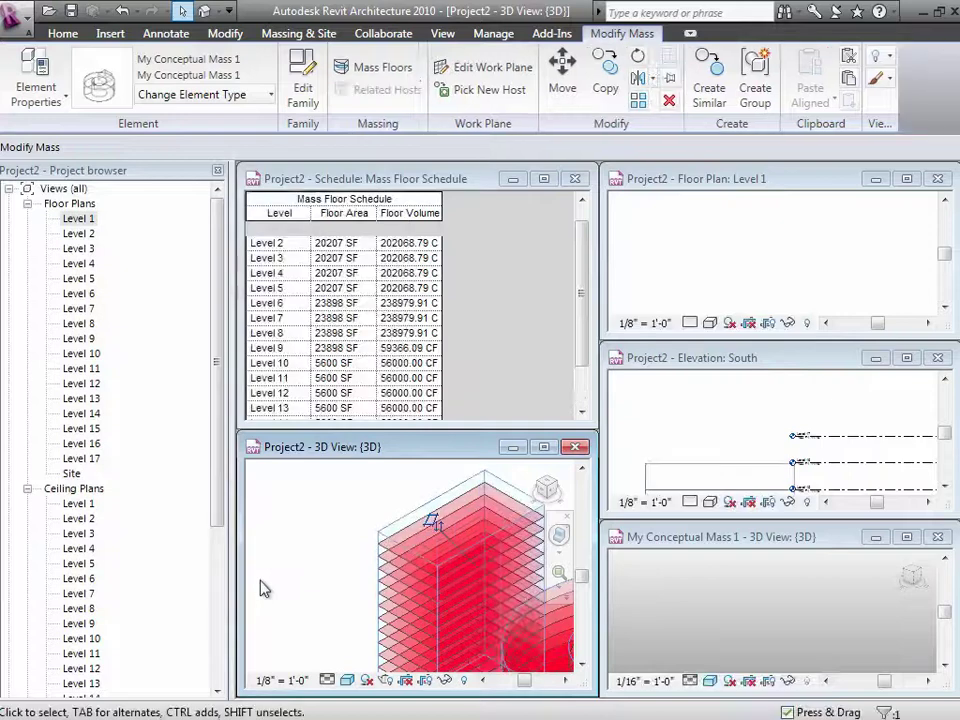
{"action": "left_click", "coordinate": [583, 400]}
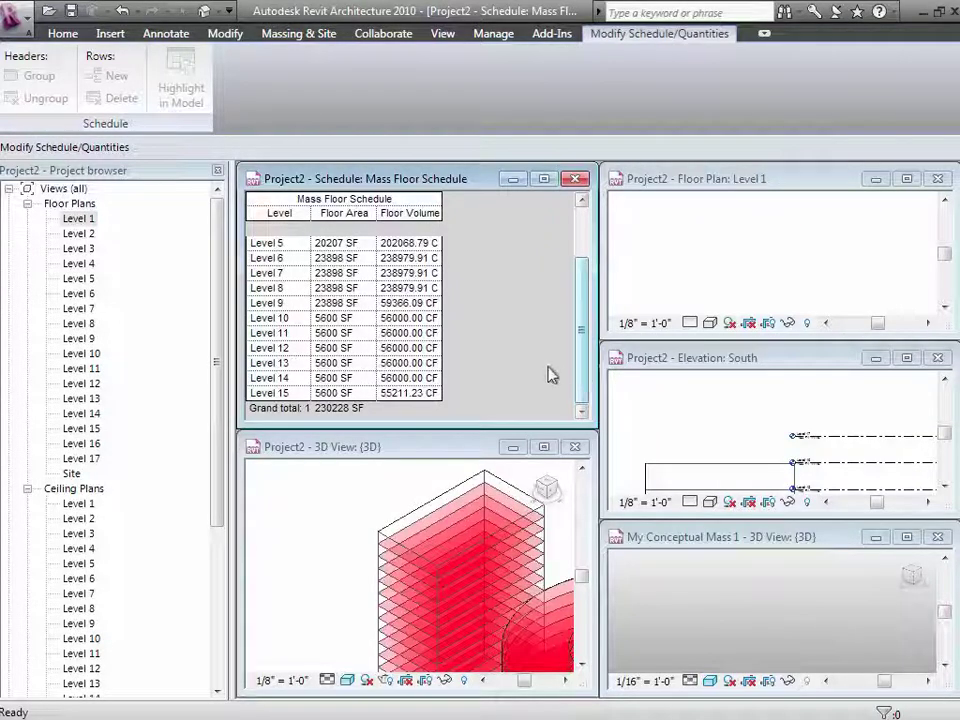
- In the maximized 3D view, create Basic Roof Generic - 12" roofs by face on the uppermost faces of the box and the ring
{"action": "left_click", "coordinate": [545, 447]}
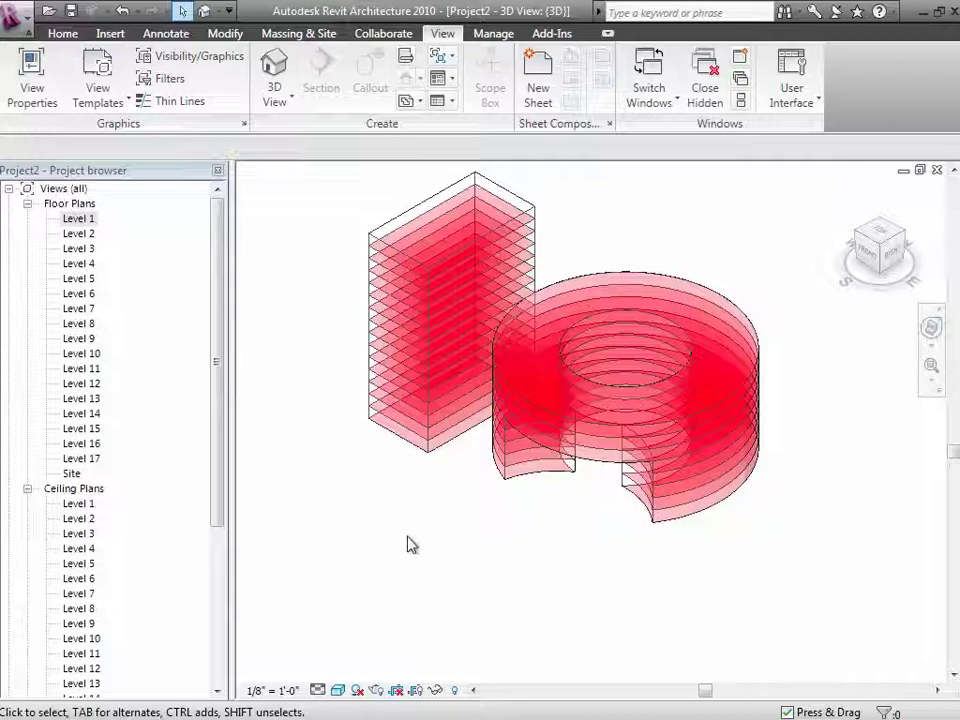
{"action": "key", "text": "ctrl+Left"}
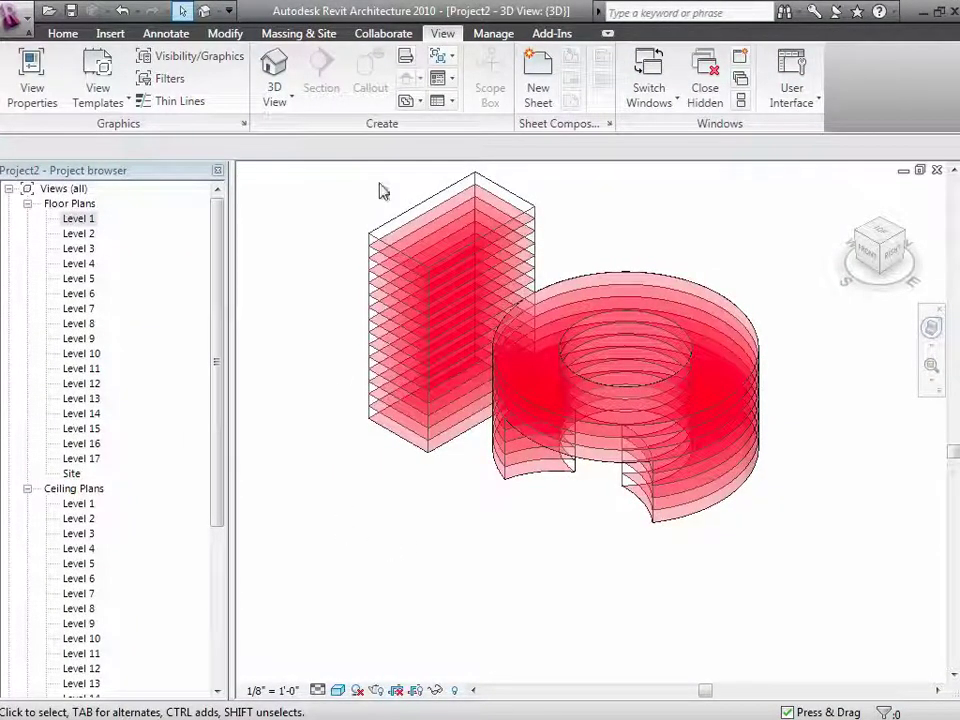
{"action": "left_click", "coordinate": [410, 215]}
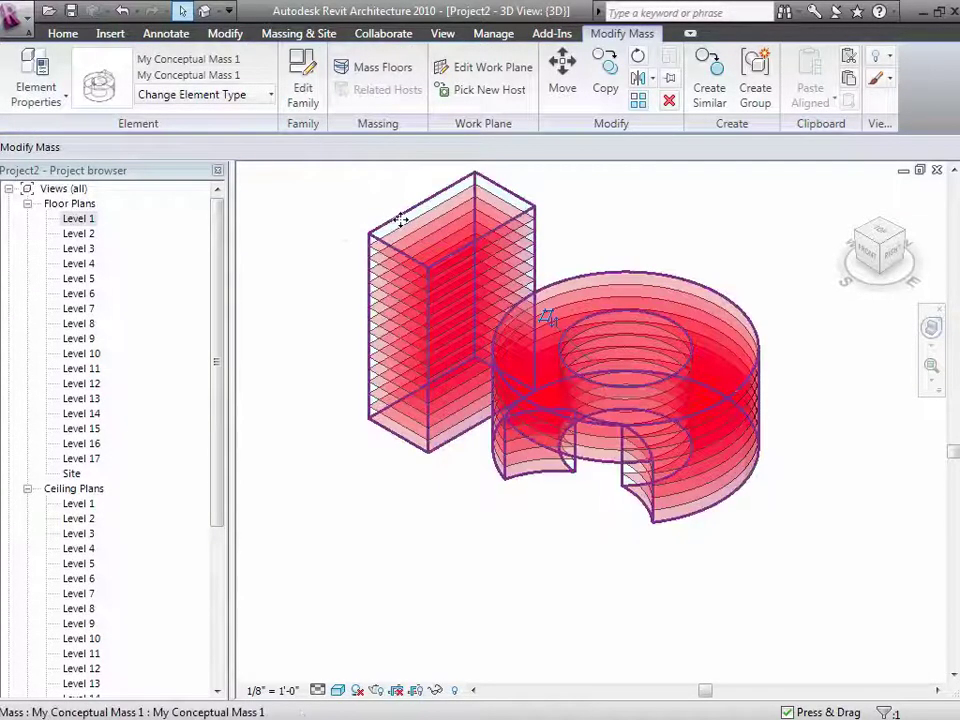
{"action": "left_click", "coordinate": [312, 36]}
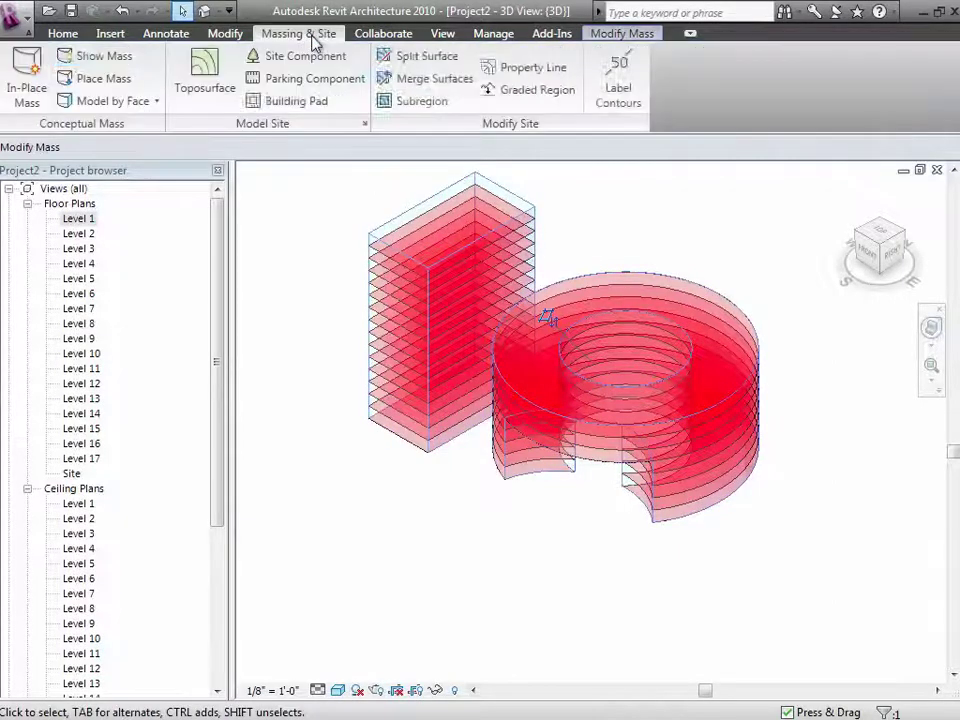
{"action": "left_click", "coordinate": [157, 102]}
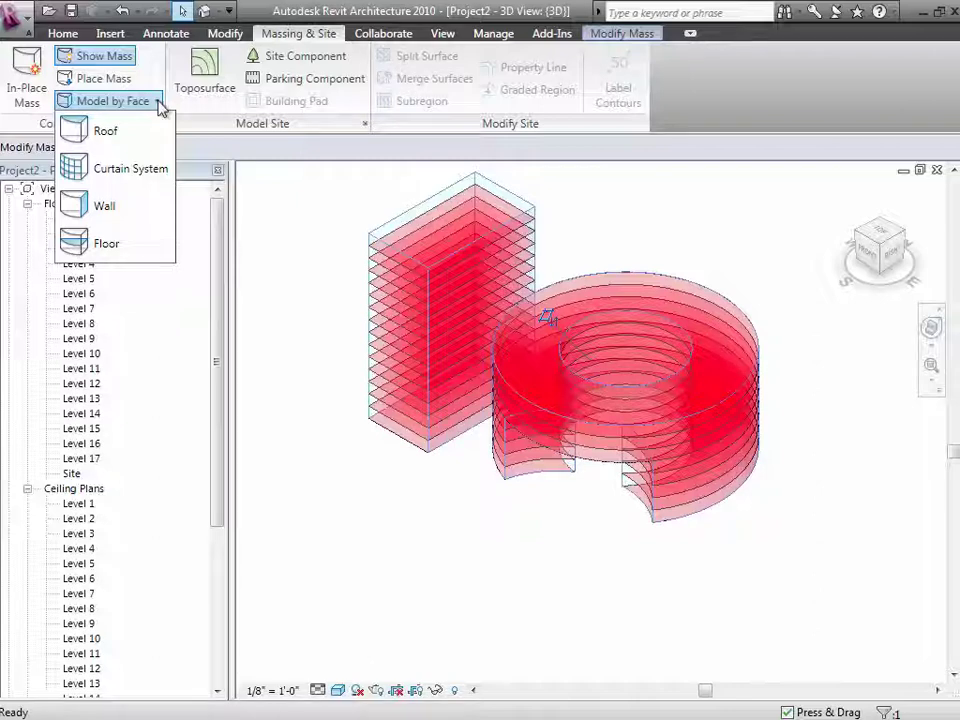
{"action": "left_click", "coordinate": [110, 134]}
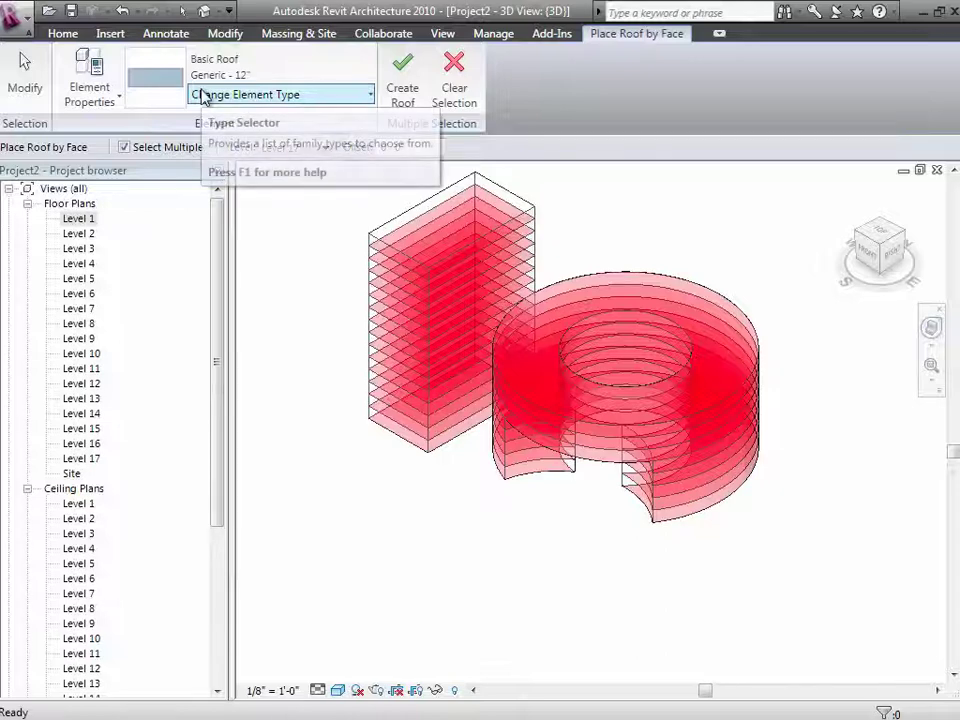
{"action": "left_click", "coordinate": [400, 226]}
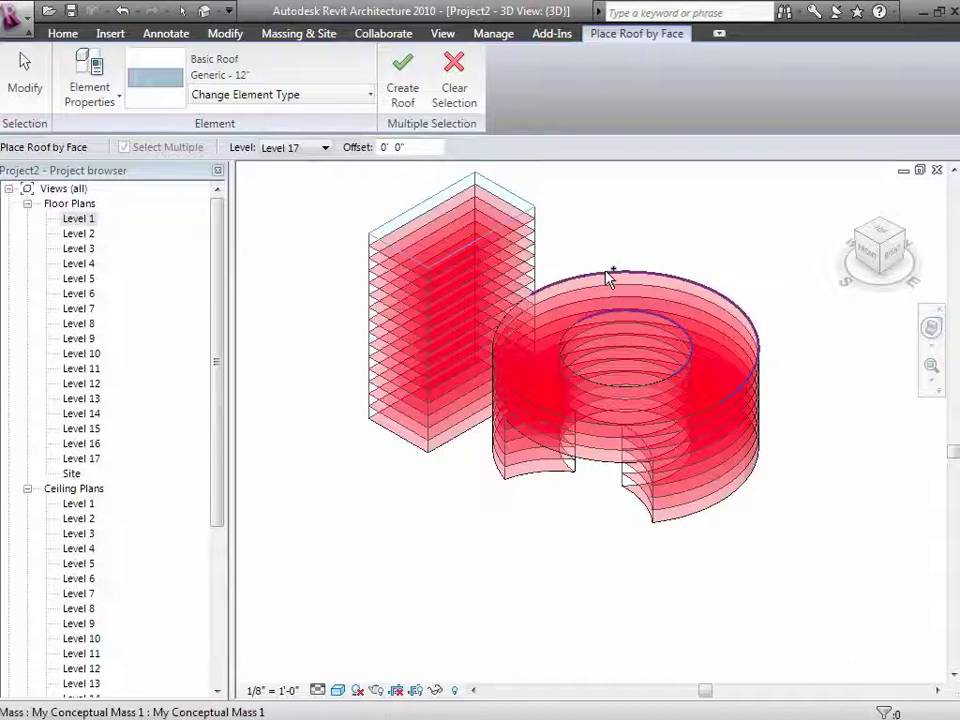
{"action": "left_click", "coordinate": [541, 410]}
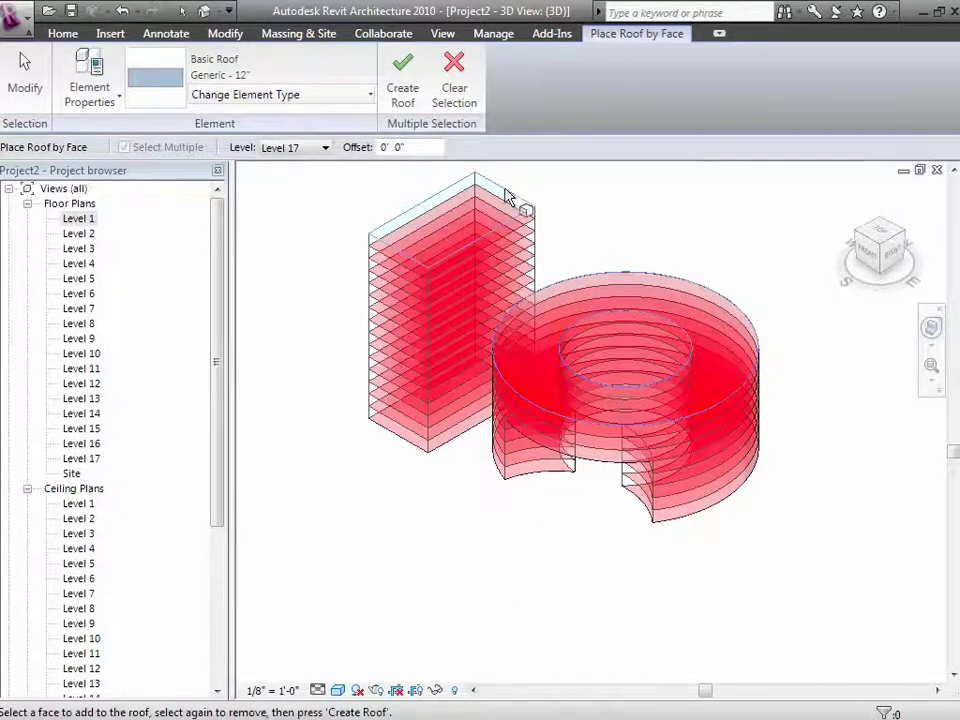
{"action": "left_click", "coordinate": [406, 94]}
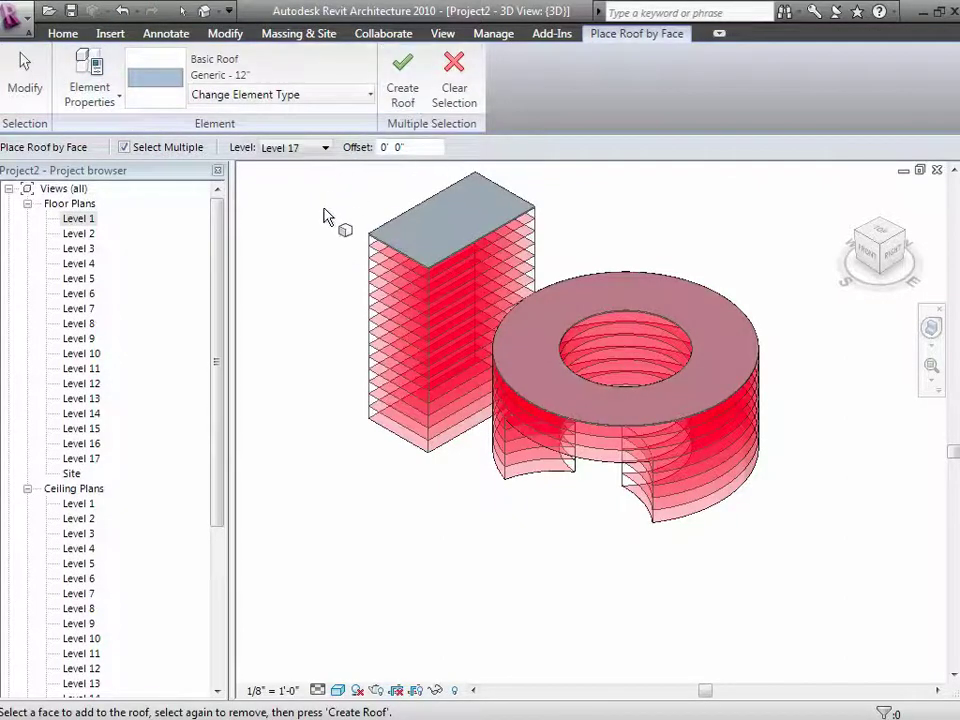
{"action": "left_click", "coordinate": [25, 85]}
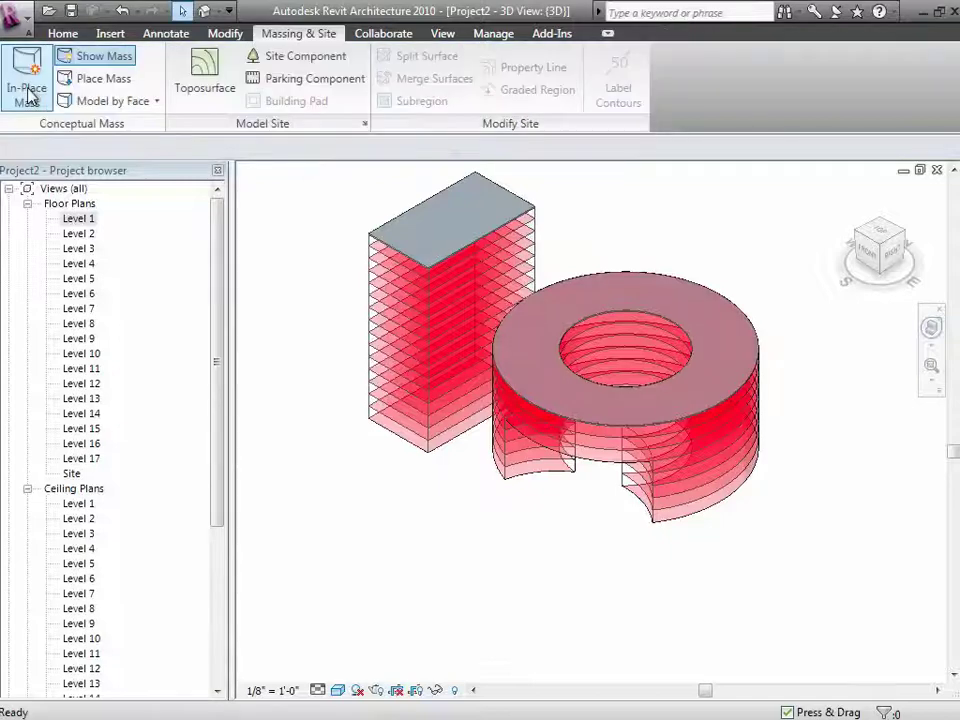
{"action": "left_click", "coordinate": [152, 101]}
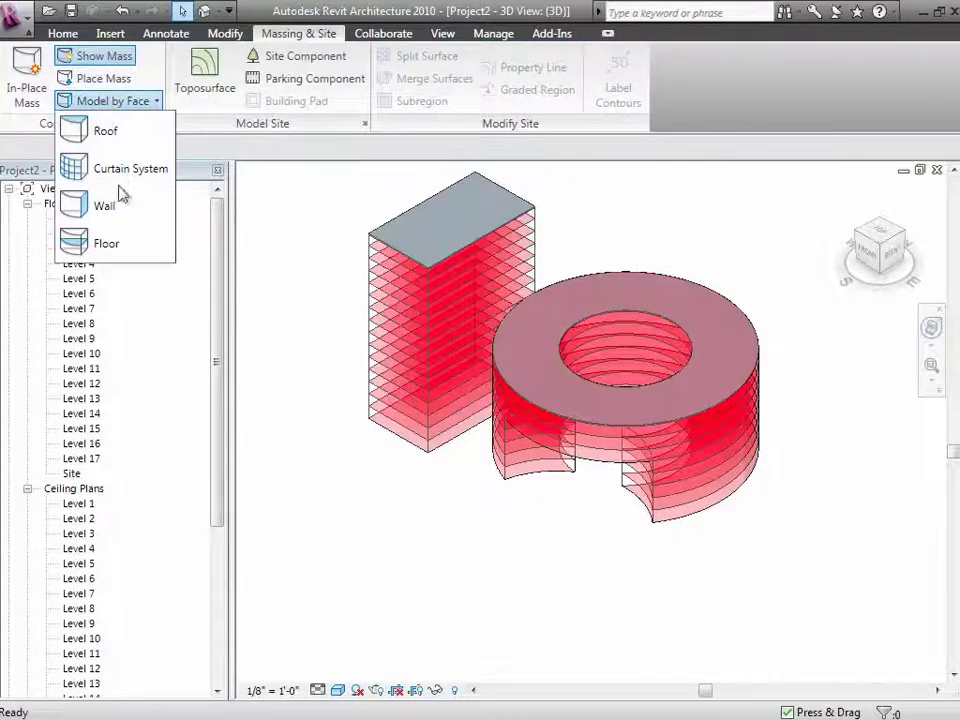
{"action": "left_click", "coordinate": [118, 247]}
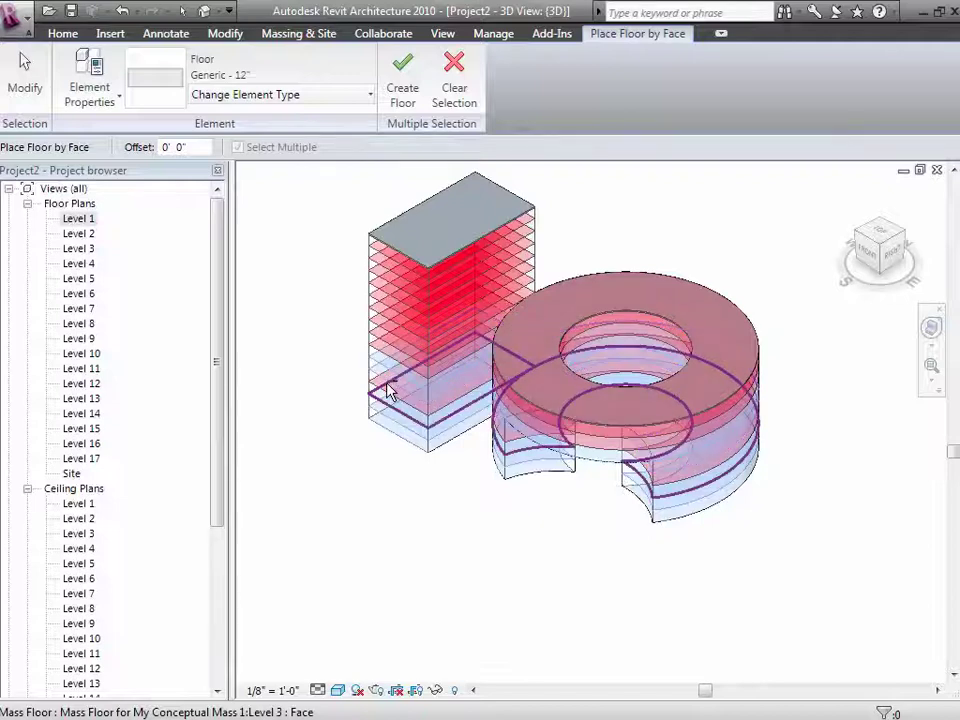
{"action": "key", "text": "Tab"}
{"action": "key", "text": "Tab"}
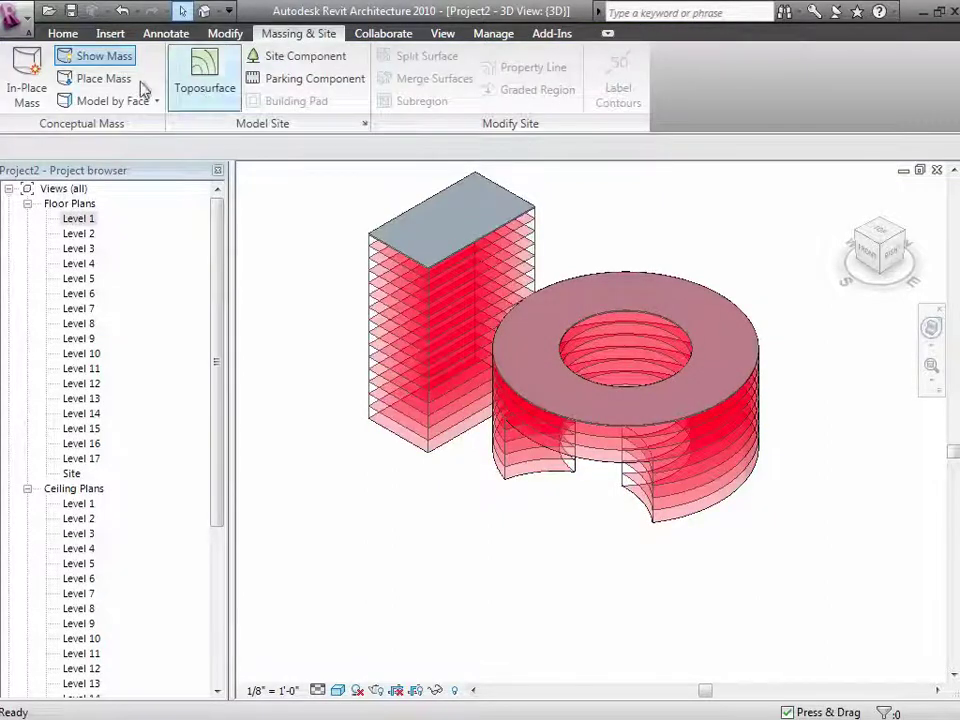
- Create a 5' x 10' curtain system by face on the vertical sides of the box-shaped part of the mass
{"action": "left_click", "coordinate": [133, 101]}
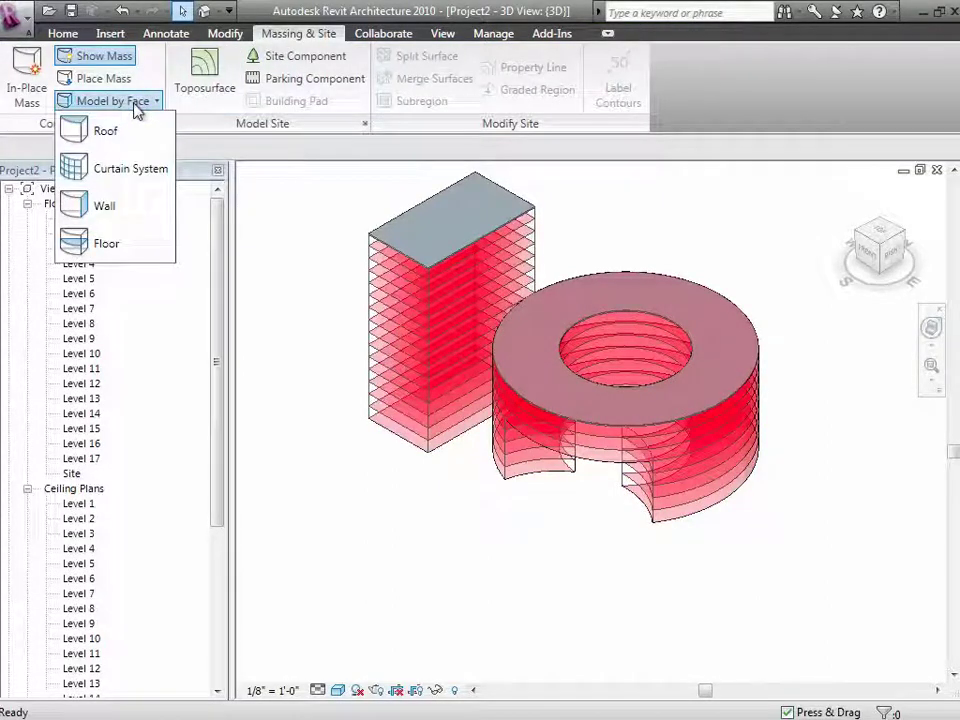
{"action": "left_click", "coordinate": [116, 172]}
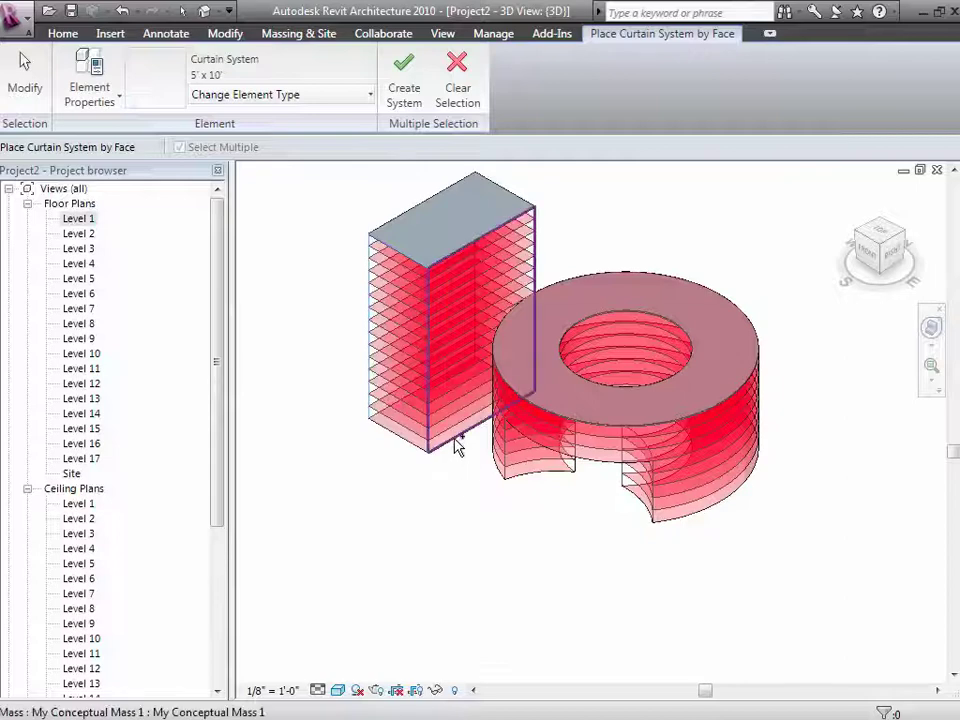
{"action": "left_click", "coordinate": [392, 213]}
{"action": "left_click", "coordinate": [402, 76]}
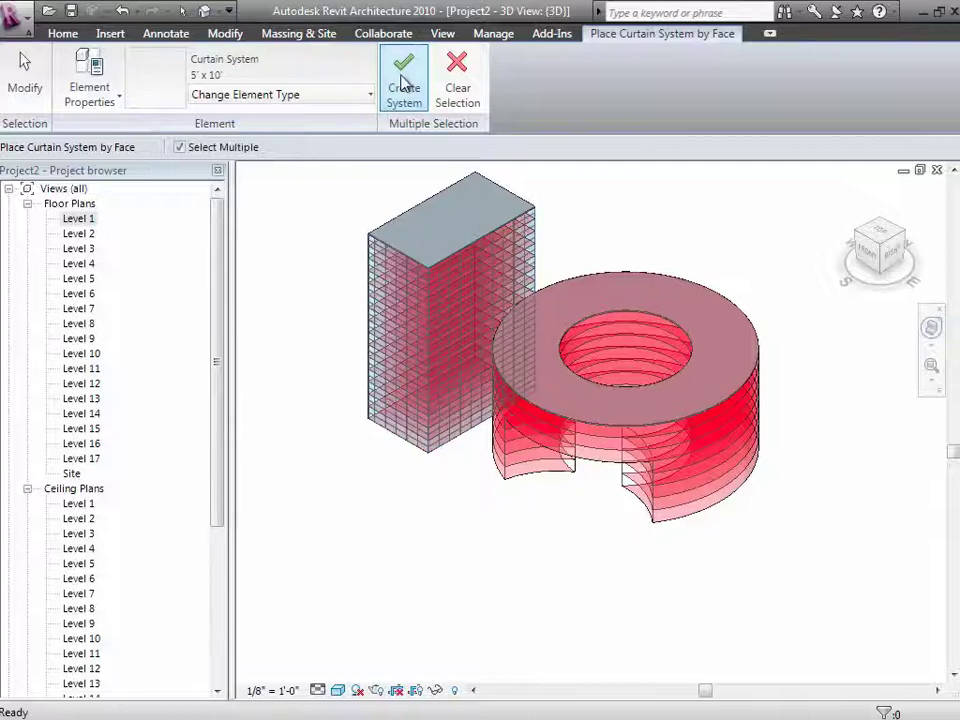
{"action": "left_click", "coordinate": [19, 68]}
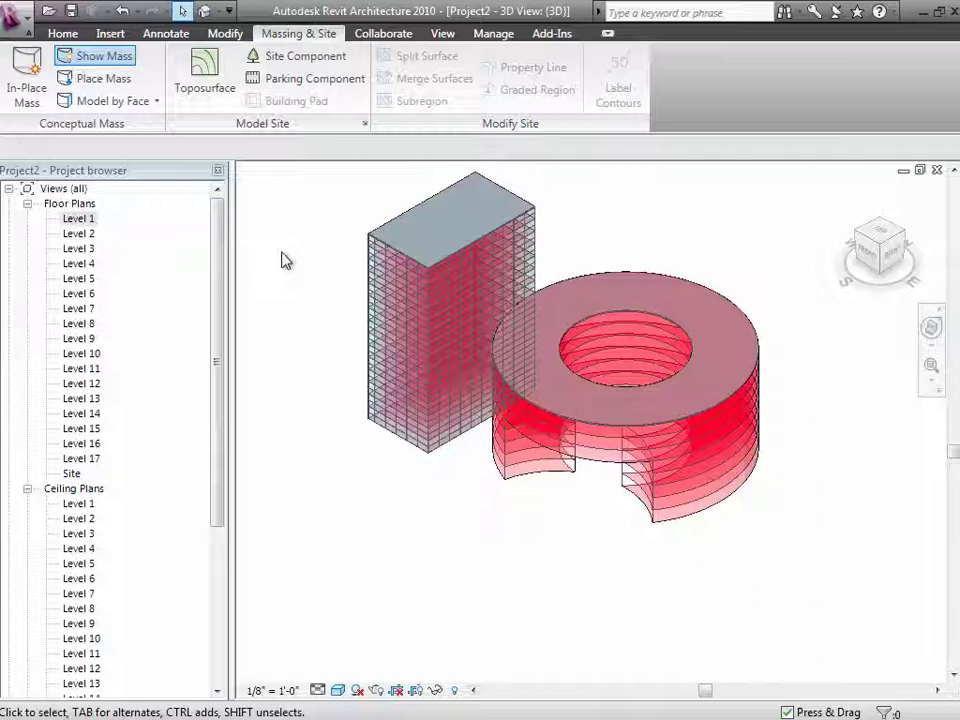
- Set the conceptual mass's Bldg Height to 120 feet and Bldg Depth to 200 feet in its instance properties
{"action": "left_click", "coordinate": [520, 488]}
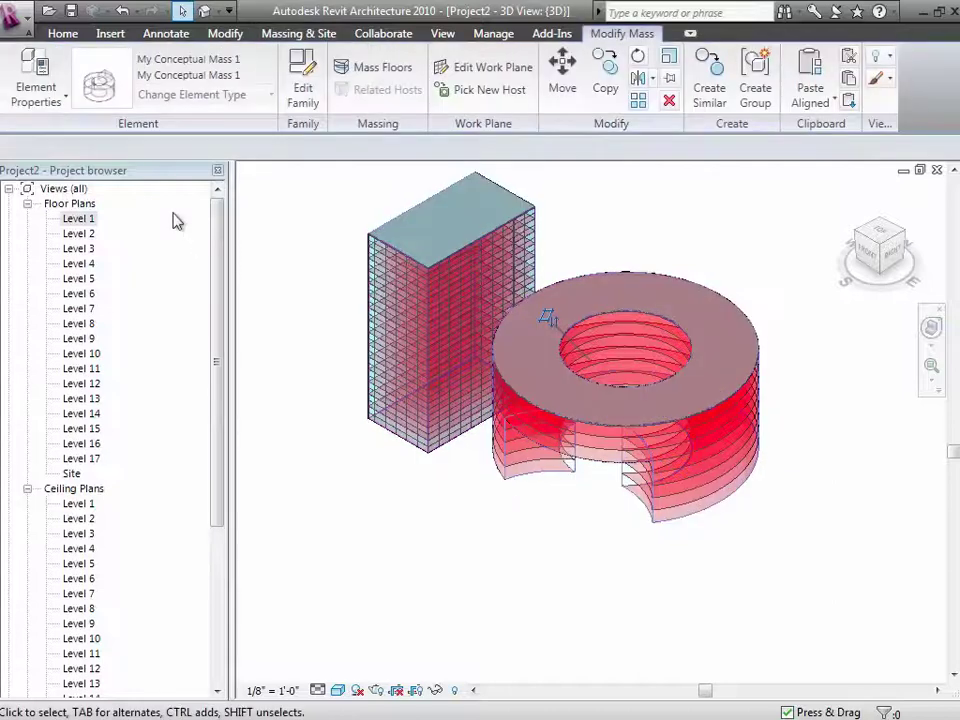
{"action": "left_click", "coordinate": [64, 99]}
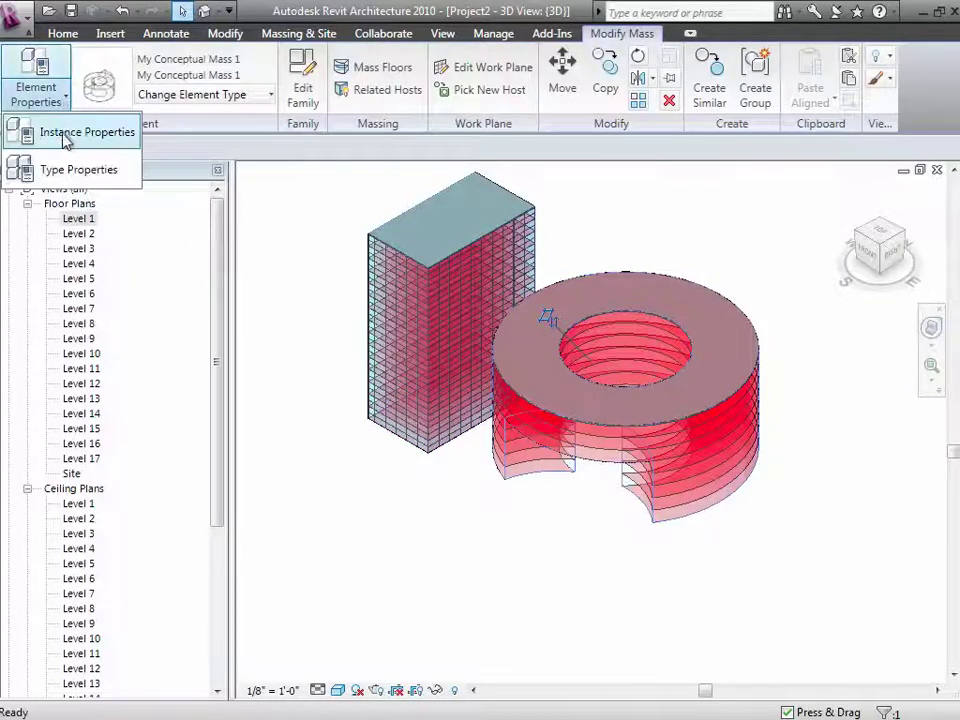
{"action": "left_click", "coordinate": [66, 142]}
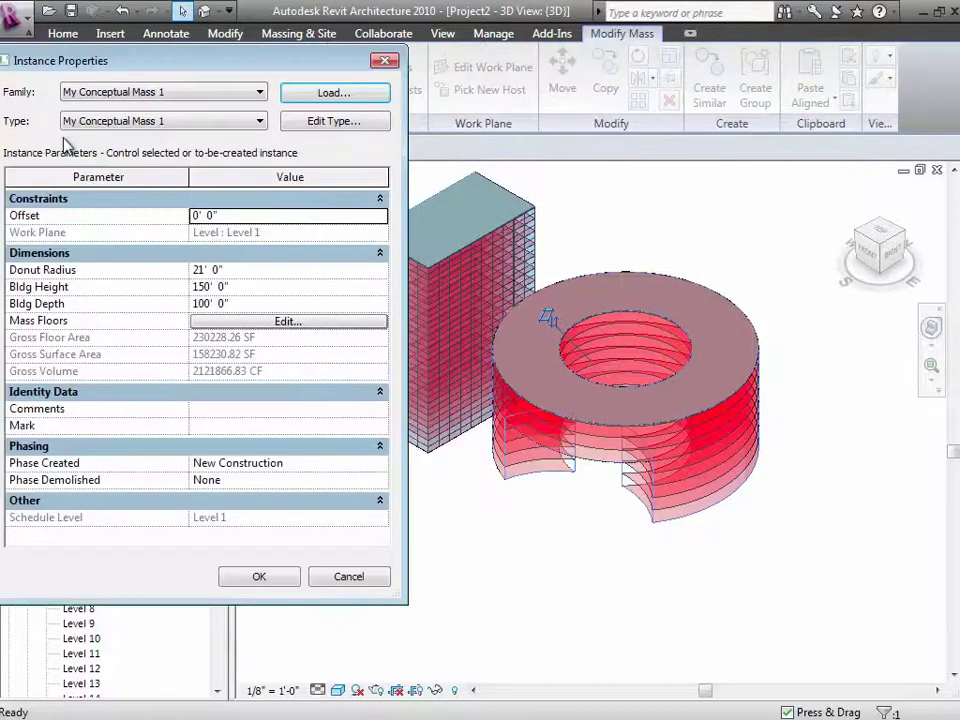
{"action": "left_click", "coordinate": [233, 287]}
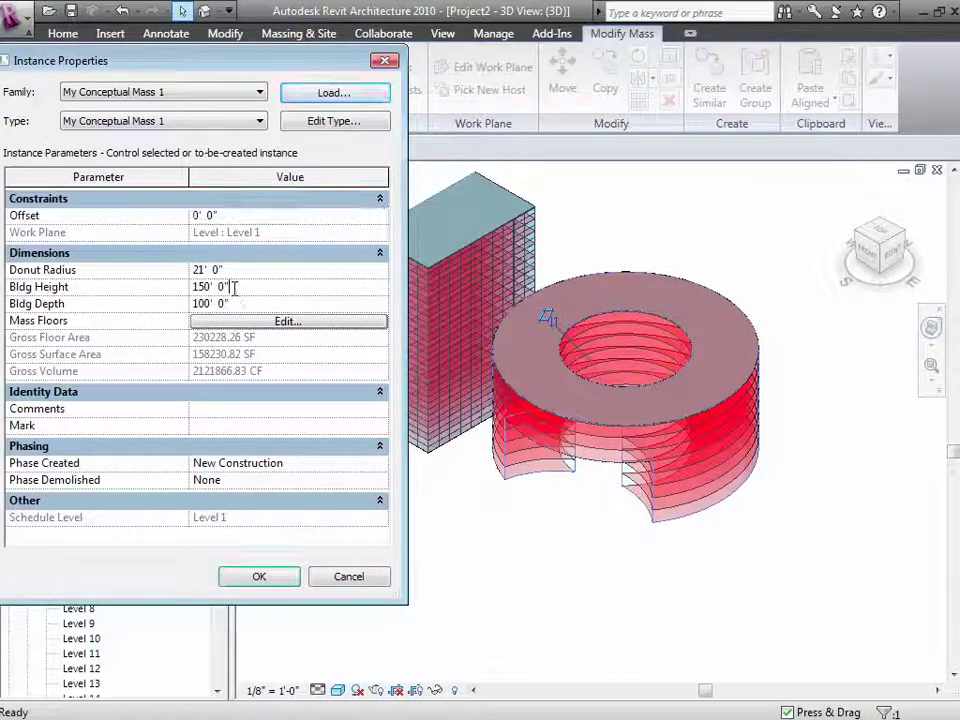
{"action": "left_click_drag", "start_coordinate": [231, 286], "coordinate": [176, 288]}
{"action": "type", "text": "120"}
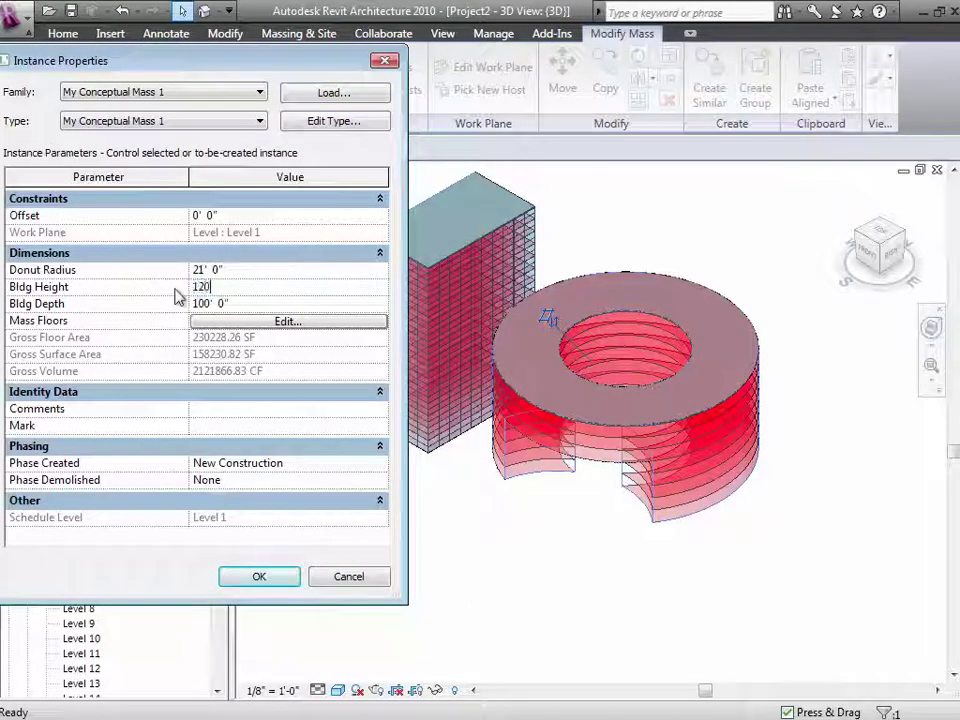
{"action": "key", "text": "Tab"}
{"action": "double_click", "coordinate": [251, 303]}
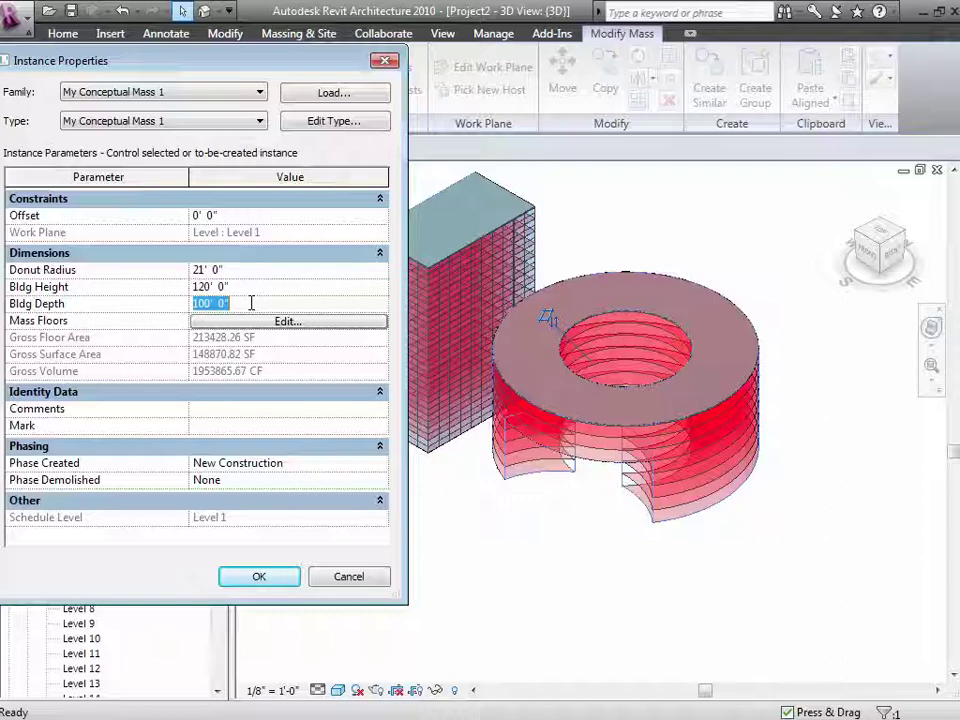
{"action": "type", "text": "200"}
{"action": "key", "text": "Return"}
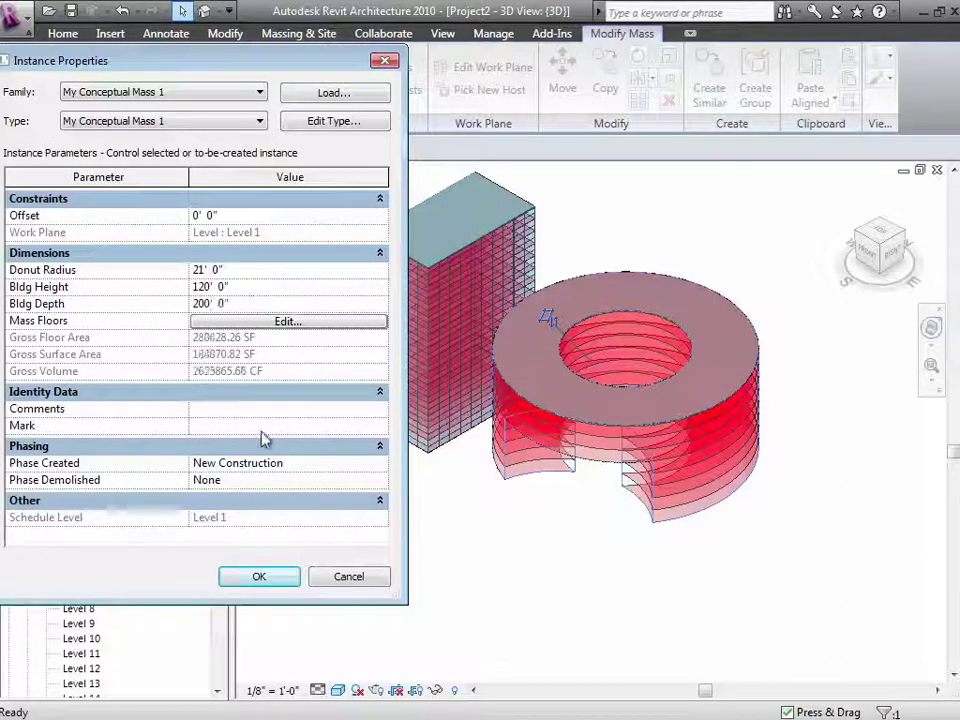
{"action": "left_click", "coordinate": [282, 580]}
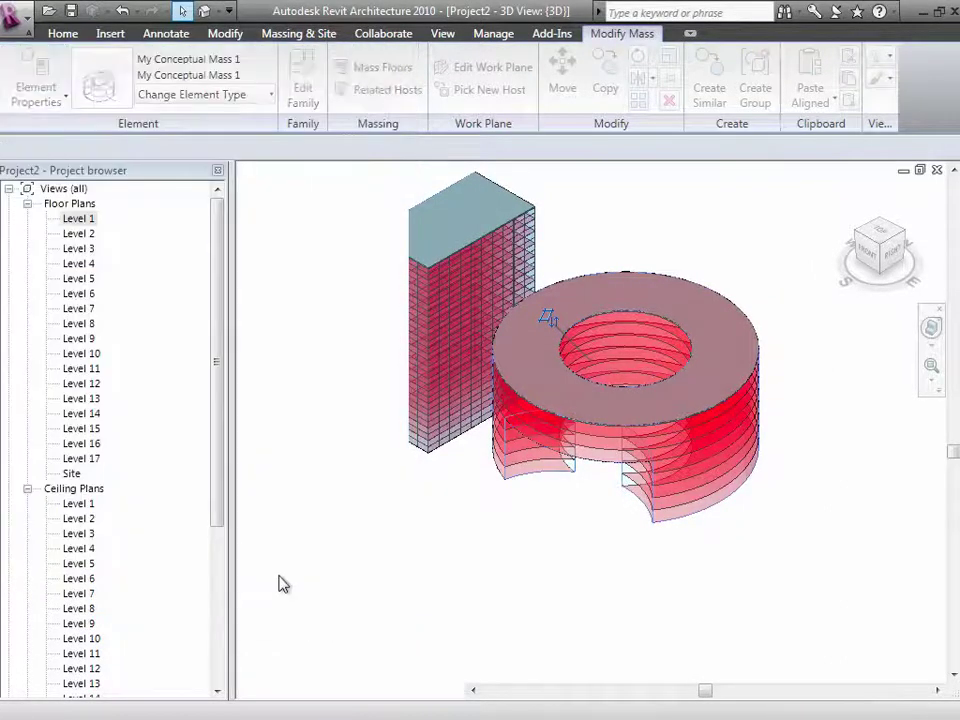
{"action": "left_click", "coordinate": [370, 645]}
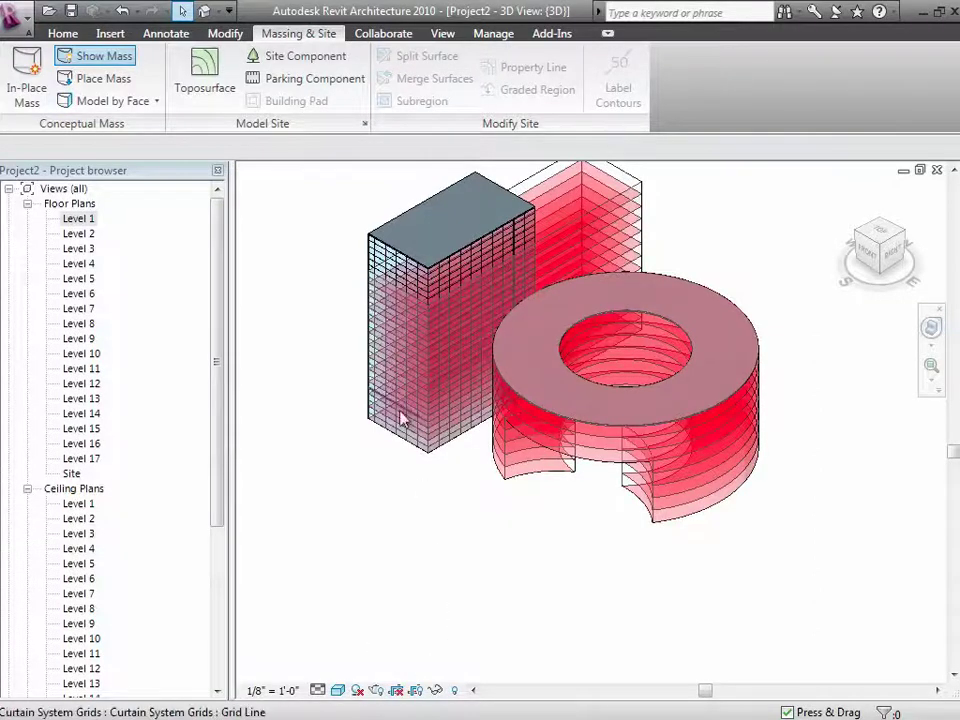
- Update the box's curtain system to match the resized mass faces
{"action": "left_click", "coordinate": [406, 453]}
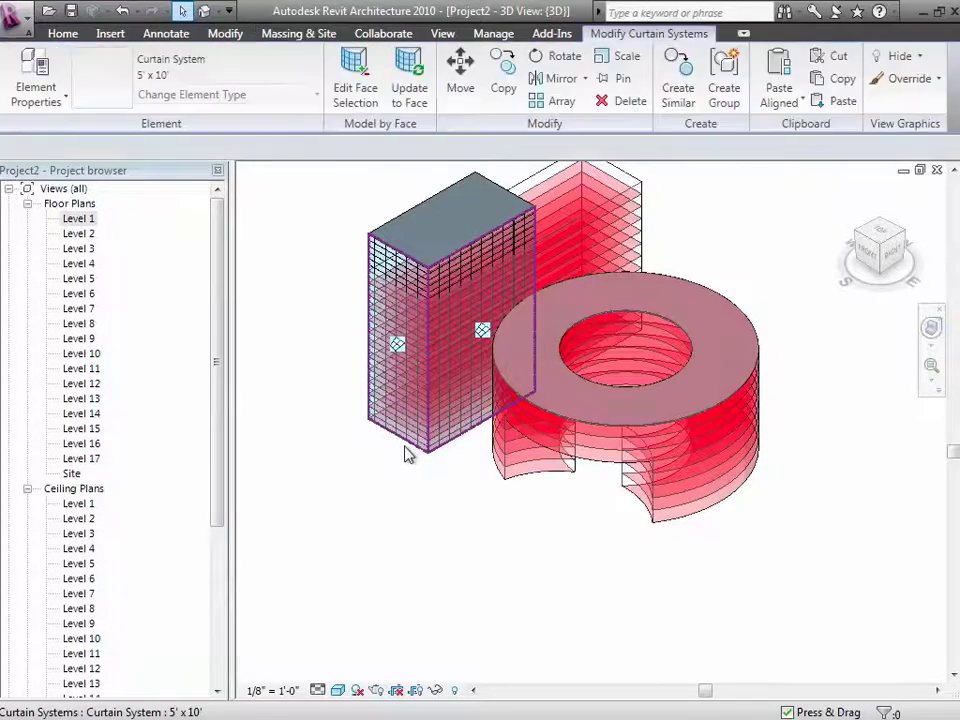
{"action": "left_click", "coordinate": [425, 93]}
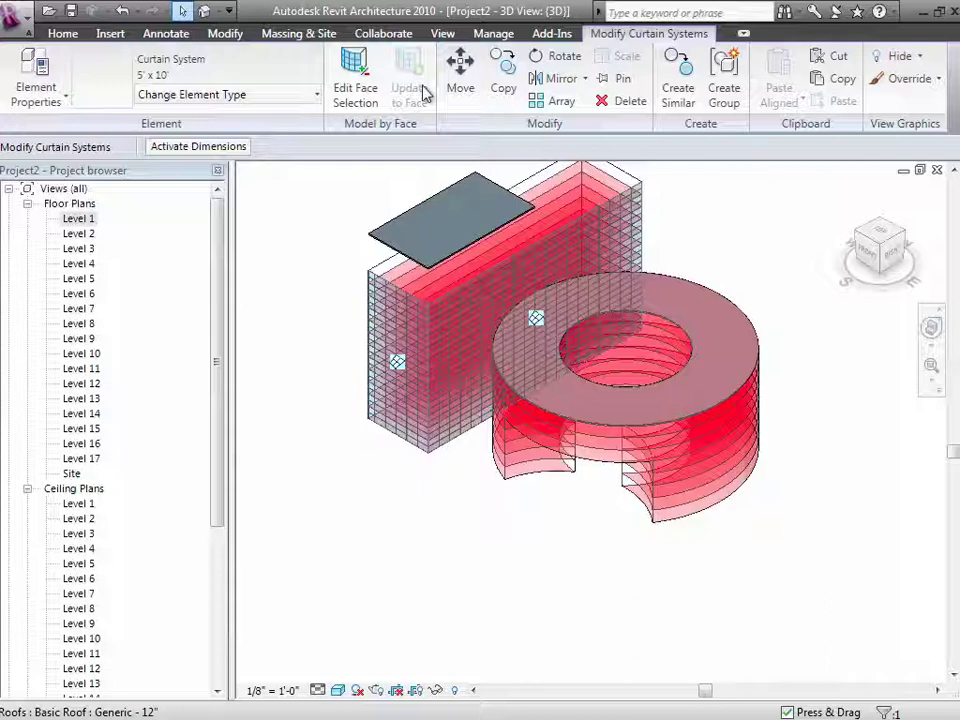
{"action": "left_click", "coordinate": [345, 229]}
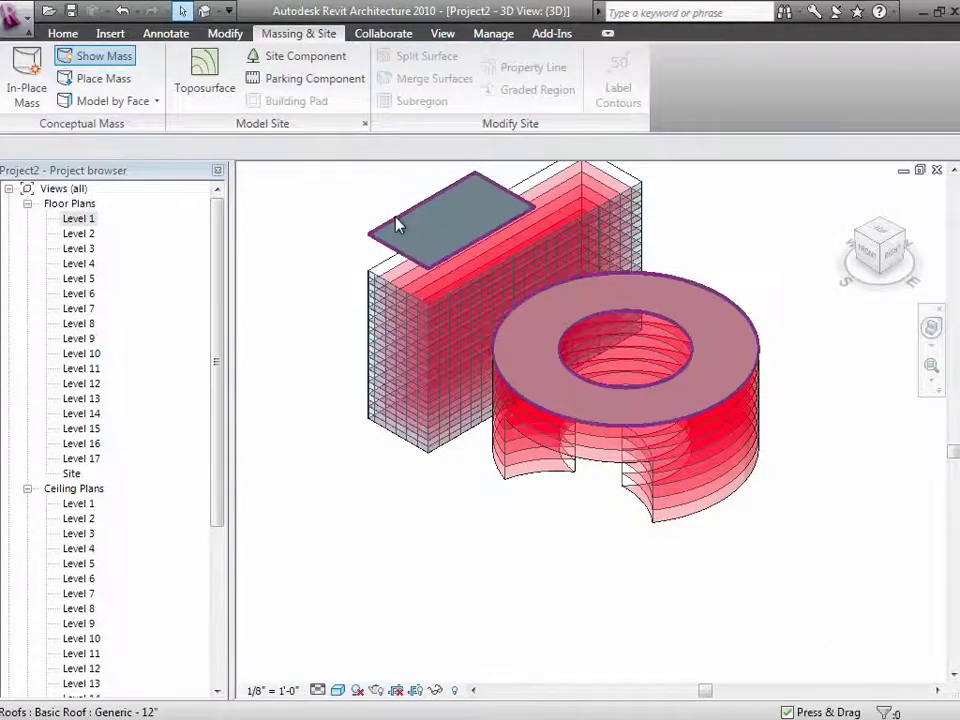
- Update the Generic - 12" roofs on the box and the ring to the changed mass faces
{"action": "left_click", "coordinate": [378, 230]}
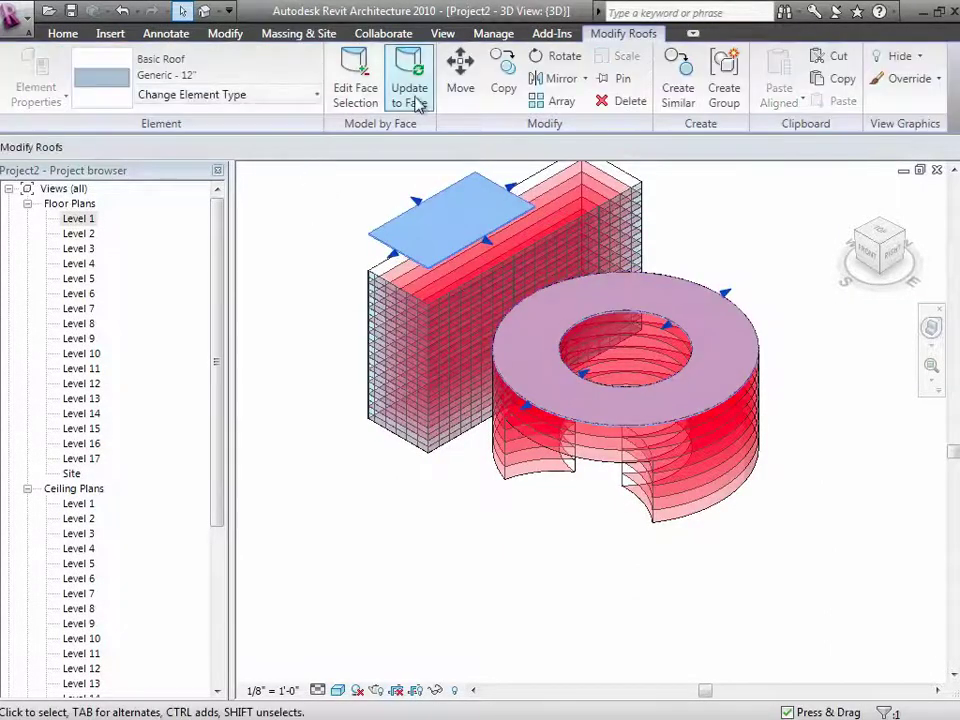
{"action": "left_click", "coordinate": [414, 96]}
{"action": "left_click", "coordinate": [370, 219]}
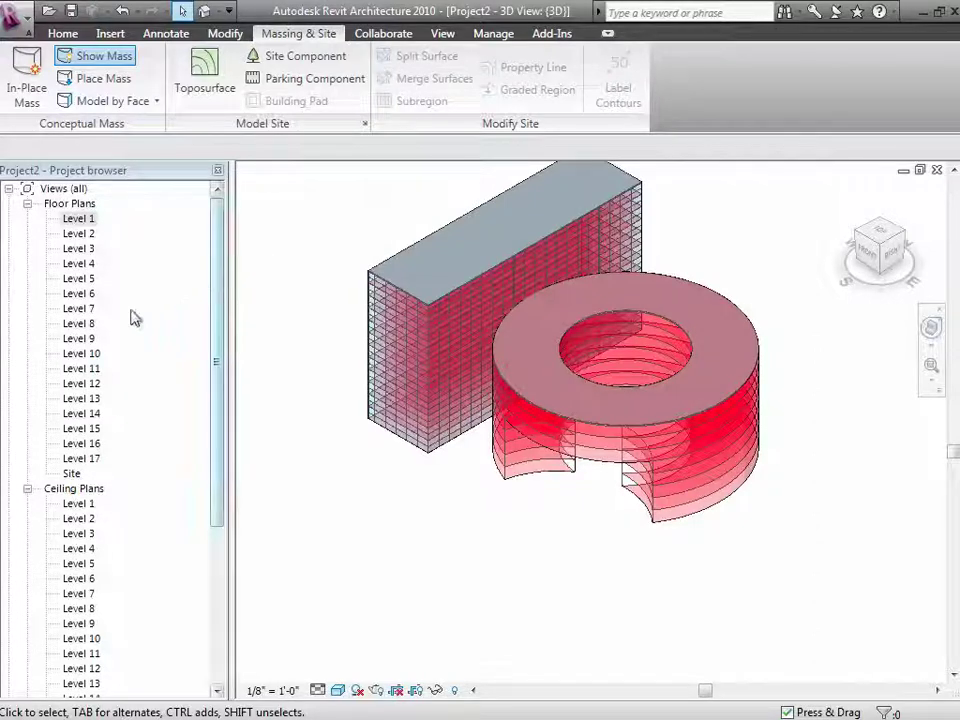
- In the Level 9 floor plan, draw three chained Generic - 8" walls inside the rectangular building, starting at its outer long edge with a segment about 32 feet long
{"action": "double_click", "coordinate": [84, 339]}
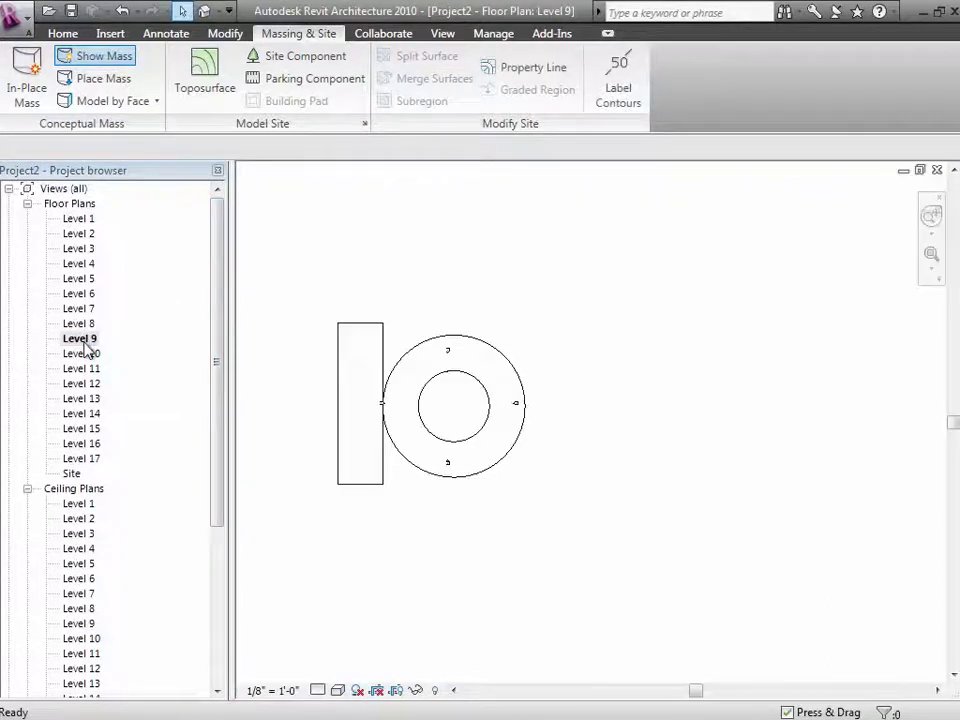
{"action": "left_click", "coordinate": [931, 254]}
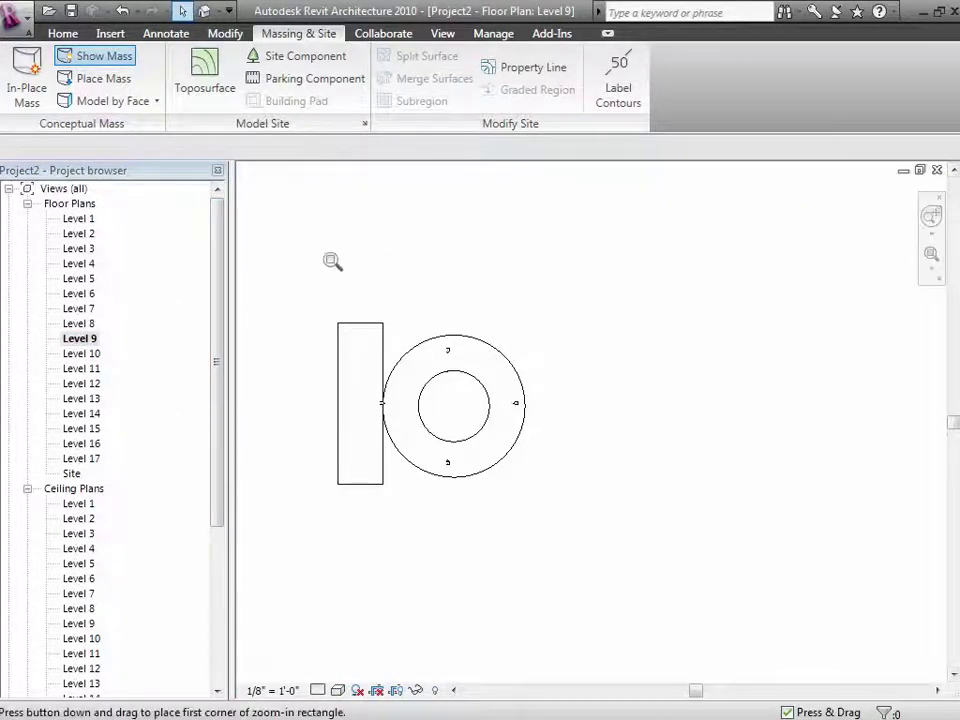
{"action": "left_click_drag", "start_coordinate": [309, 264], "coordinate": [424, 525]}
{"action": "left_click", "coordinate": [62, 33]}
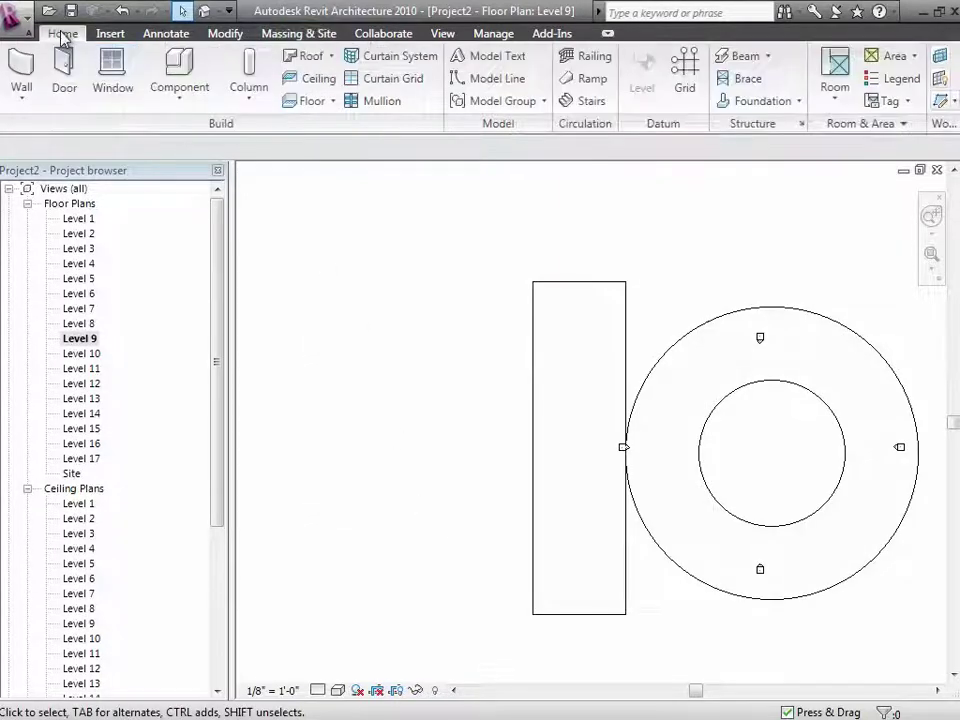
{"action": "left_click", "coordinate": [22, 97]}
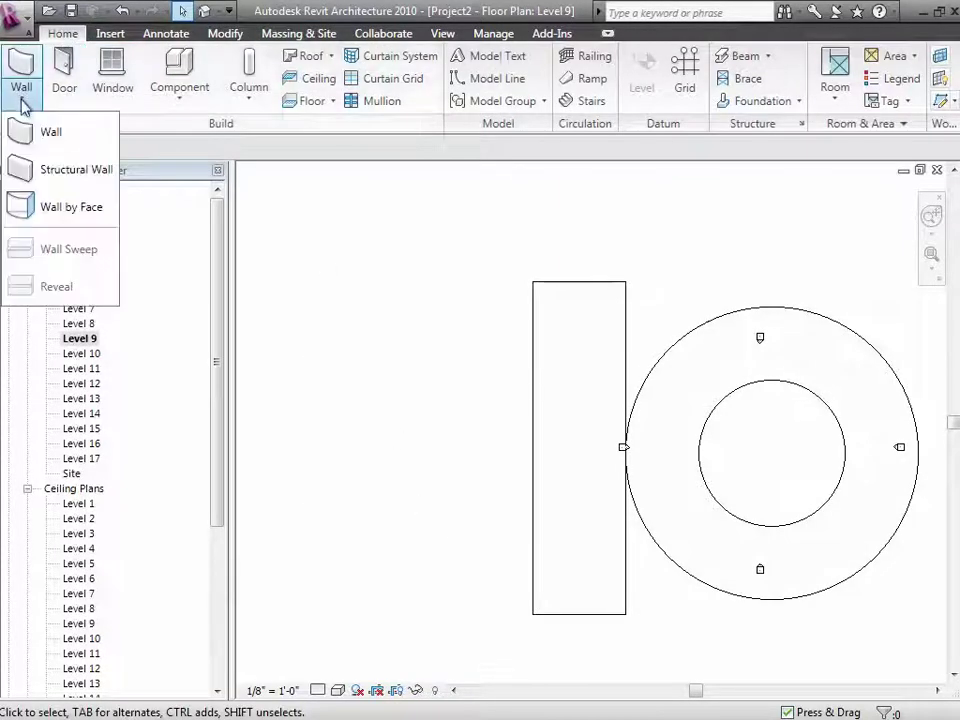
{"action": "left_click", "coordinate": [534, 429]}
{"action": "left_click", "coordinate": [585, 429]}
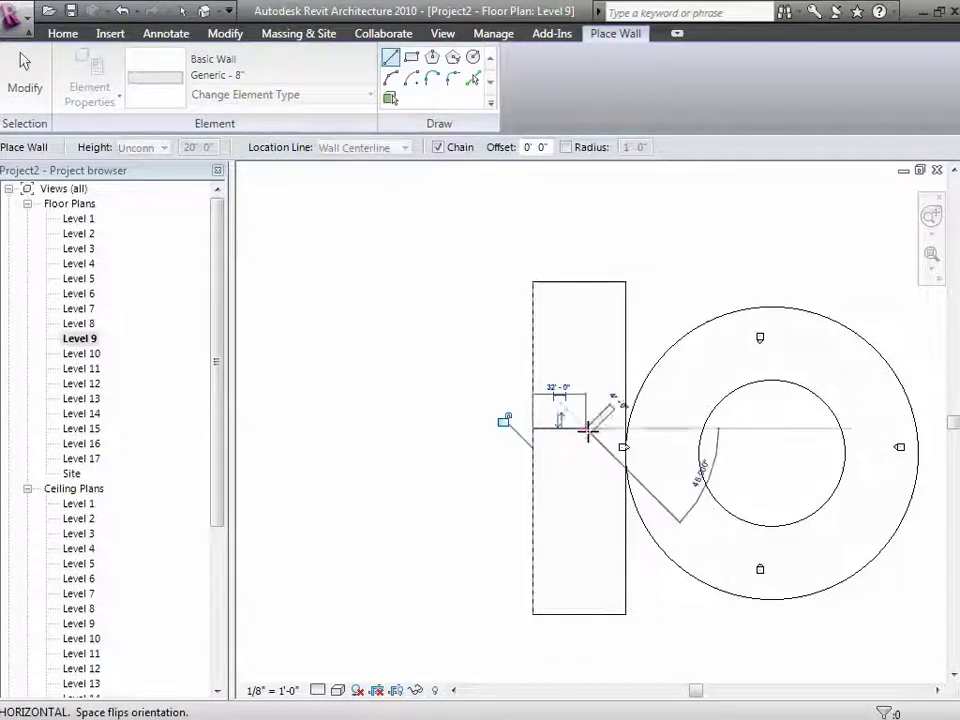
{"action": "left_click", "coordinate": [586, 368]}
{"action": "left_click", "coordinate": [561, 368]}
{"action": "key", "text": "Escape"}
{"action": "key", "text": "Escape"}
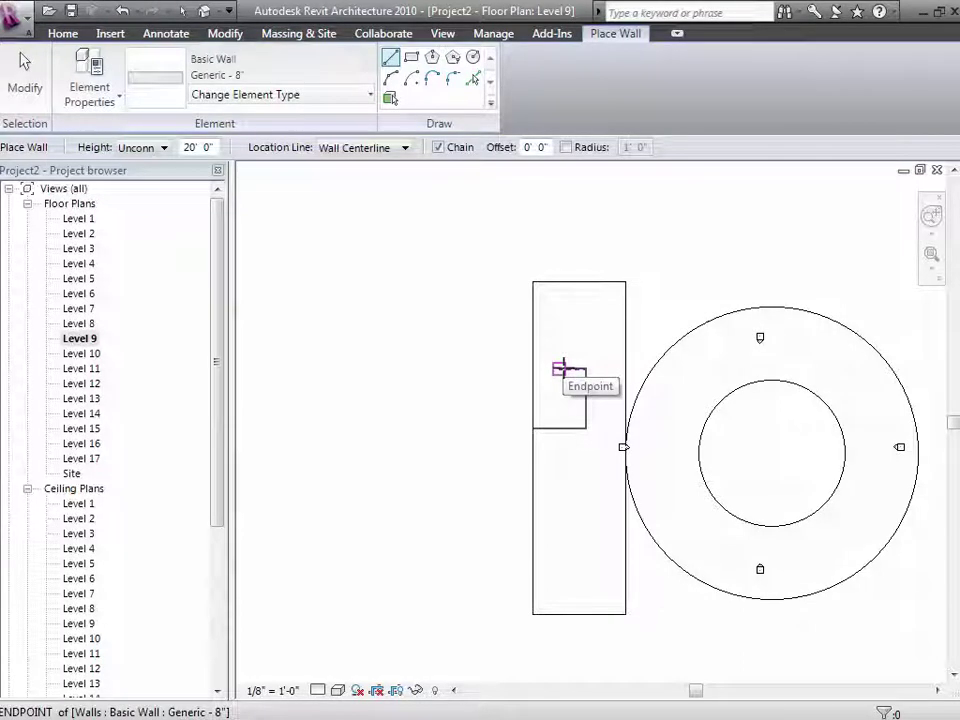